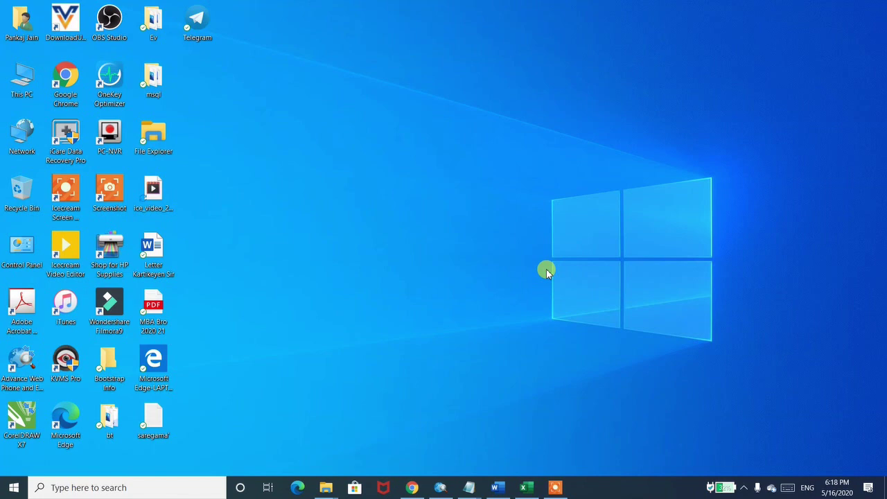
- Switch to the pivot table dashboard workbook in Excel
click(554, 489)
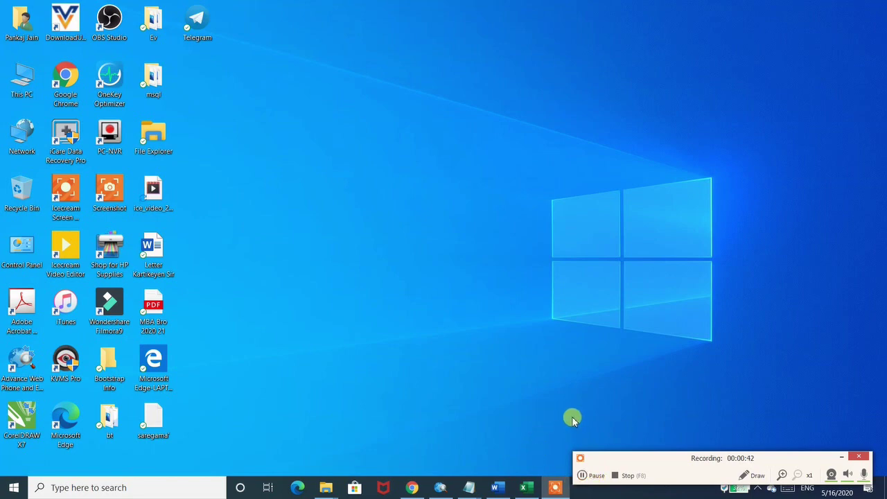
click(583, 475)
key(F7)
click(524, 488)
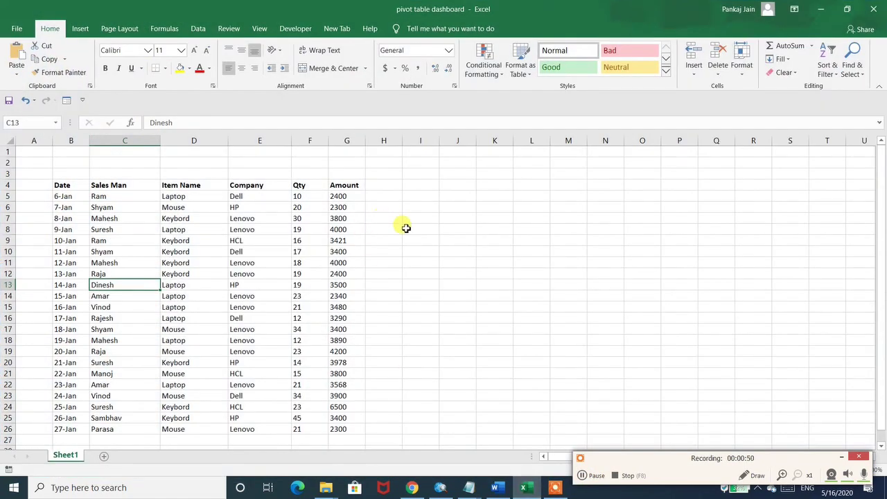
click(405, 228)
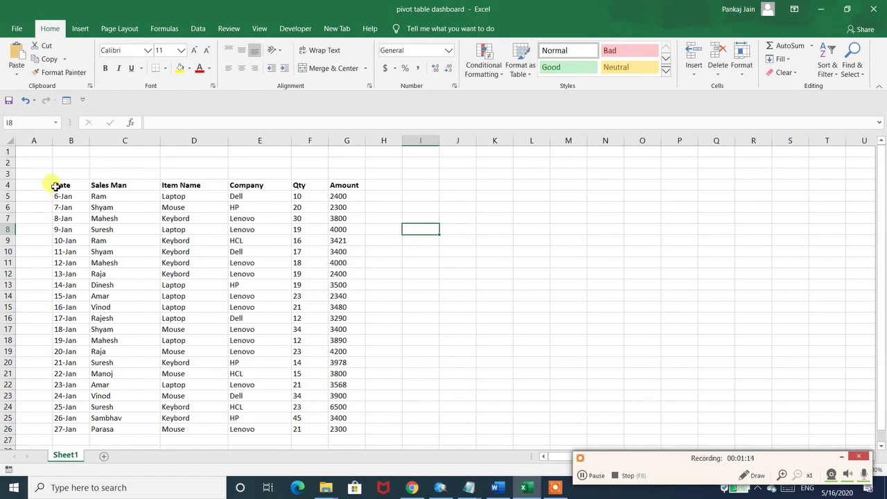
- Create a pivot table on a new worksheet from the sales data in Sheet1 range B4:G26
drag(56, 185, 342, 428)
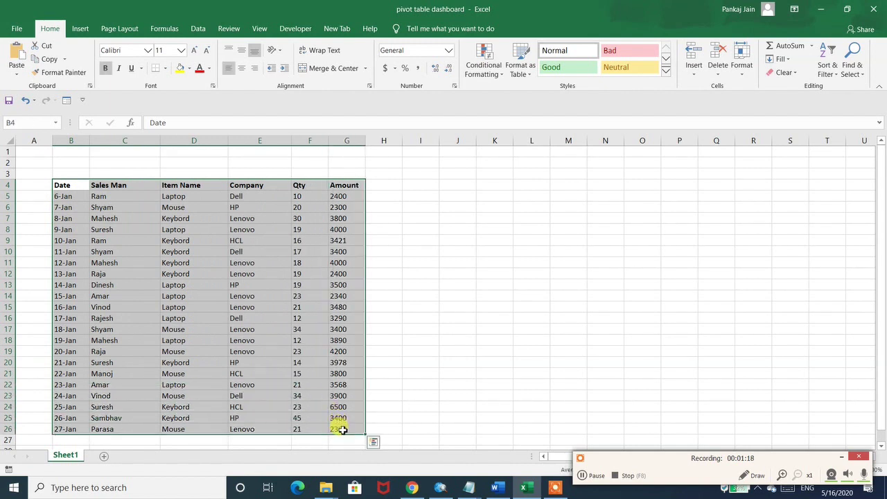
click(81, 28)
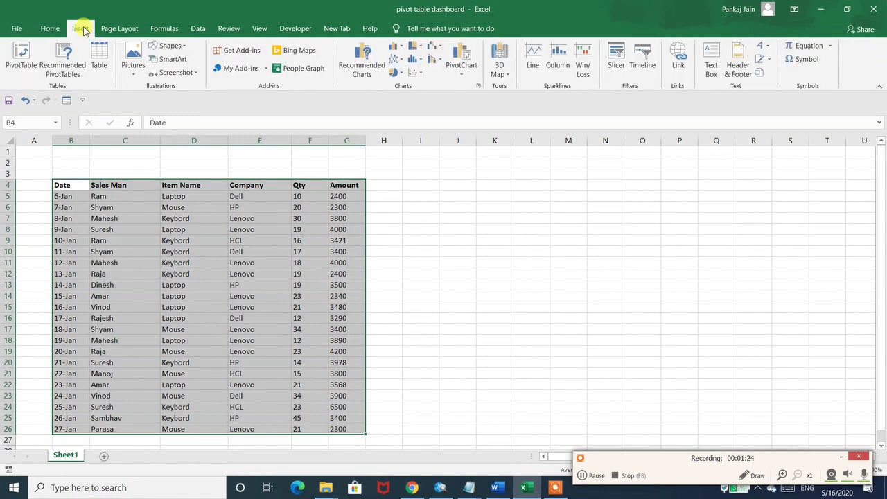
click(19, 61)
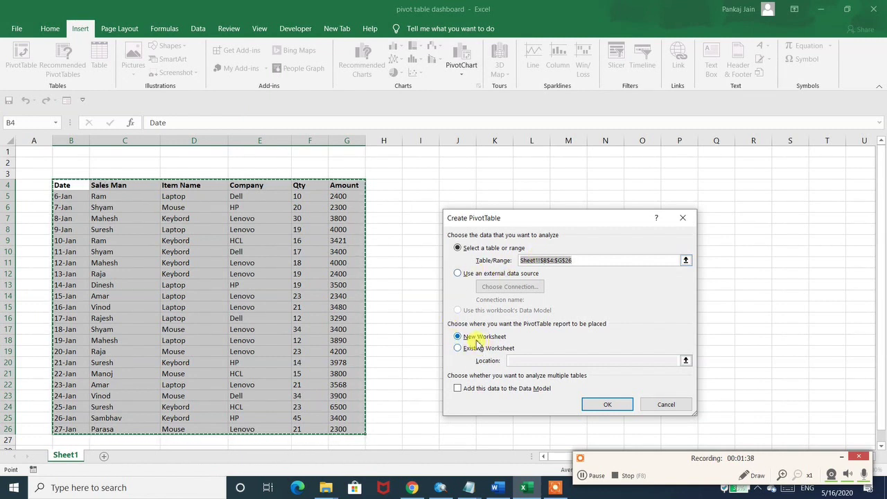
click(599, 405)
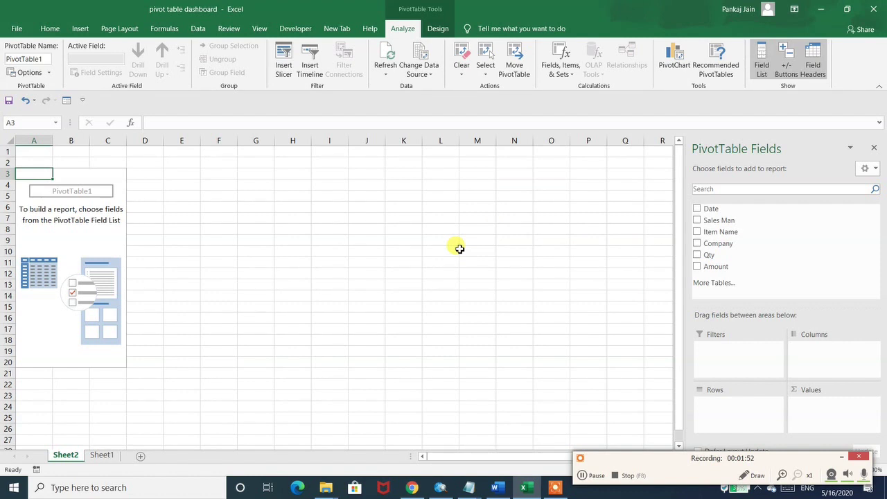
click(593, 476)
click(596, 475)
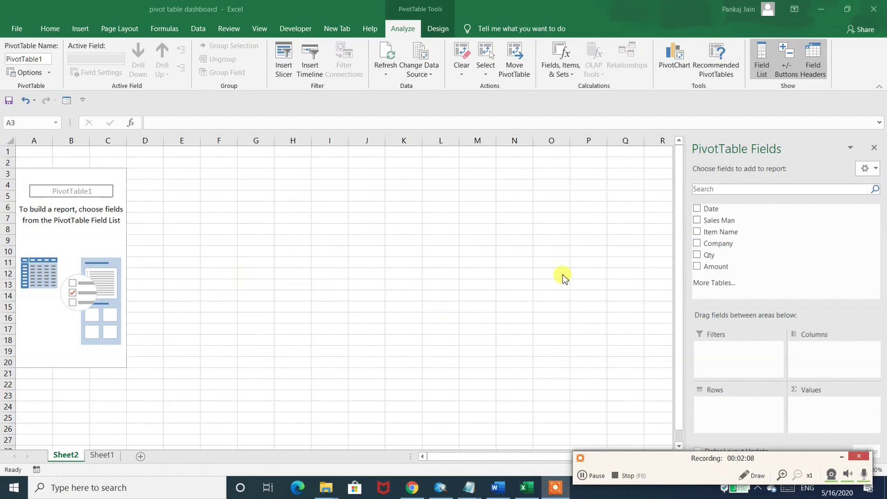
- Place the Item Name field in the Rows area of the pivot table
click(697, 234)
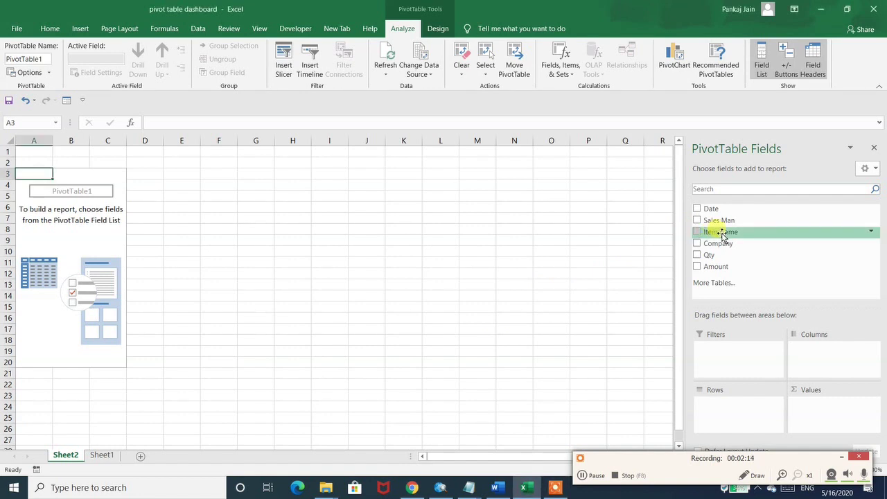
drag(722, 235, 707, 406)
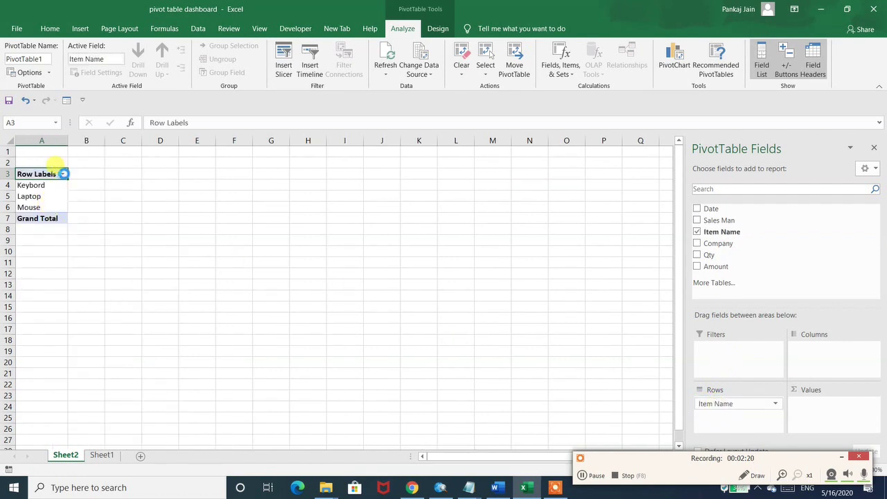
click(63, 174)
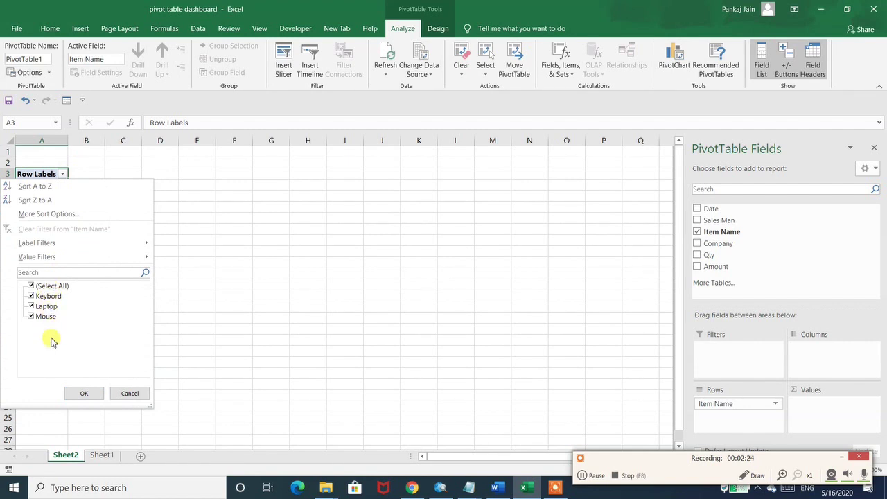
click(127, 395)
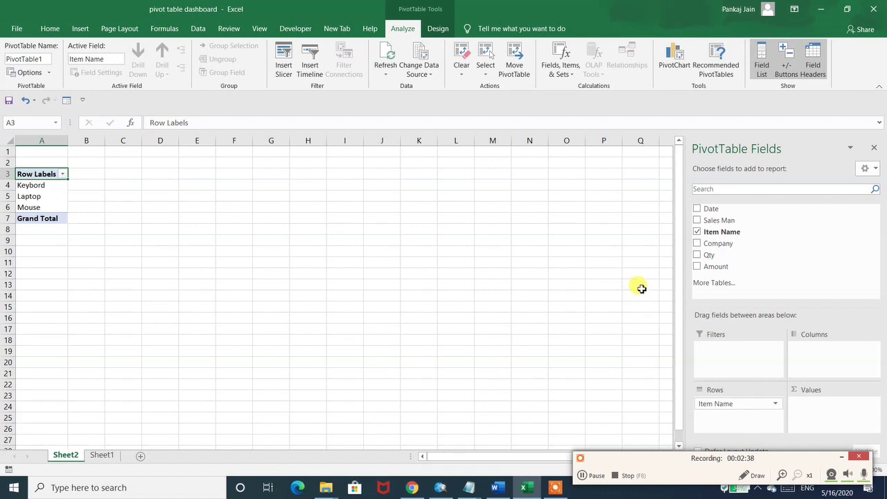
- Add the Amount field to the pivot table as a summed value, leaving Qty out
click(697, 255)
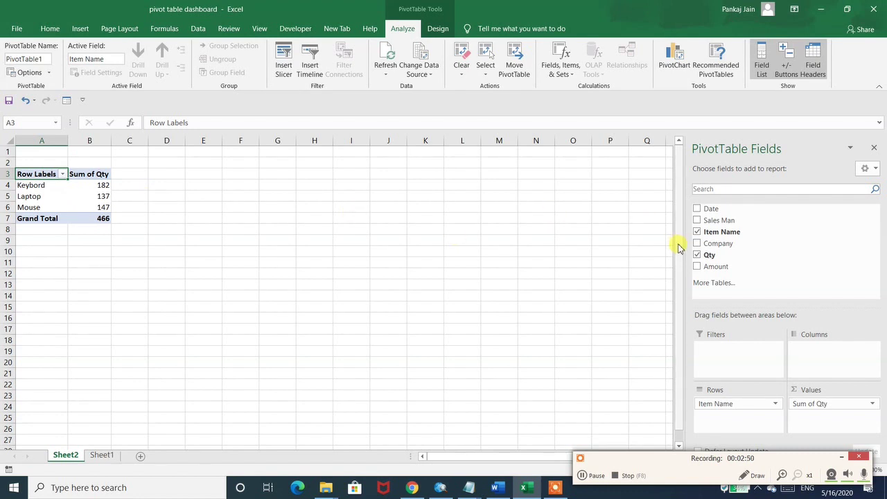
click(698, 255)
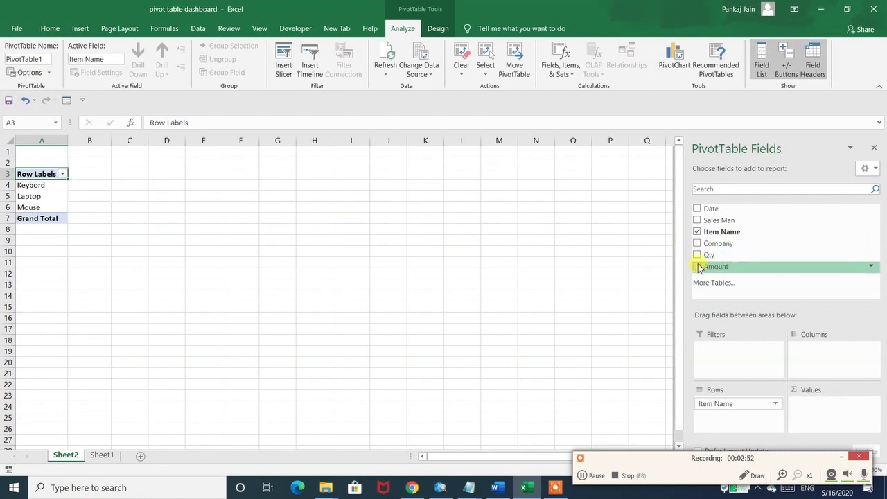
click(697, 267)
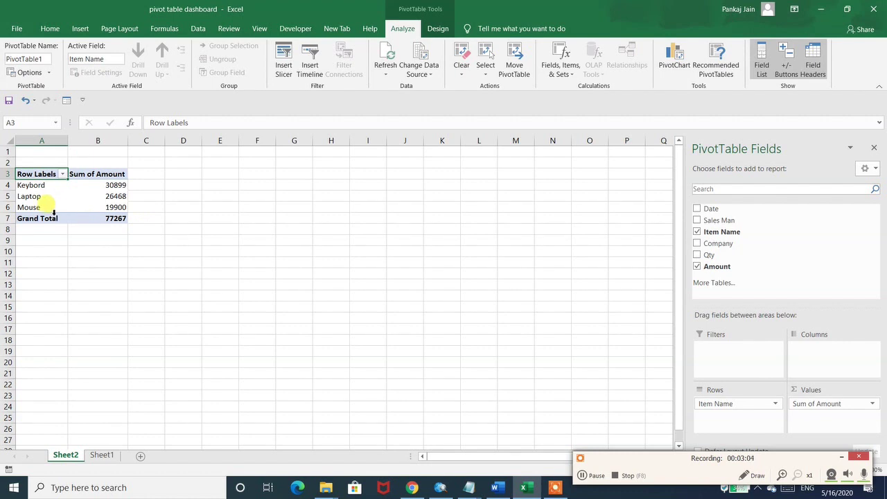
mouse_move(126, 208)
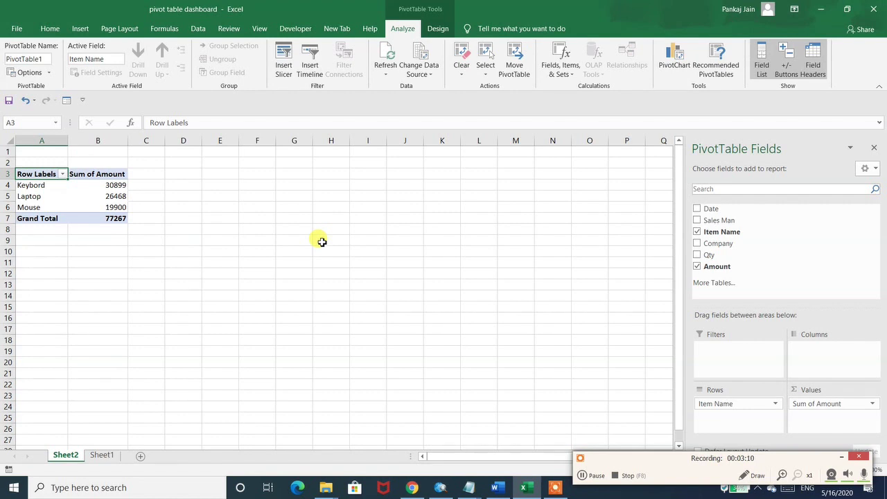
- Set the Sales Man field as a report filter of the pivot table, with all salesmen included
click(696, 220)
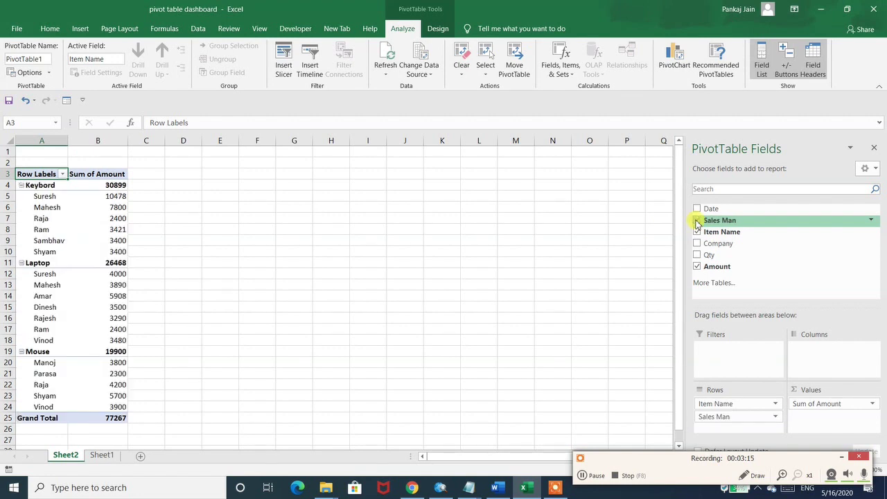
drag(720, 223, 716, 349)
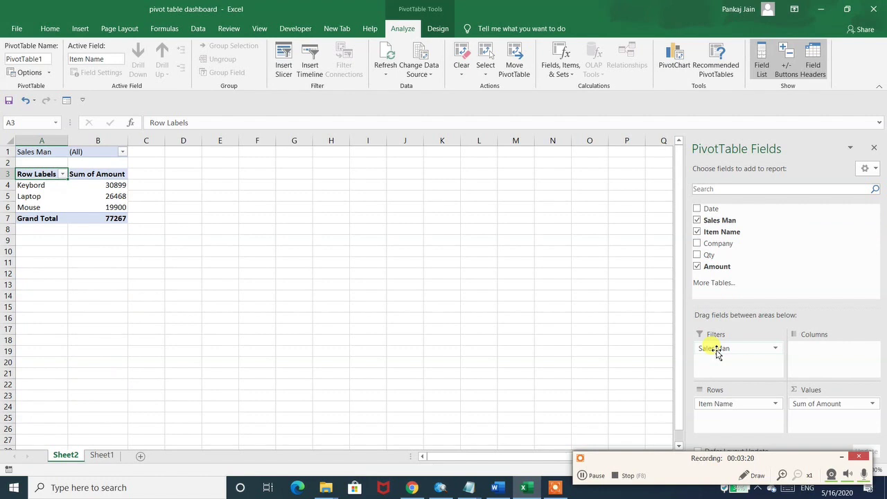
click(122, 152)
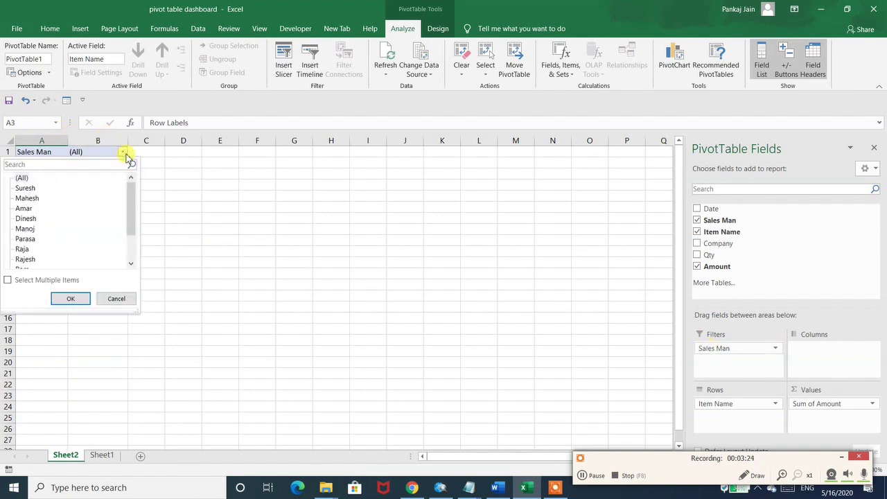
click(73, 298)
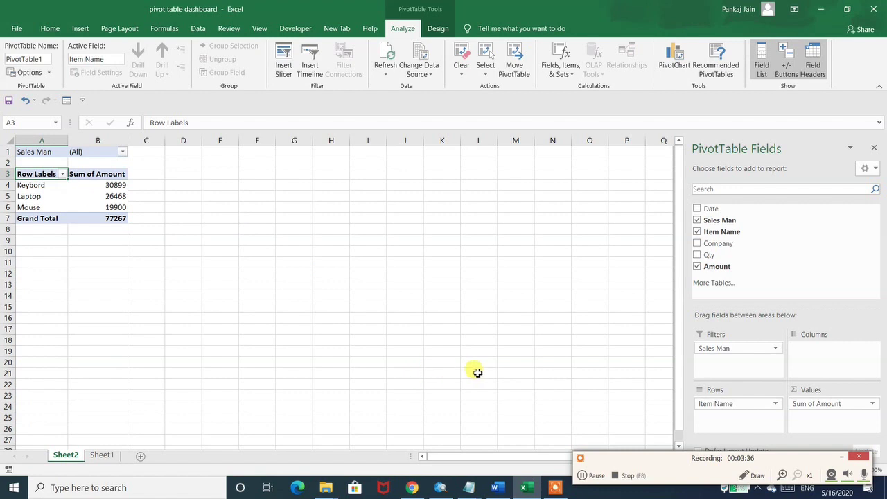
- Insert a doughnut chart of the pivot table and place it beside the table, starting at row 1
click(579, 477)
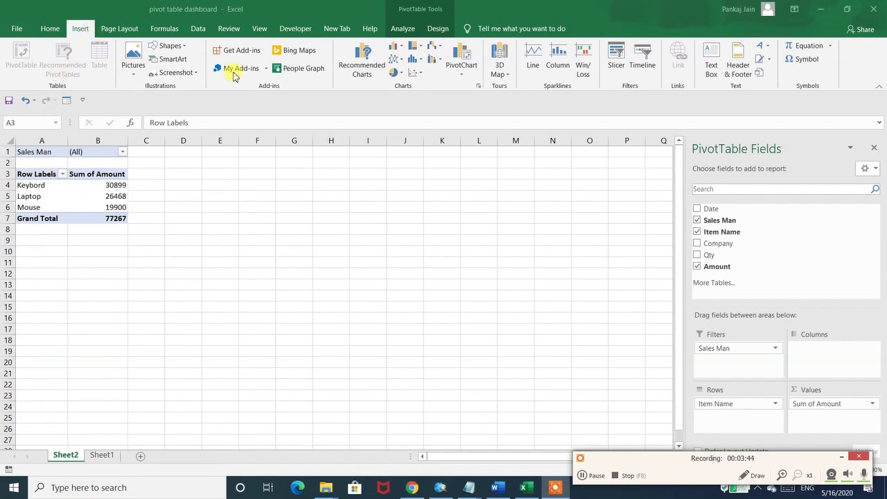
click(403, 74)
click(404, 75)
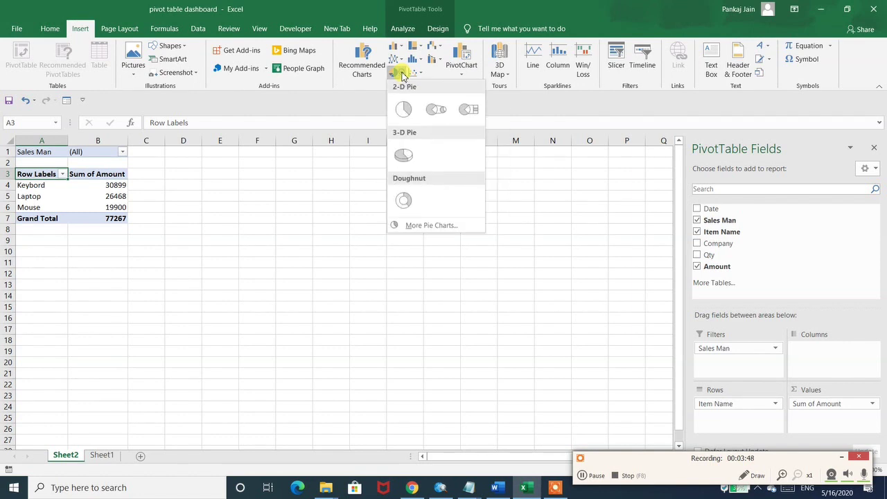
click(407, 200)
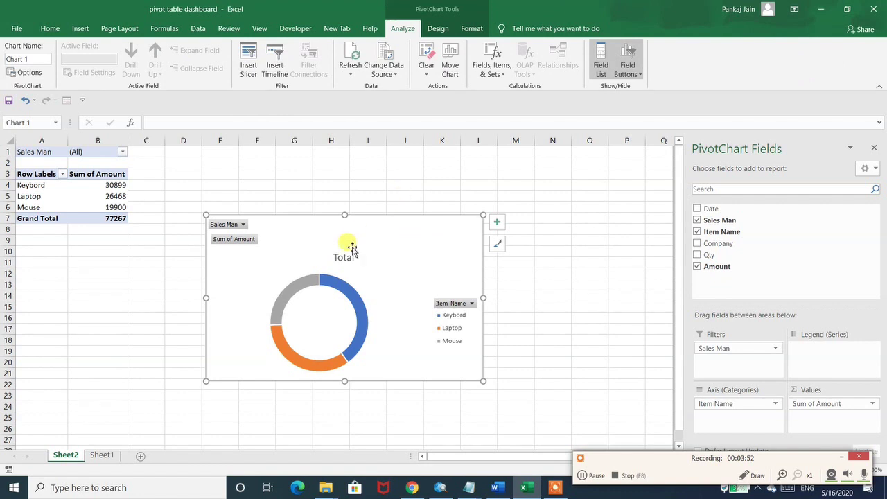
drag(344, 239, 318, 170)
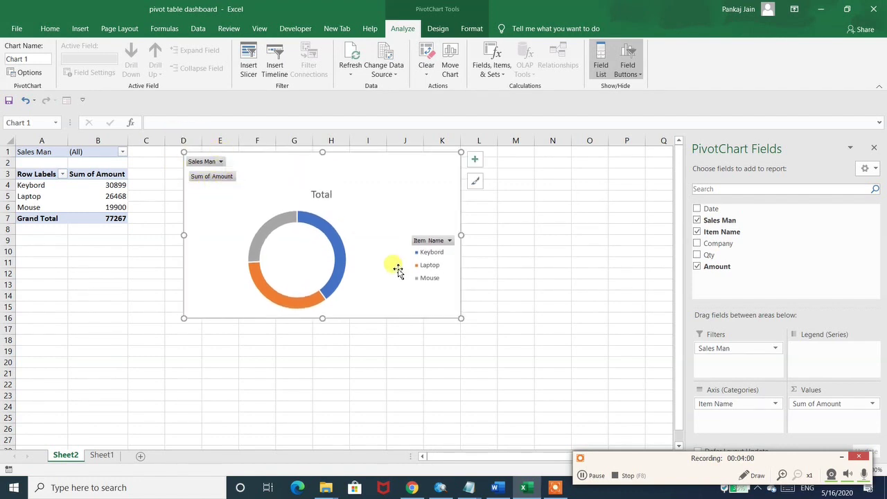
- Remove the legend and the chart title from the doughnut chart
click(473, 161)
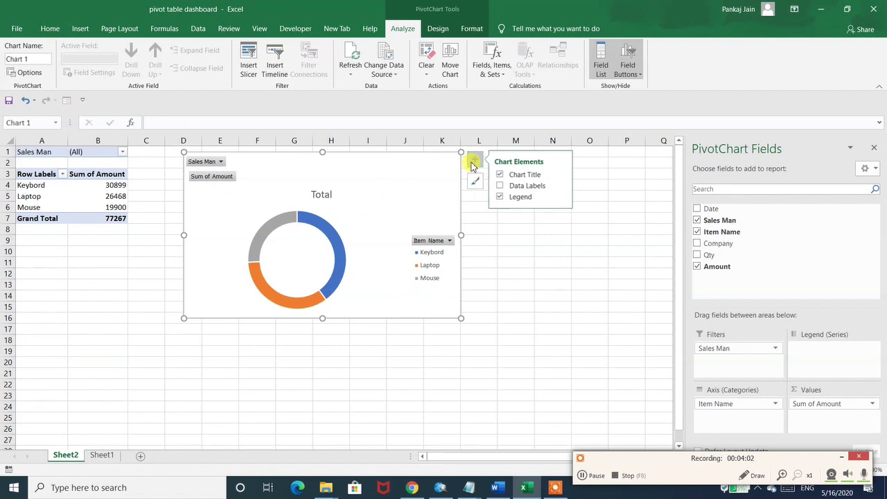
click(500, 197)
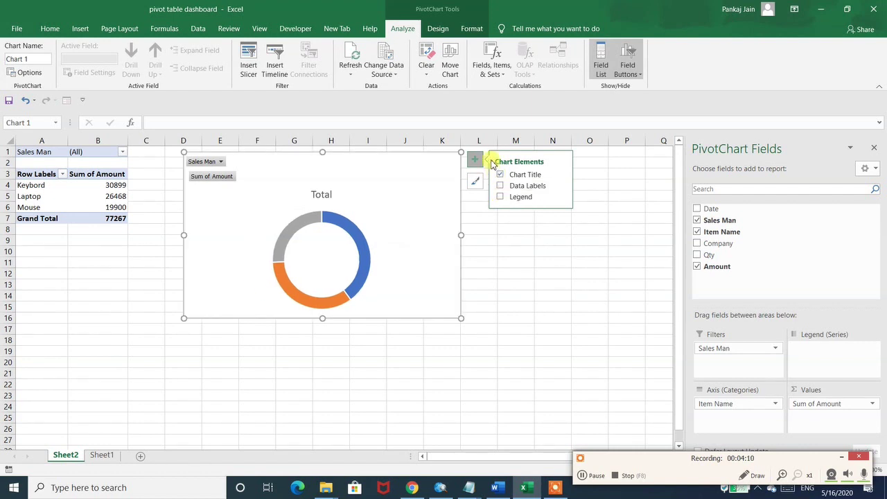
click(501, 175)
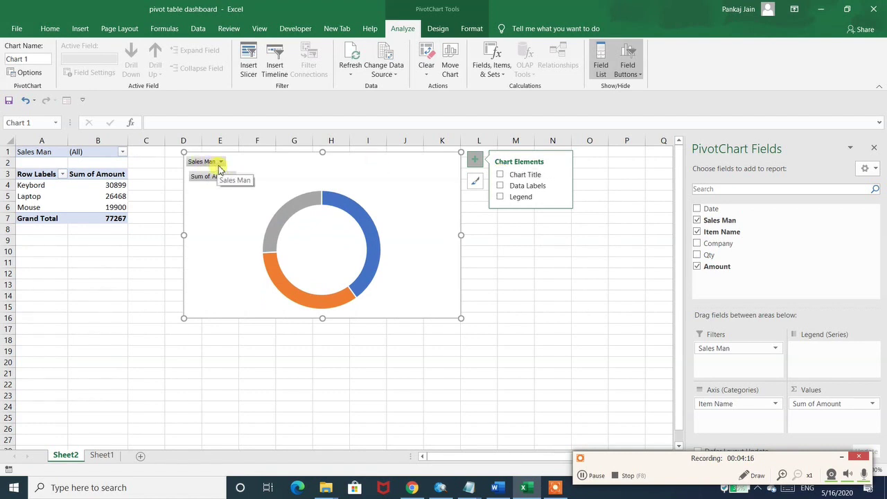
click(474, 219)
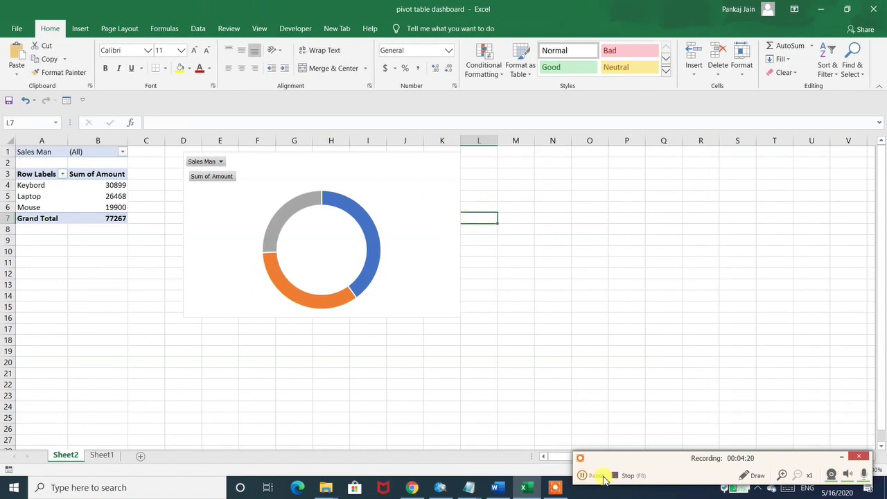
- Remove the Sales Man field from the doughnut chart using its field button
click(238, 222)
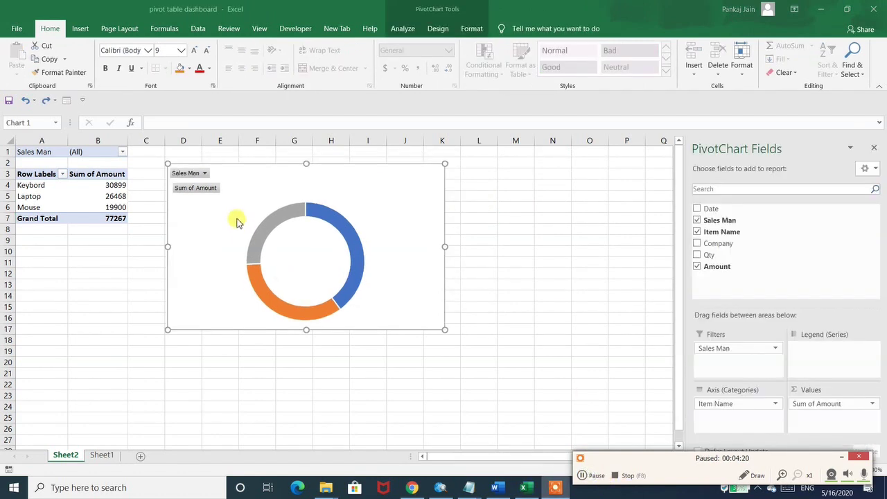
right_click(186, 178)
right_click(185, 178)
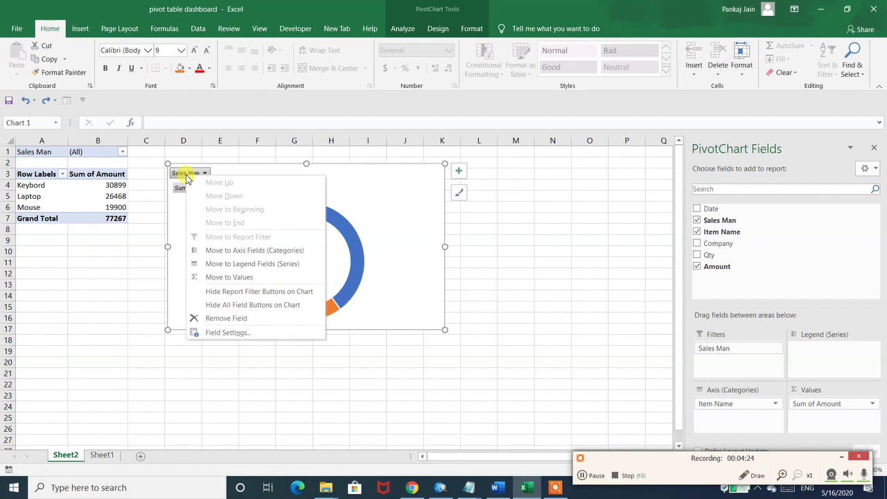
click(248, 318)
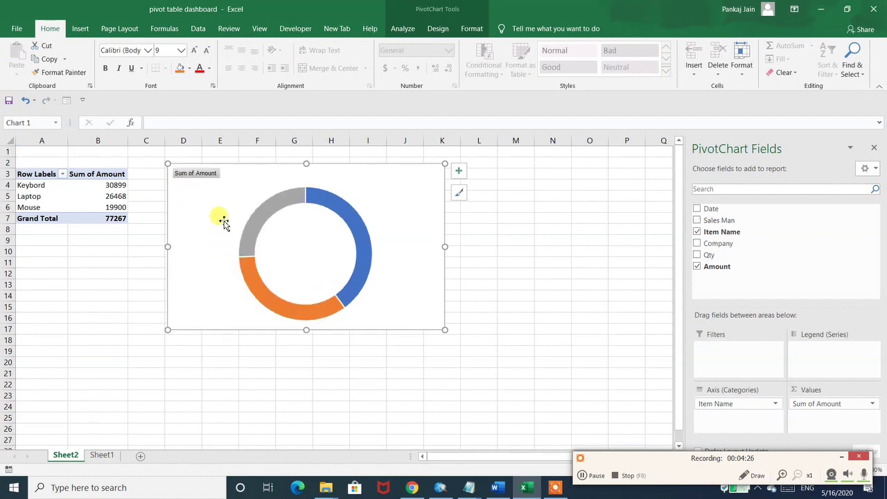
- Try removing the Sum of Amount field from the doughnut chart and undo the removal
right_click(214, 178)
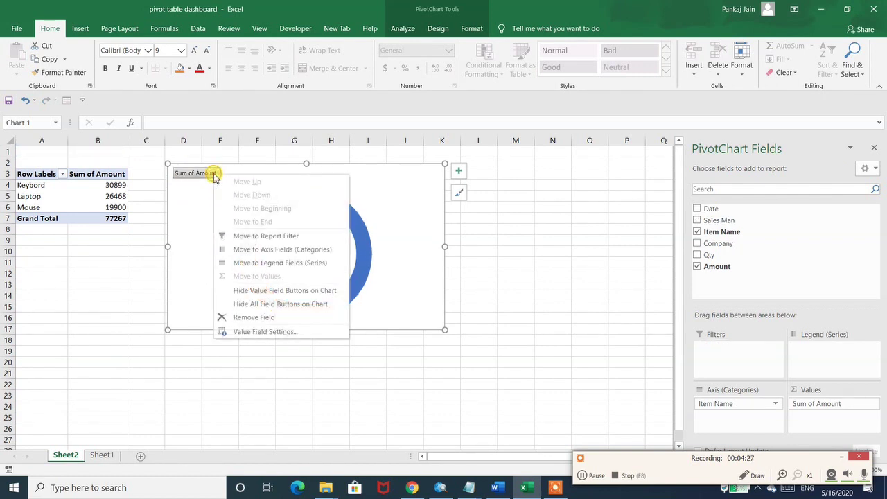
click(256, 318)
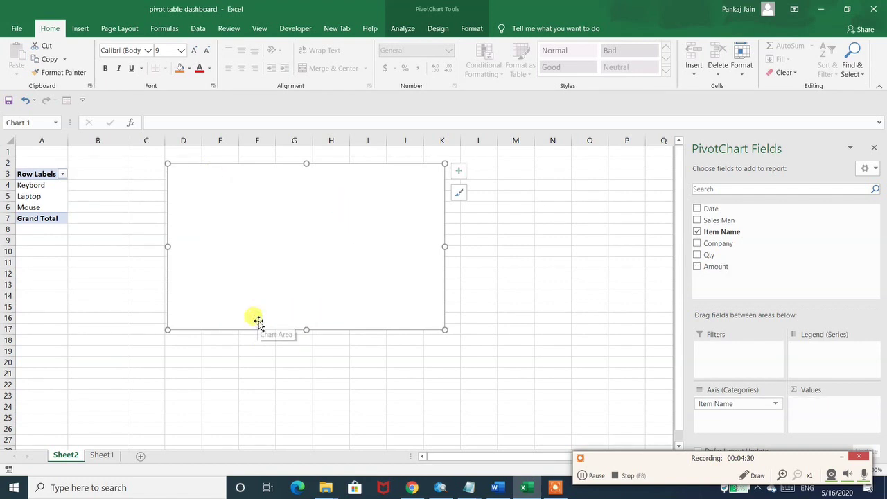
key(ctrl+z)
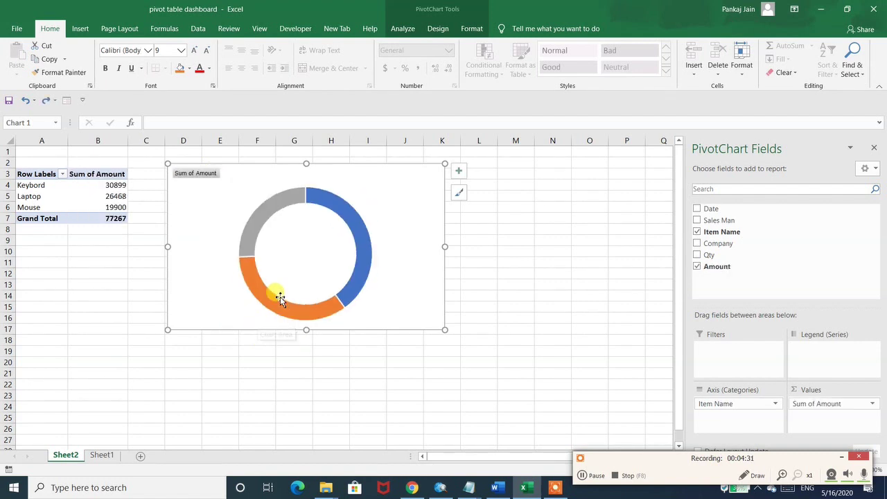
click(596, 475)
key(F9)
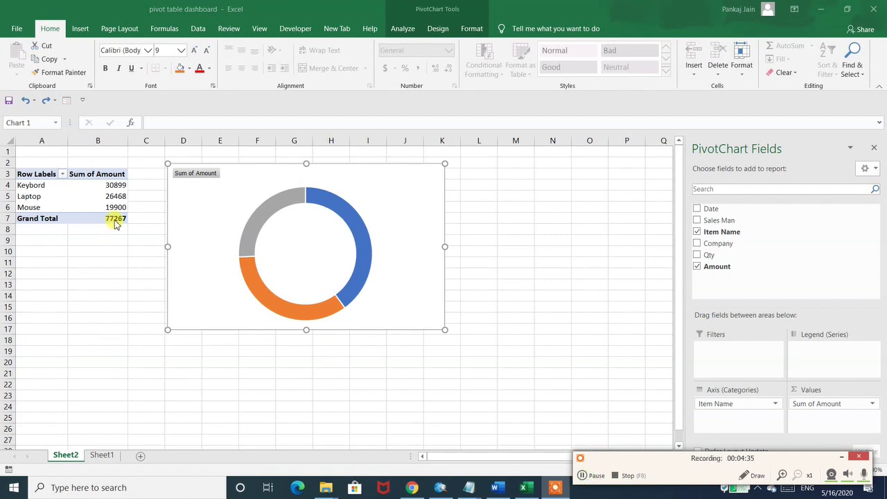
- Show the pivot table's Sum of Amount values as % of Column Total
click(105, 184)
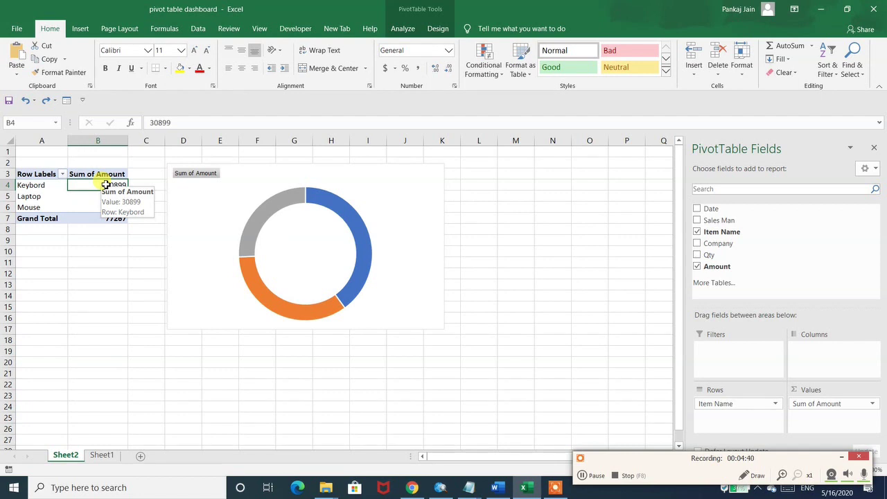
right_click(105, 184)
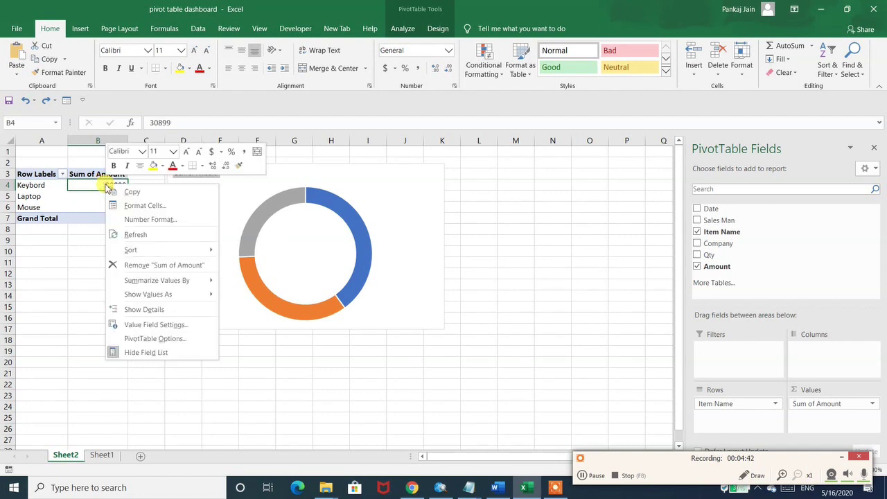
mouse_move(161, 295)
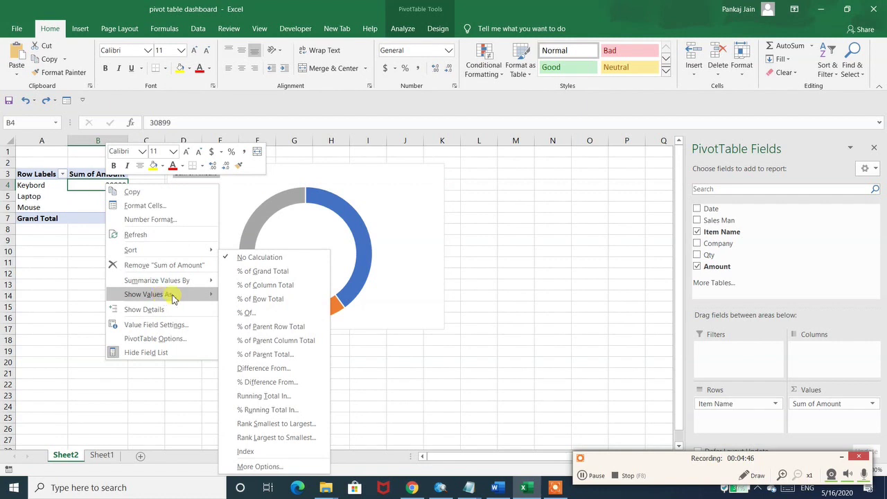
click(265, 287)
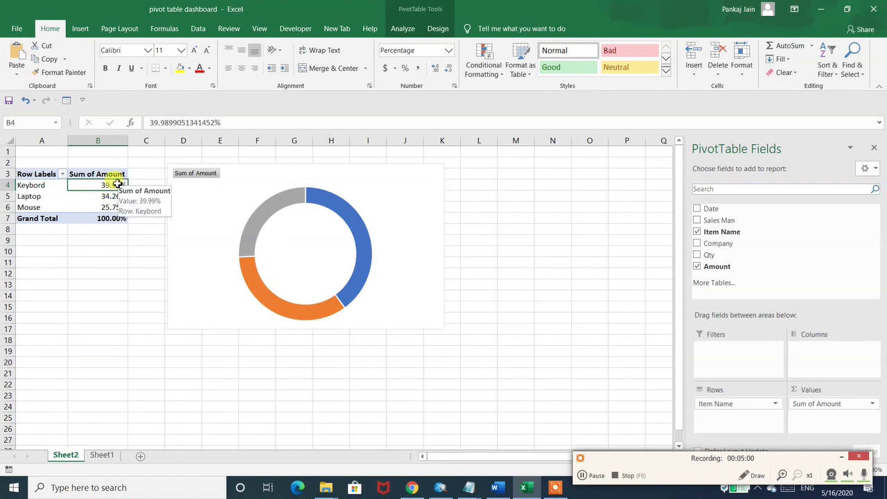
- Format the Keybord percentage in the pivot table with 0 decimal places
right_click(118, 185)
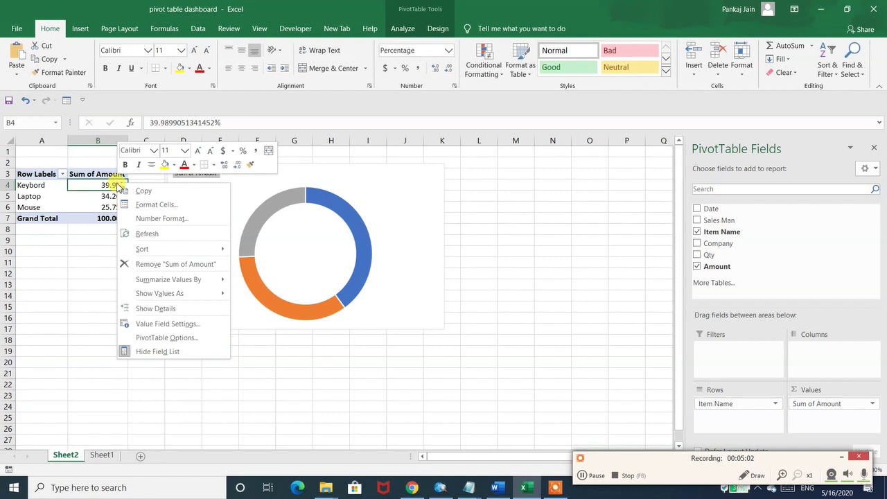
click(144, 205)
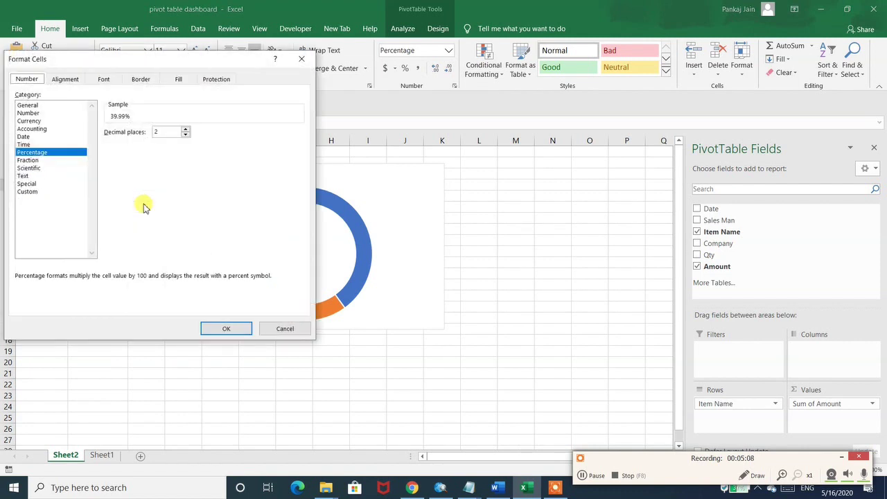
click(185, 136)
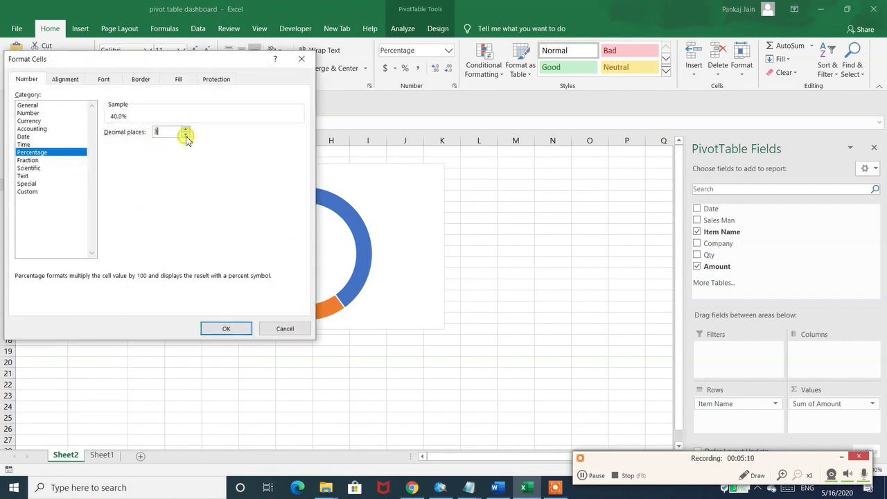
click(214, 328)
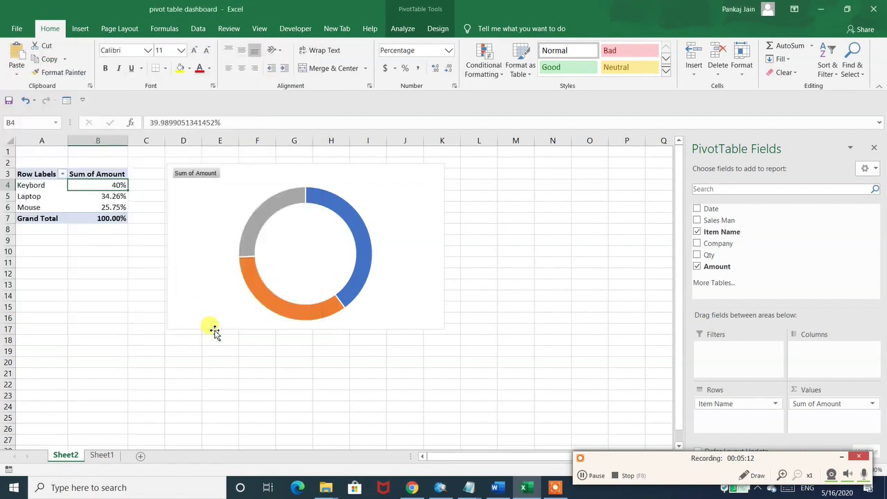
- Format the Laptop percentage in the pivot table with 0 decimal places
right_click(120, 197)
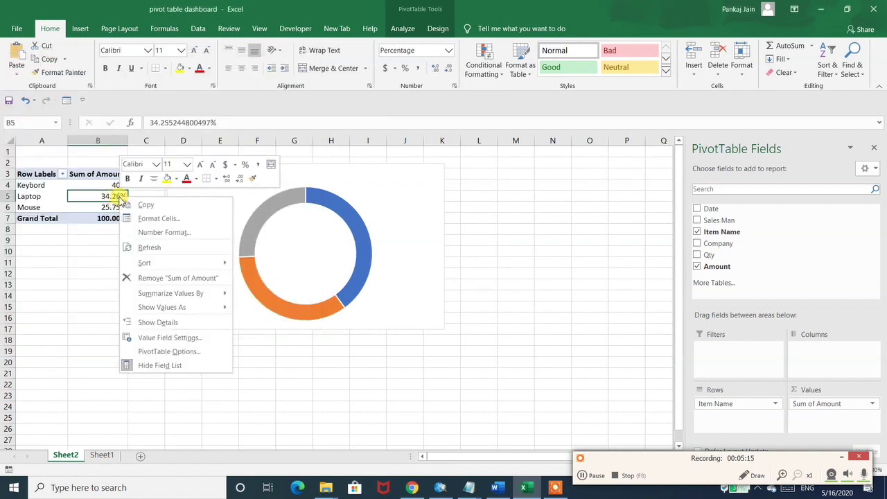
click(158, 219)
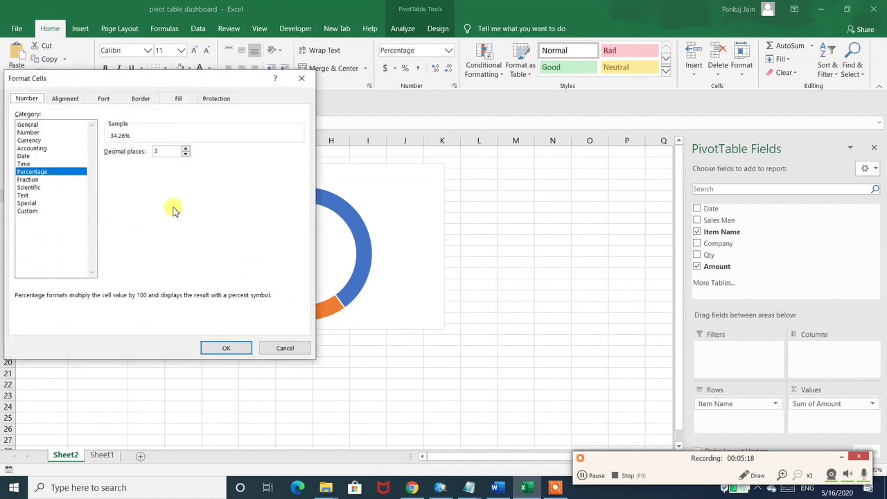
click(186, 153)
click(185, 153)
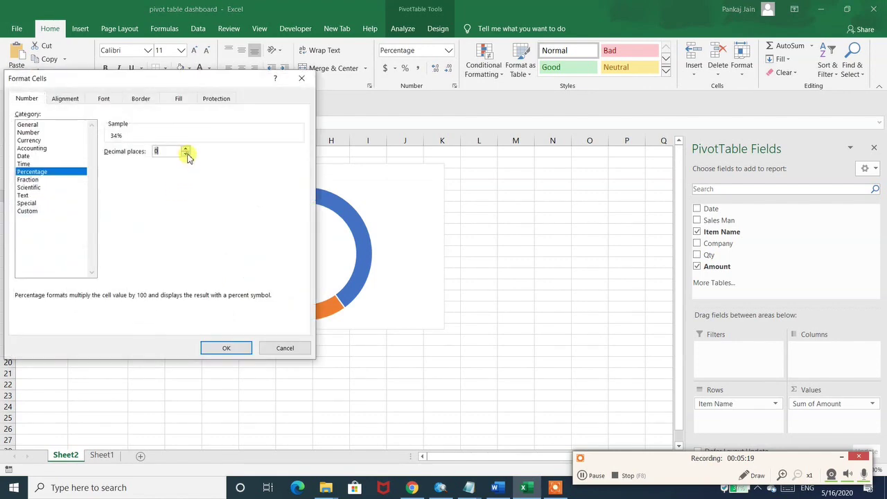
click(222, 348)
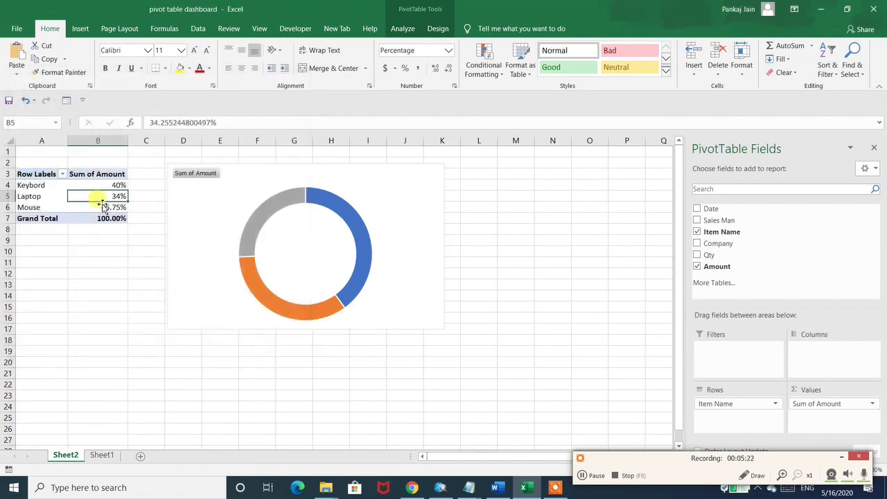
- Format the Mouse percentage in the pivot table with 0 decimal places
click(104, 207)
right_click(104, 207)
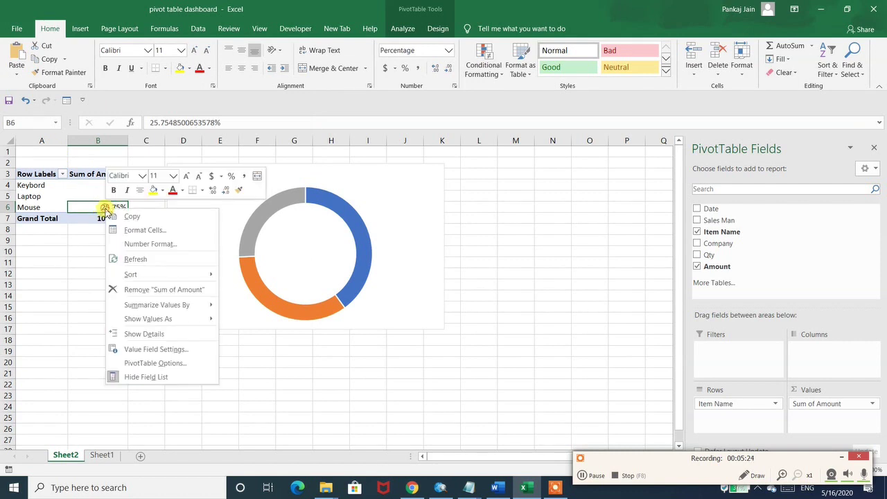
click(141, 231)
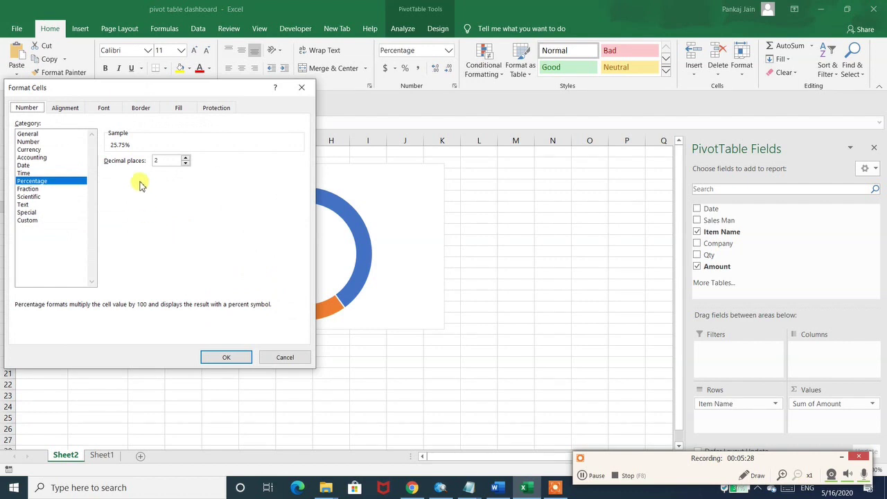
click(184, 163)
click(184, 163)
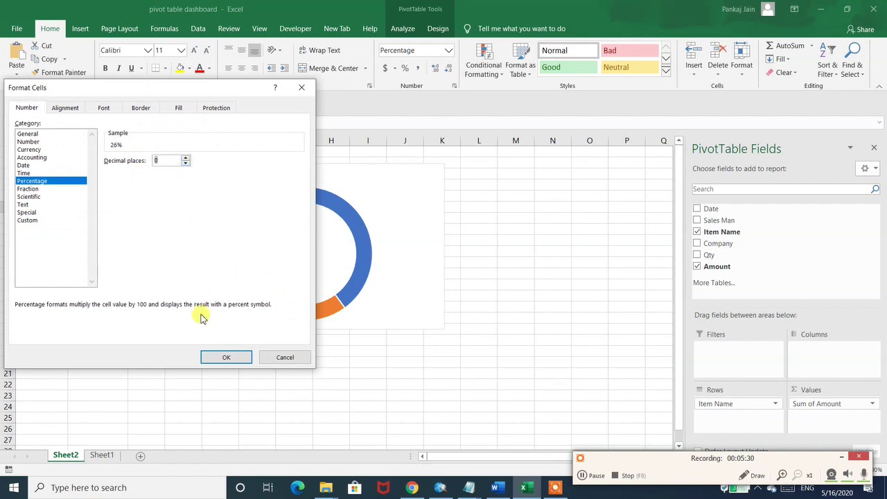
click(214, 356)
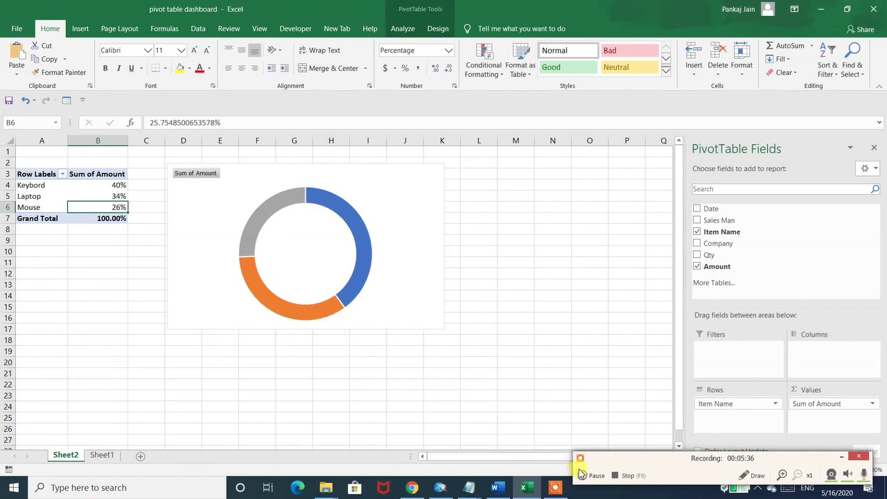
click(582, 475)
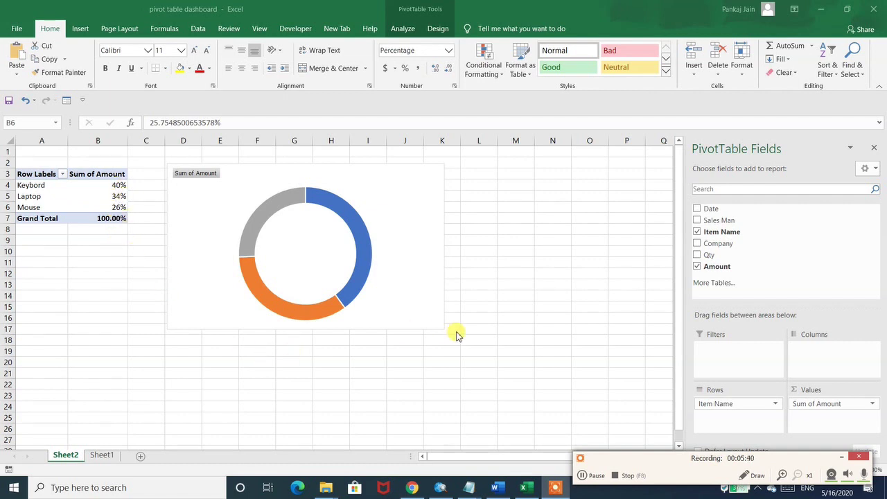
click(584, 475)
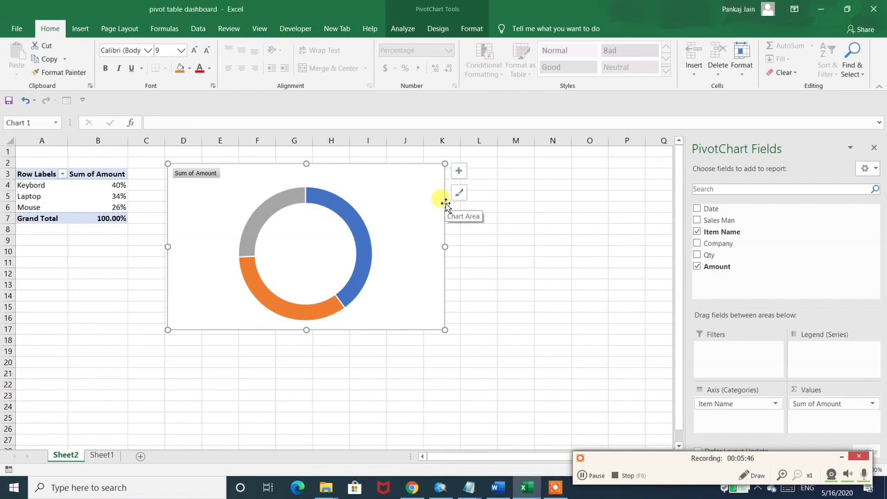
- Delete the doughnut chart beside the pivot table
key(Delete)
click(444, 203)
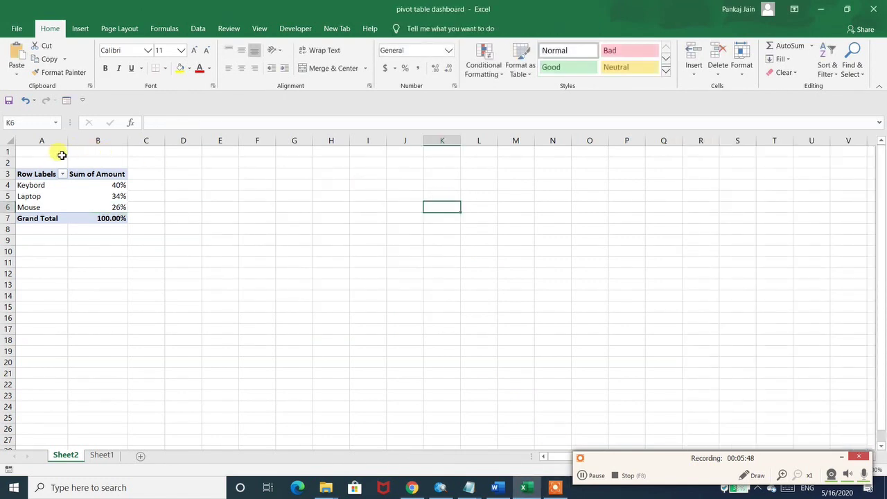
click(38, 174)
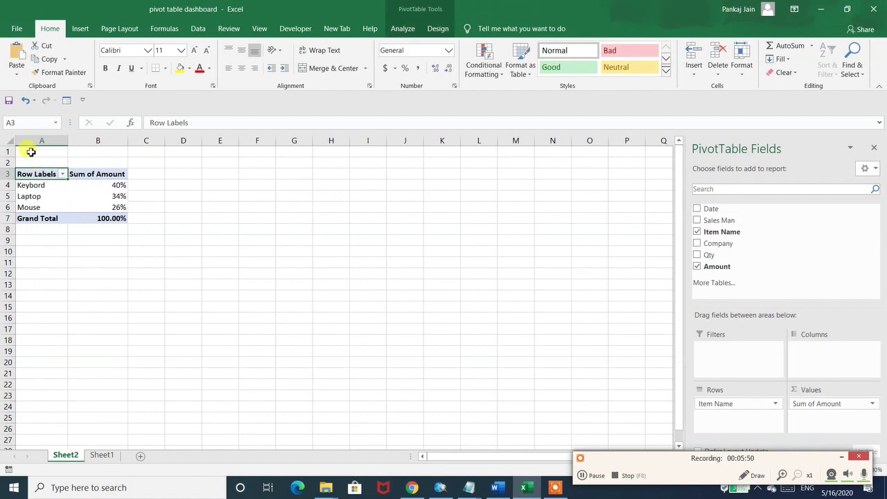
click(31, 152)
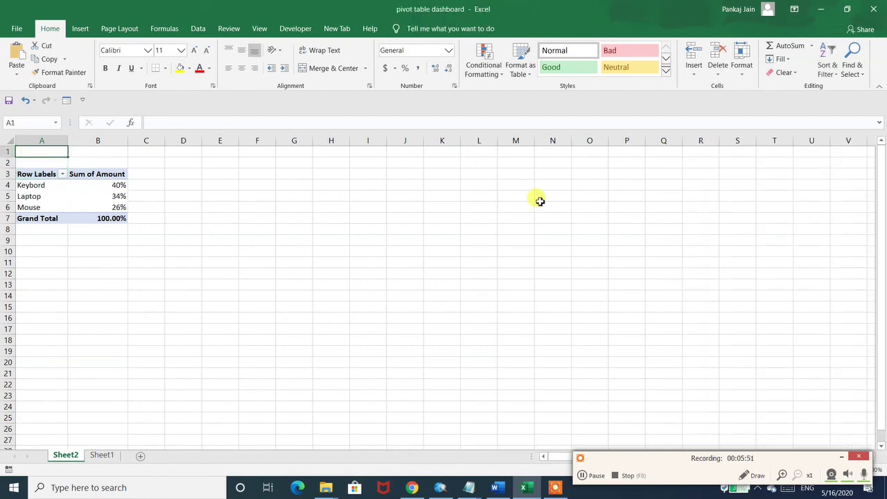
- Add the Sales Man field to the pivot table as a report filter
click(103, 174)
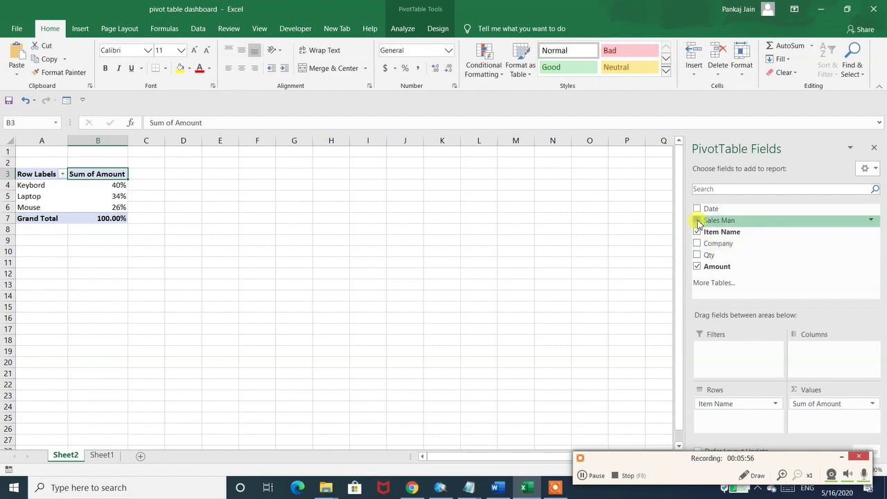
drag(698, 222, 702, 352)
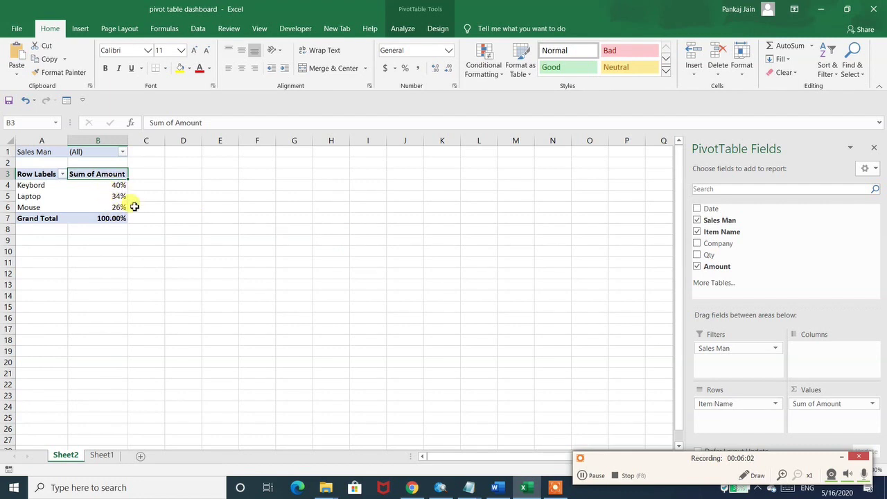
- Try to insert a doughnut chart with the blank cell E11 outside the pivot table selected
click(212, 265)
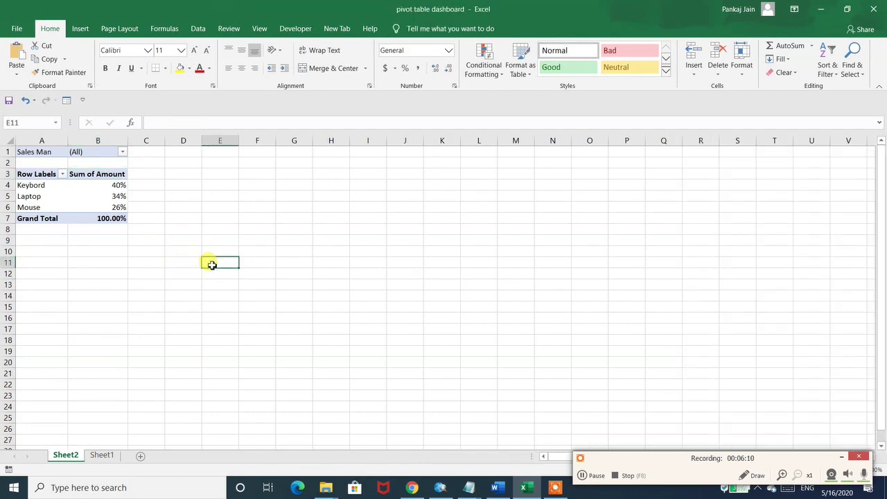
click(80, 29)
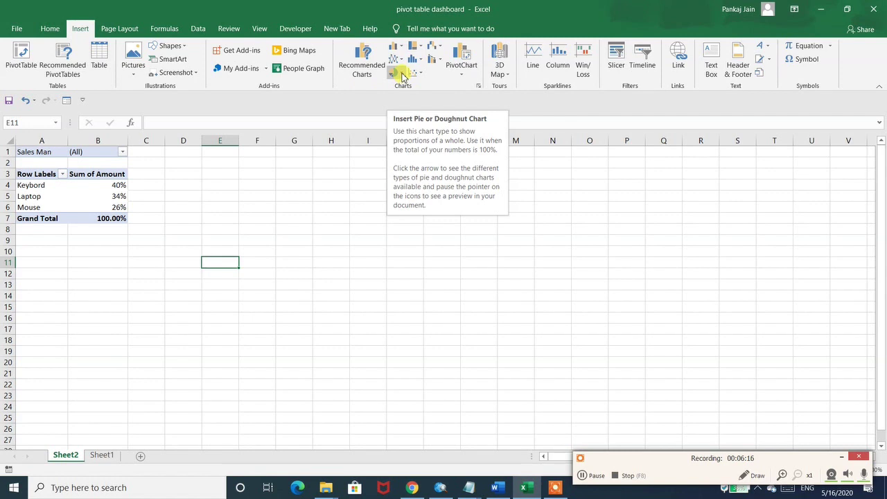
click(401, 73)
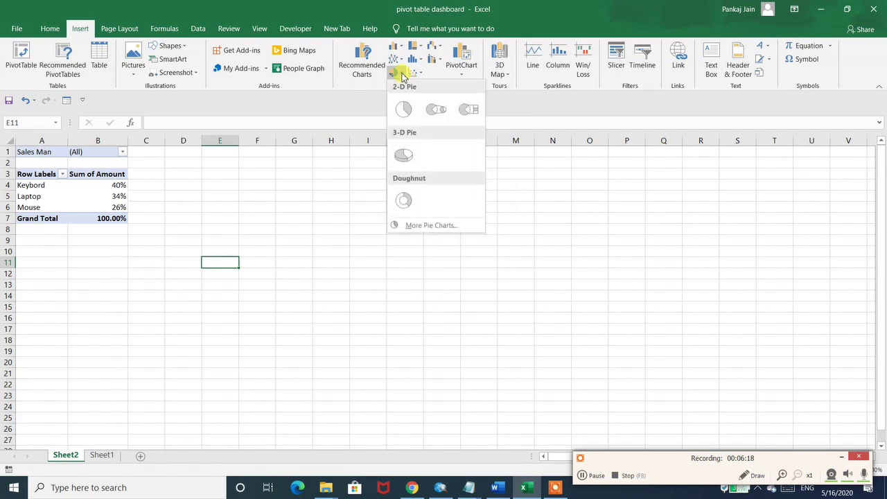
click(404, 203)
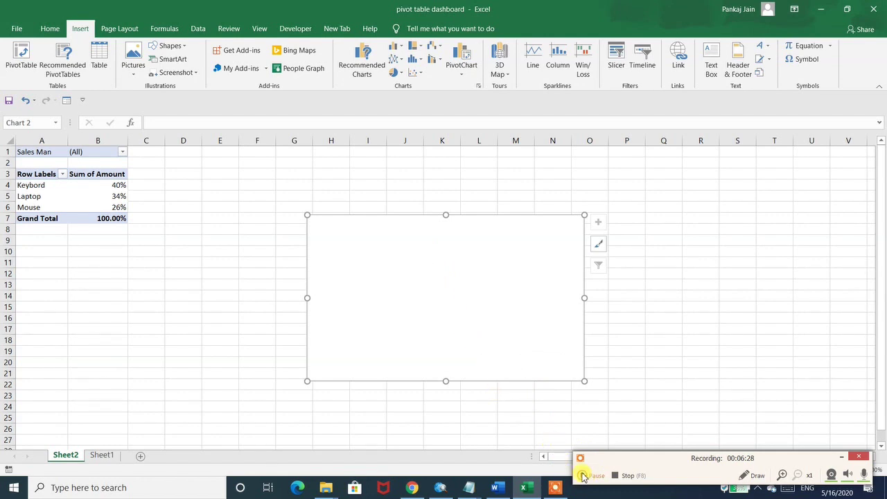
click(584, 476)
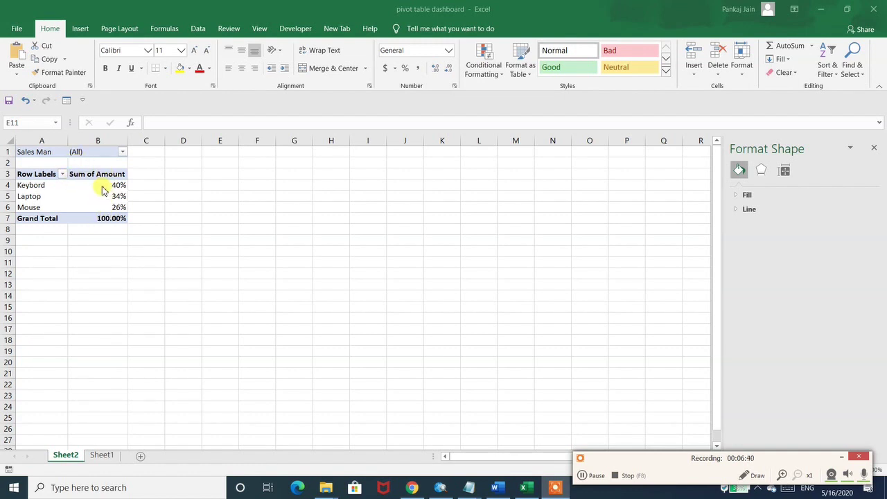
- Filter the pivot table by Sales Man to the first salesman in the list
click(123, 151)
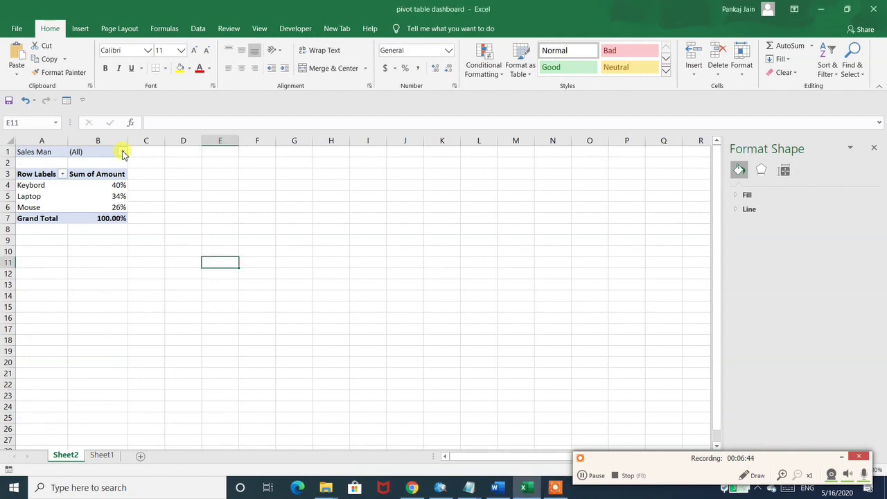
click(123, 152)
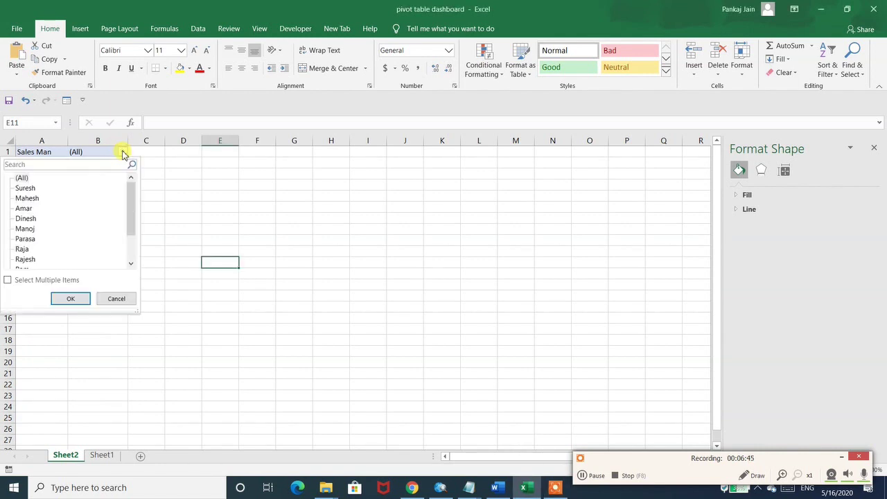
click(24, 188)
click(67, 298)
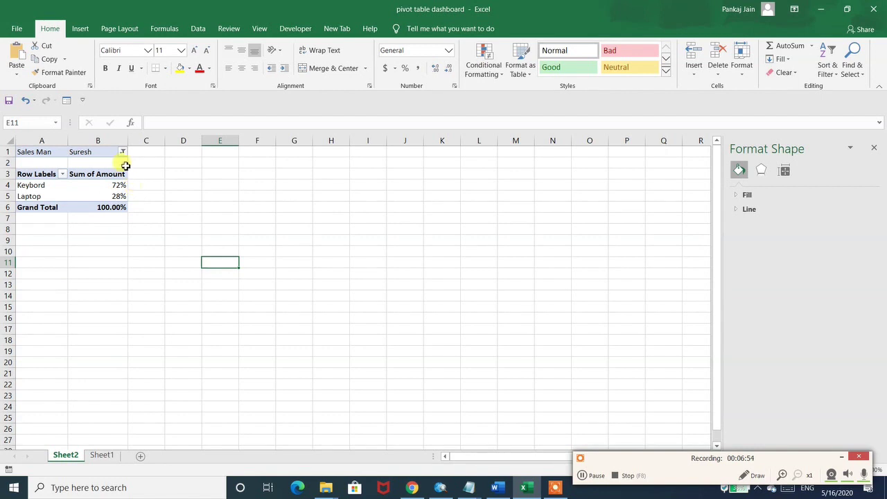
- Change the Sales Man filter to the second salesman in the list
click(122, 154)
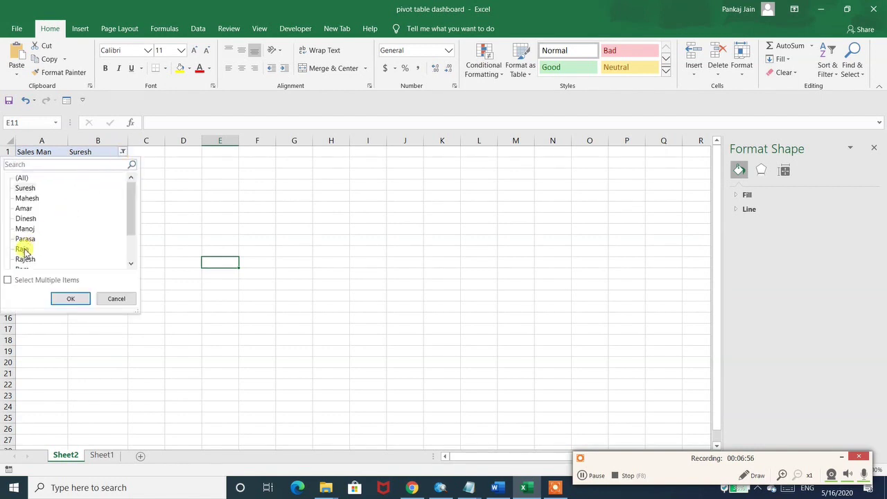
click(27, 199)
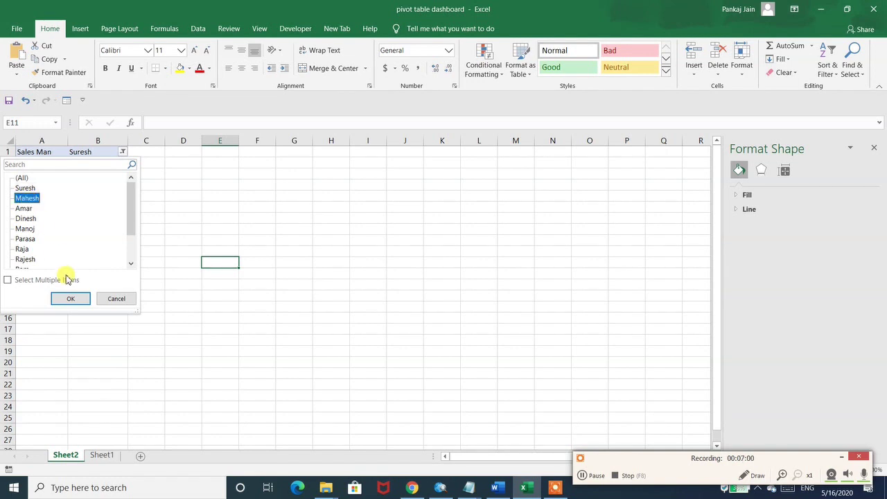
click(72, 300)
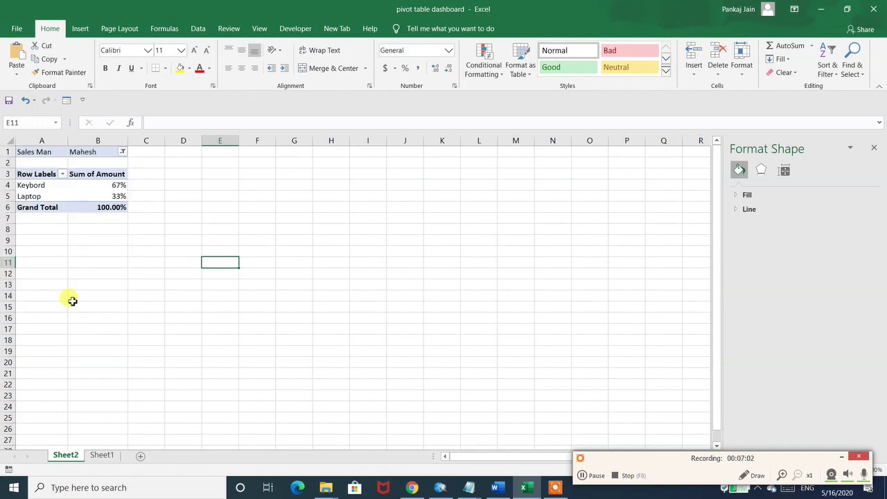
- Change the pivot table's Sales Man filter to the ninth salesman in the list
click(123, 153)
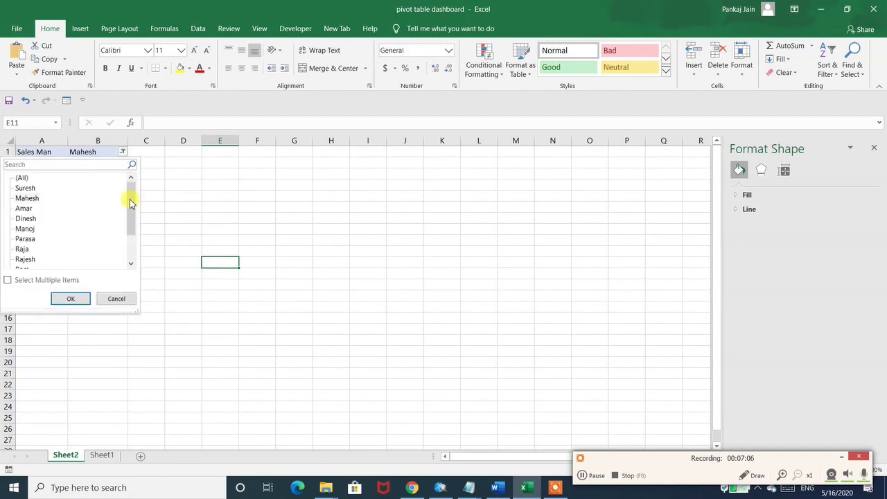
drag(132, 201, 125, 238)
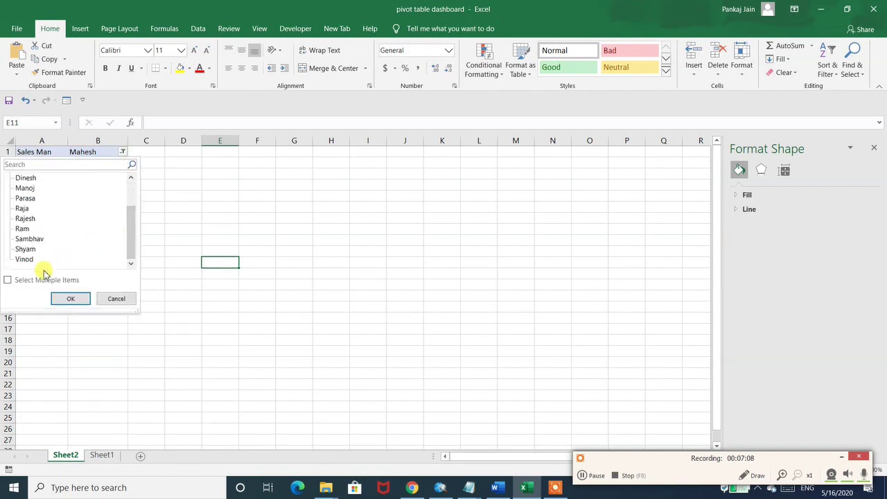
click(24, 259)
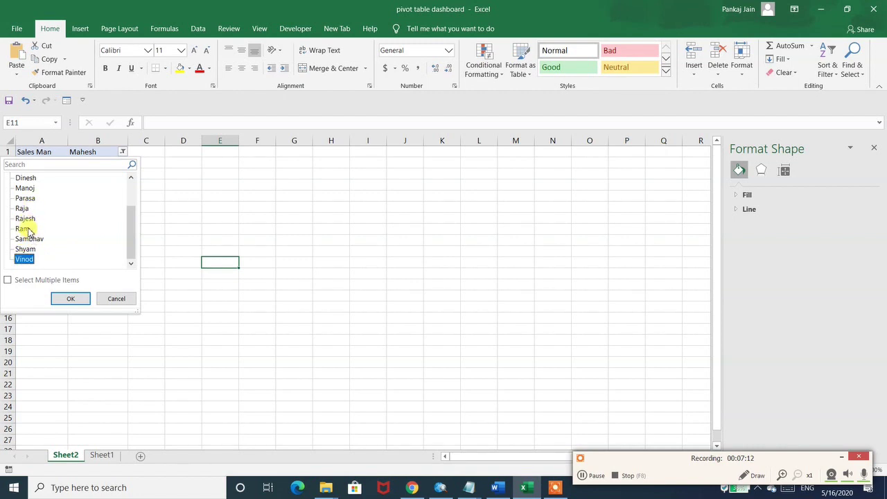
click(26, 230)
click(61, 297)
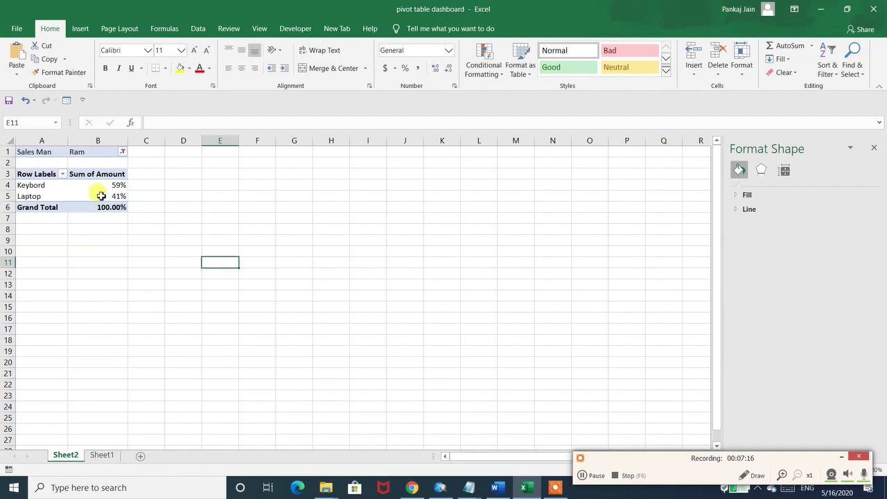
- Reset the pivot table's Sales Man filter to (All)
click(123, 152)
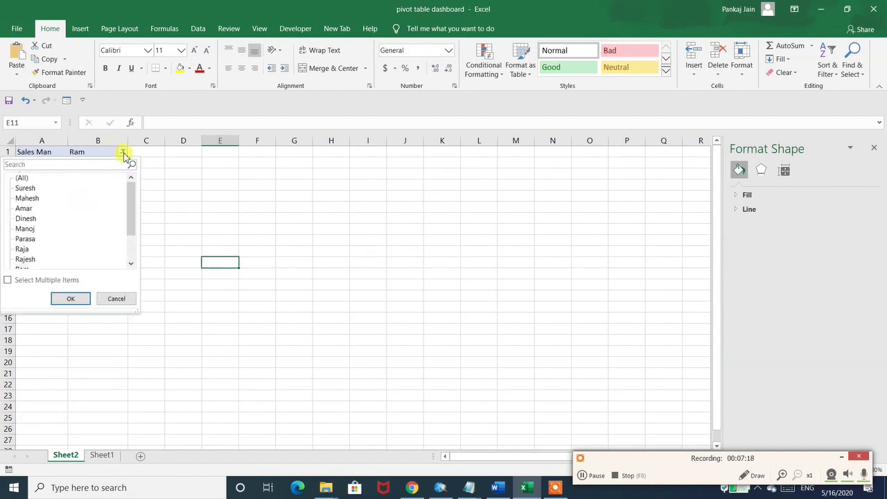
click(22, 178)
click(65, 298)
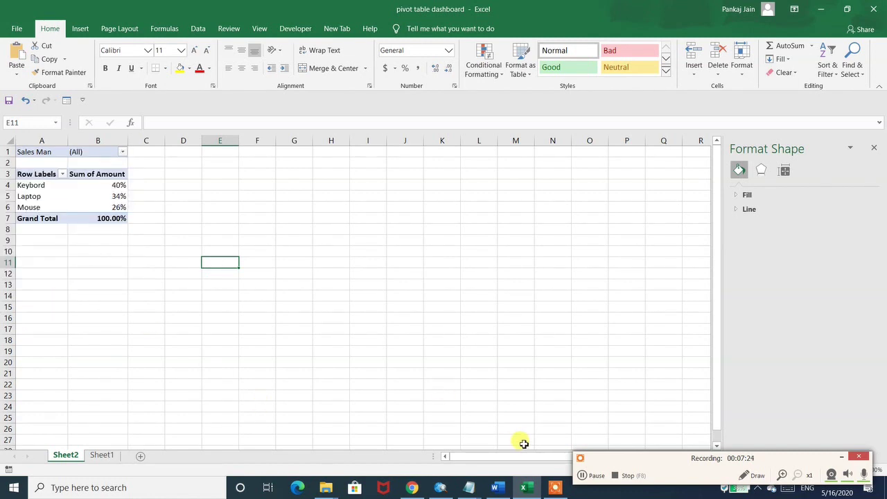
- Close the Format Shape pane, leaving the pivot table's details unexpanded
click(590, 475)
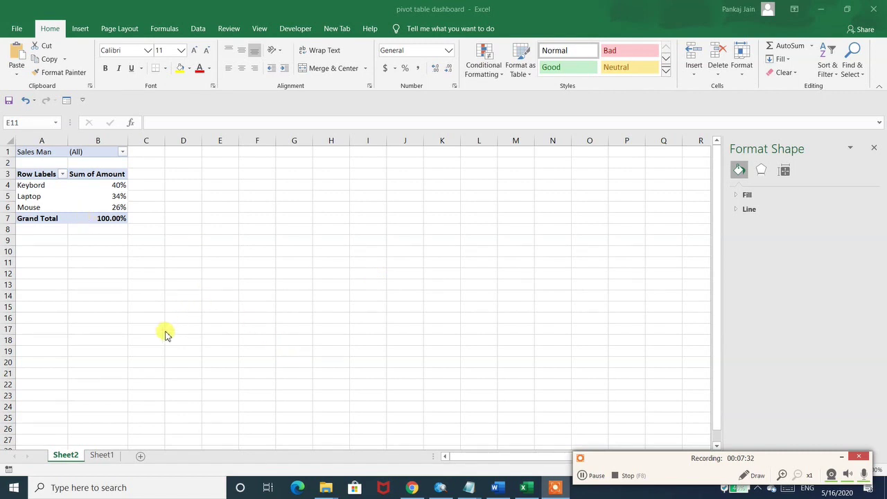
double_click(42, 189)
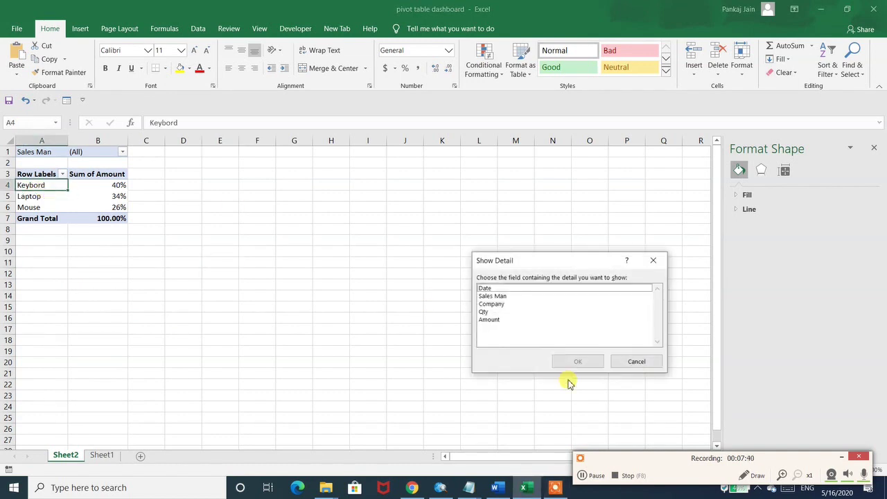
click(623, 361)
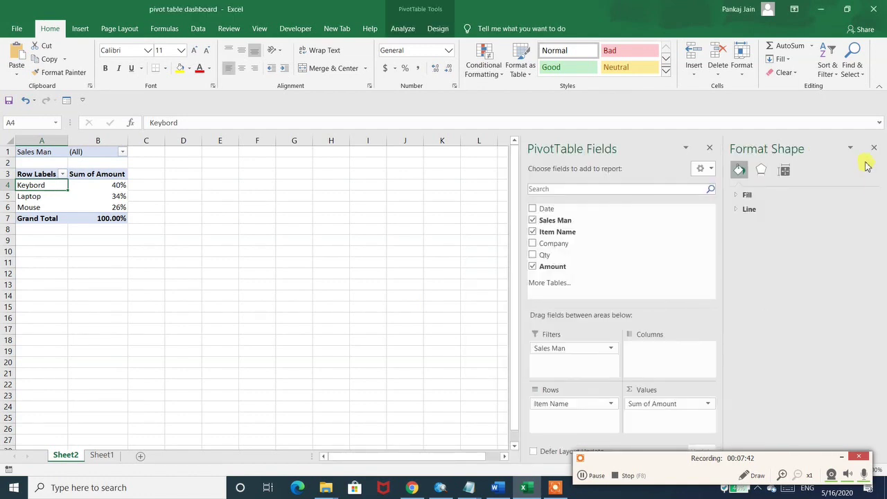
click(872, 150)
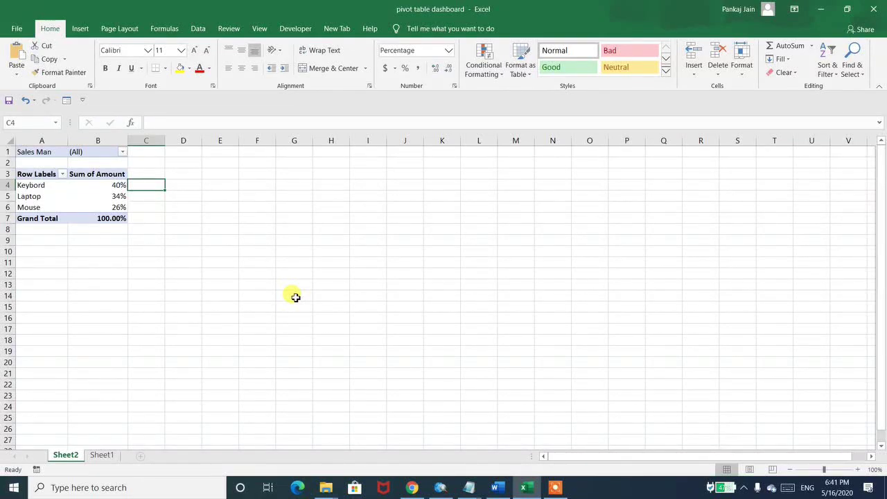
- Enter the formula =1-B4 in cell C4, using a plain cell reference instead of GETPIVOTDATA
text(=)
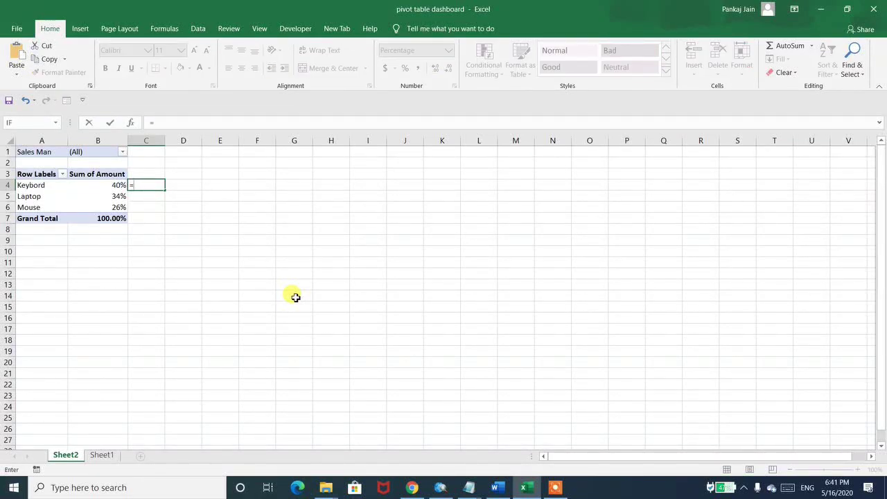
text(1-)
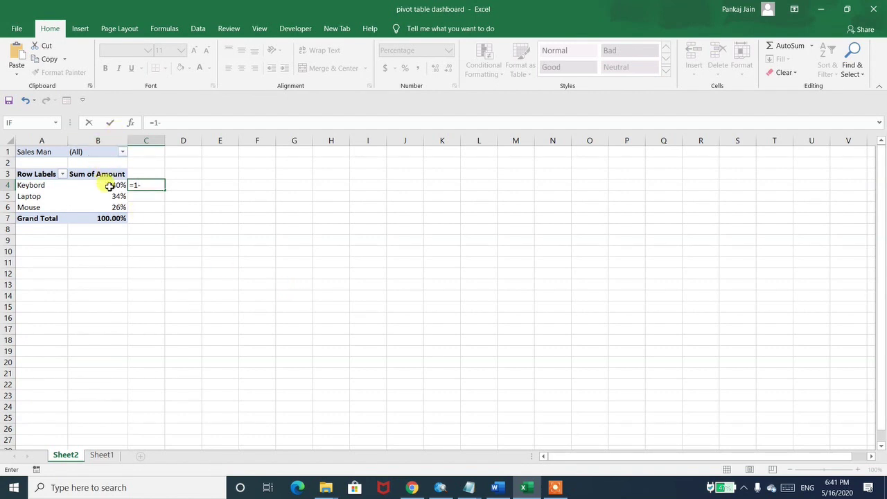
click(110, 186)
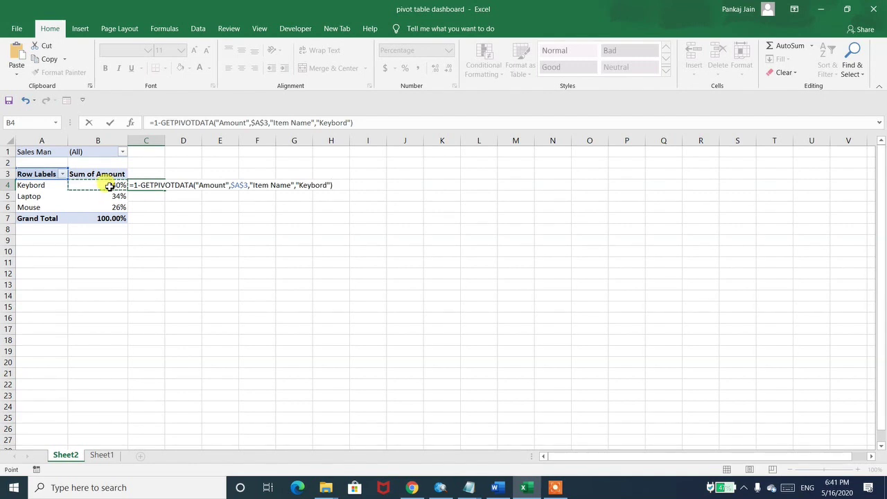
key(BackSpace)
key(BackSpace)
key(BackSpace)
key(BackSpace)
key(BackSpace)
key(BackSpace)
key(BackSpace)
key(BackSpace)
key(BackSpace)
key(BackSpace)
key(BackSpace)
key(BackSpace)
key(BackSpace)
key(BackSpace)
key(BackSpace)
key(BackSpace)
key(BackSpace)
key(BackSpace)
key(BackSpace)
key(BackSpace)
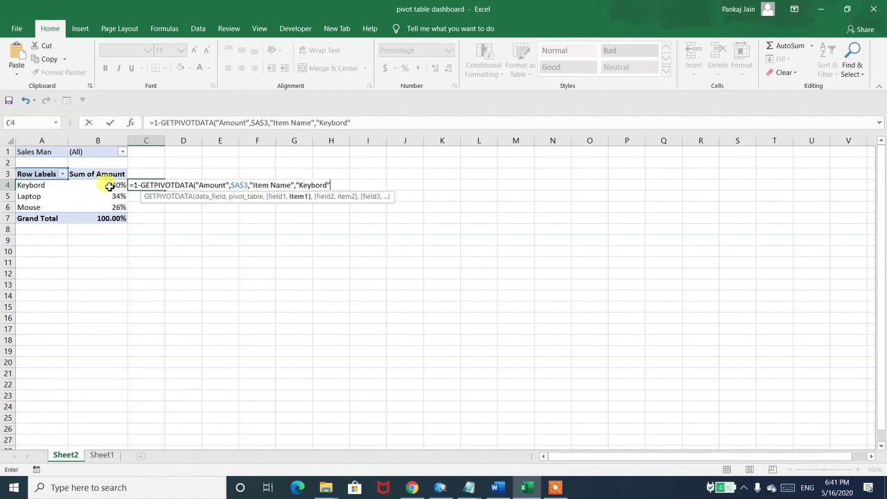
key(BackSpace)
key(BackSpace)
key(BackSpace)
key(BackSpace)
key(BackSpace)
key(BackSpace)
key(BackSpace)
key(BackSpace)
key(BackSpace)
key(BackSpace)
key(BackSpace)
key(BackSpace)
key(BackSpace)
key(BackSpace)
key(BackSpace)
key(BackSpace)
key(BackSpace)
key(BackSpace)
key(BackSpace)
key(BackSpace)
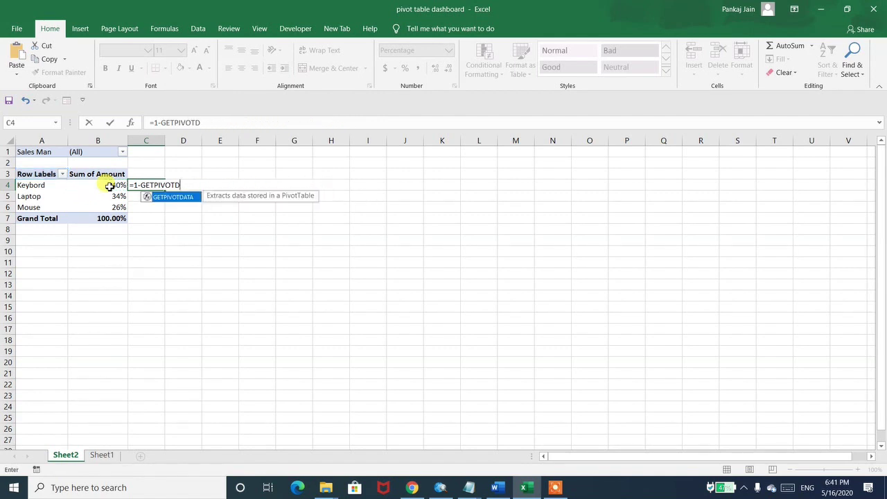
key(BackSpace)
key(BackSpace)
key(BackSpace)
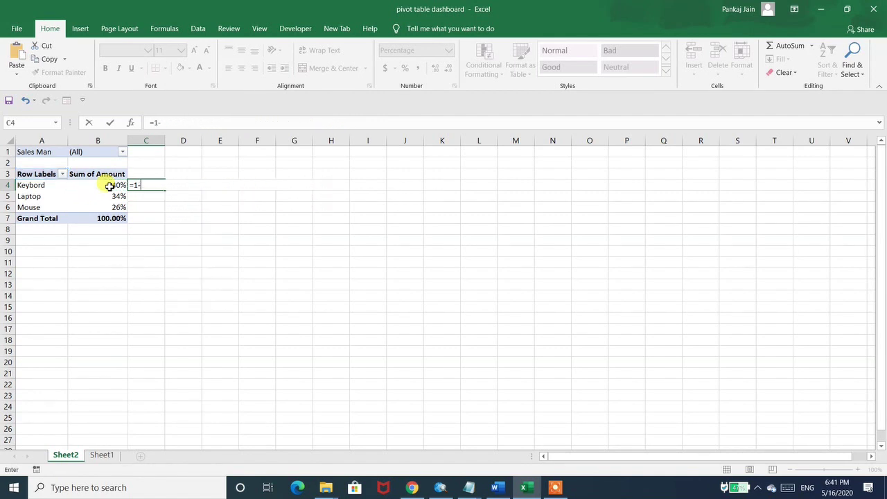
text(b4)
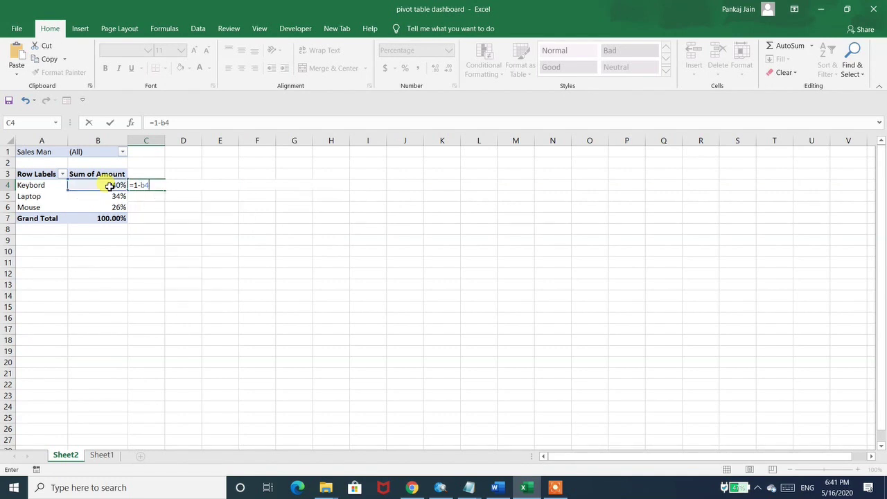
key(Return)
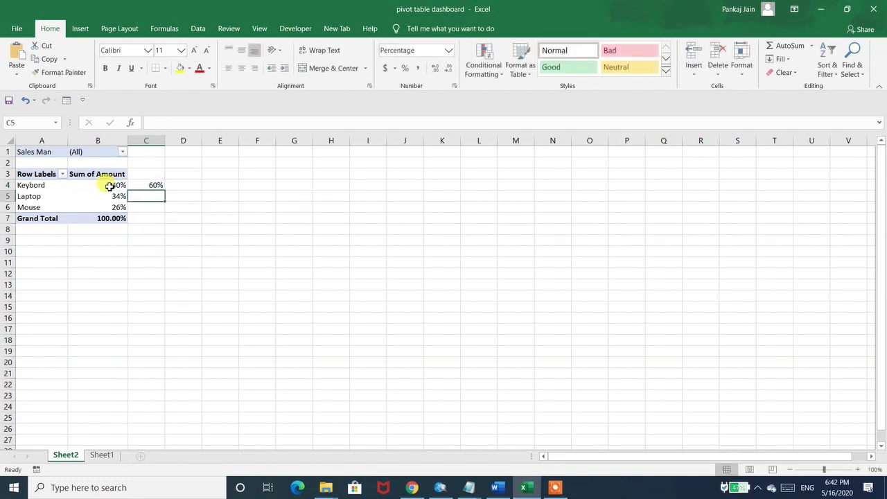
- Fill the remainder formula from C4 down to C6
click(153, 186)
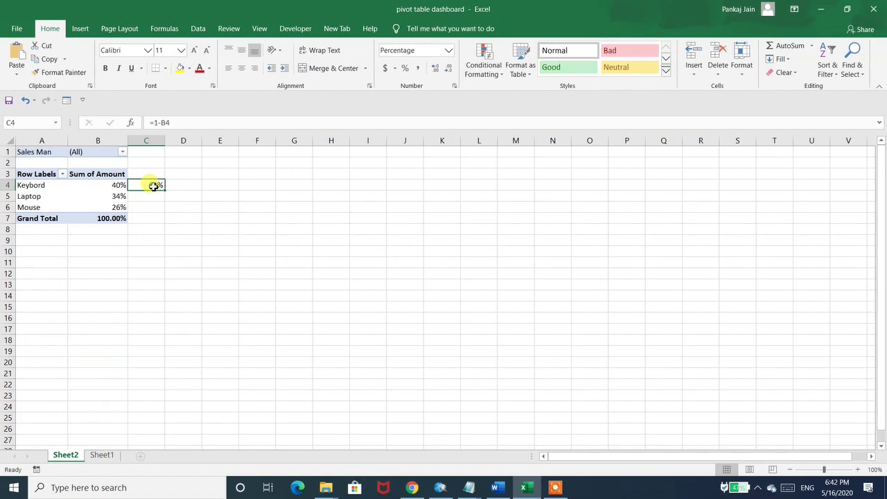
drag(166, 189, 166, 208)
click(222, 239)
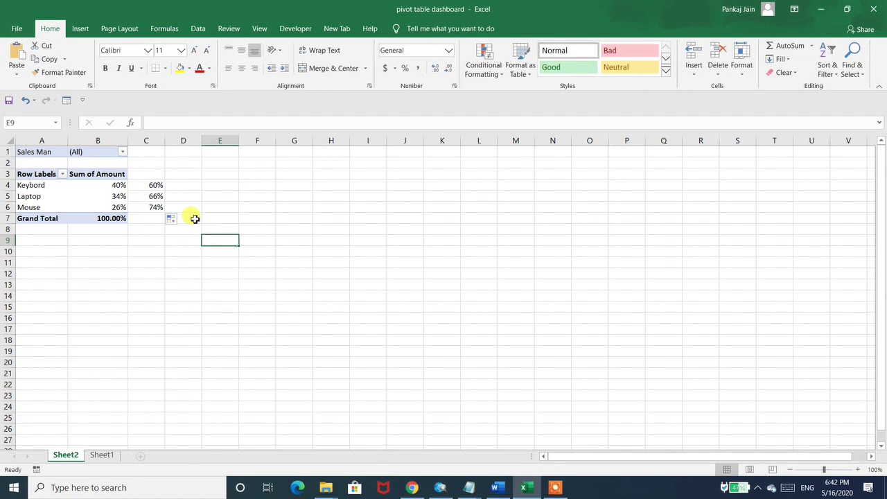
- Insert an empty doughnut chart with blank cell F3 selected and open its data source selection
click(254, 173)
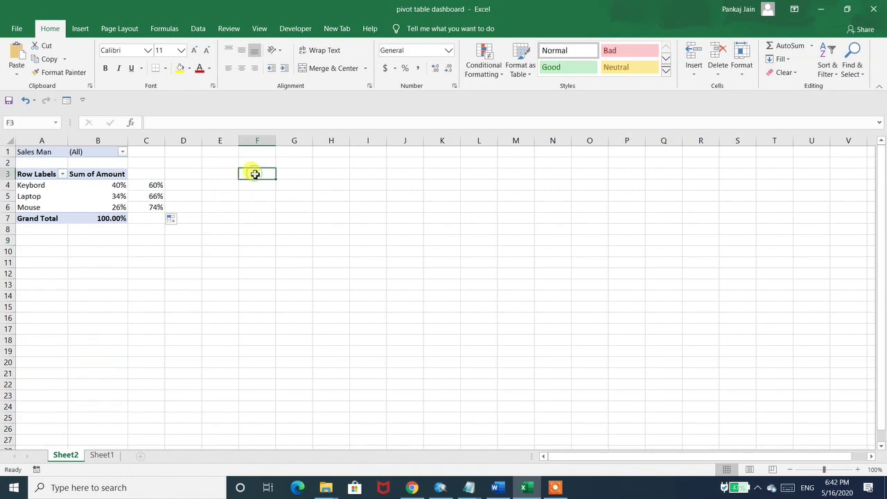
click(81, 29)
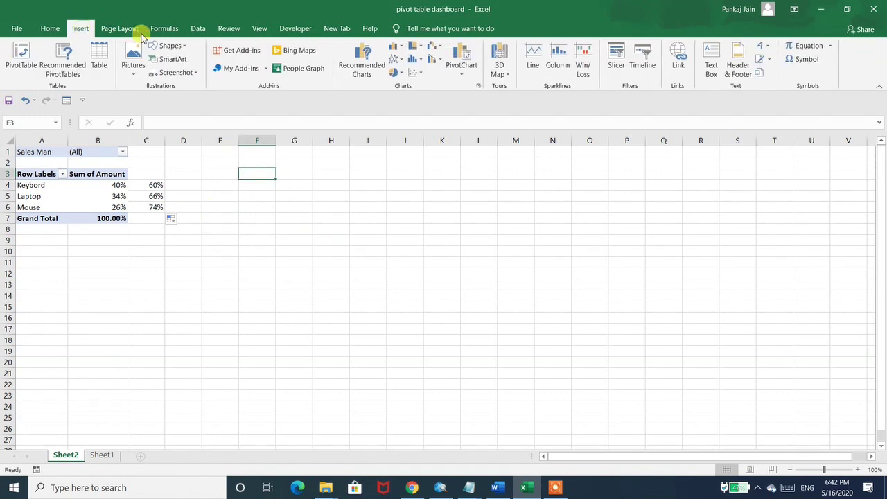
click(400, 73)
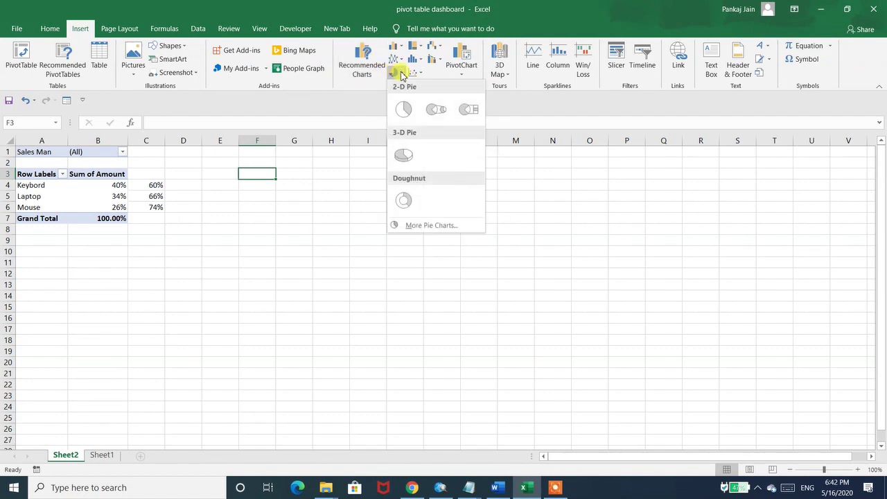
click(406, 200)
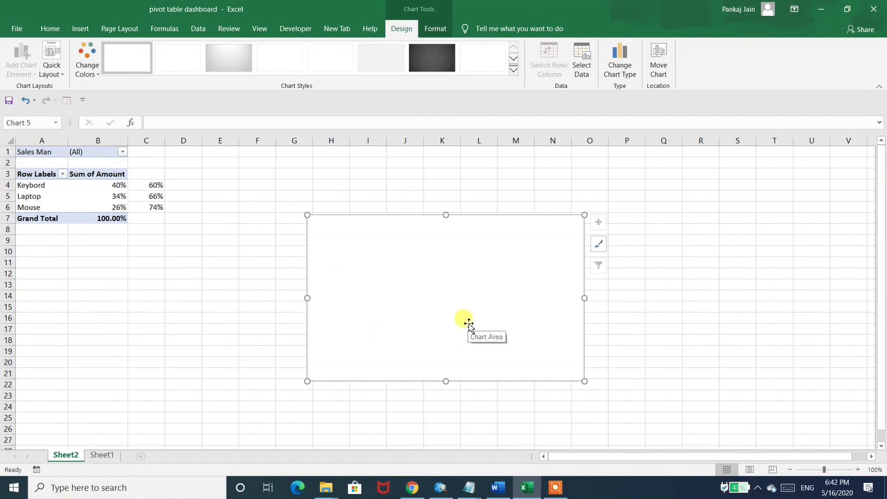
right_click(430, 293)
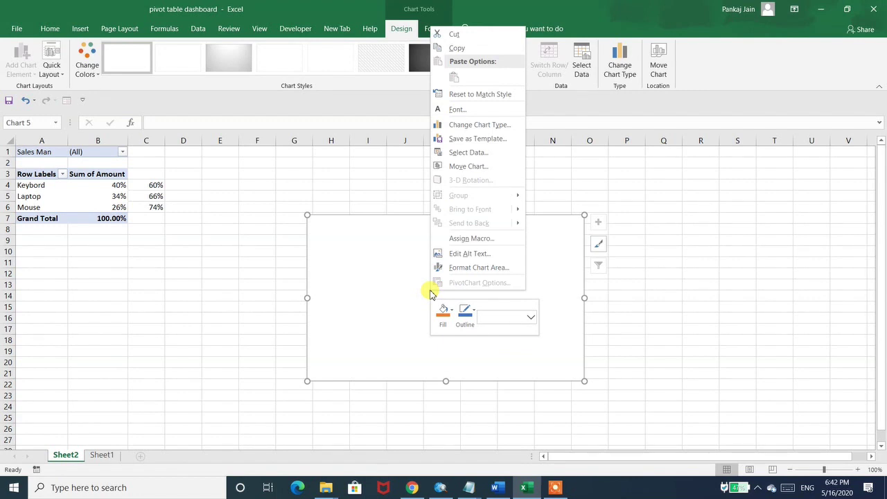
click(475, 152)
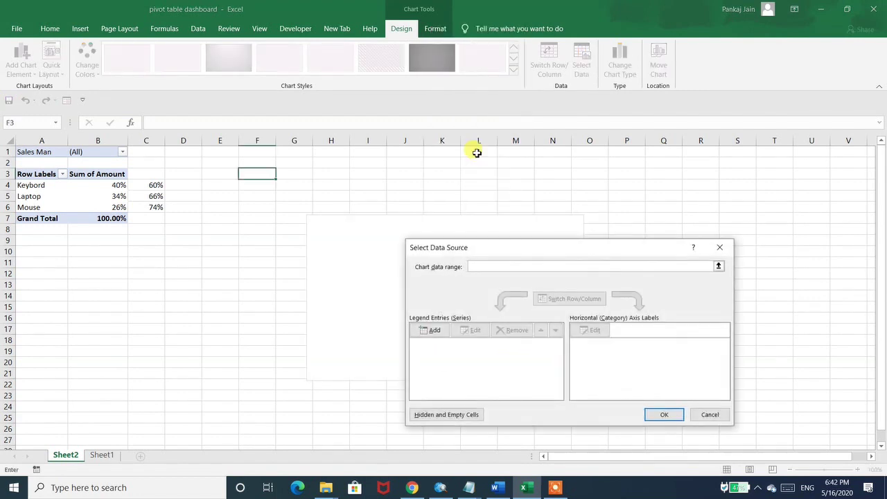
- Try to add a chart series whose values are a long comma-separated list of 1s ending with a comma
click(433, 330)
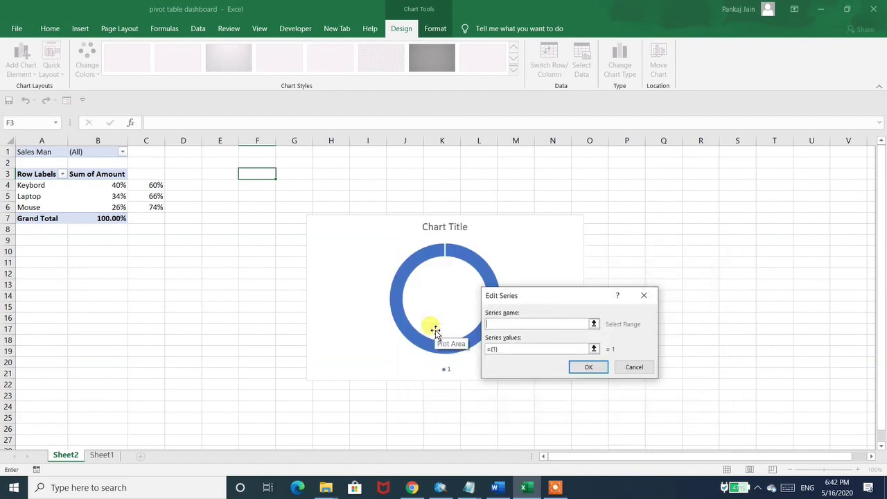
click(510, 348)
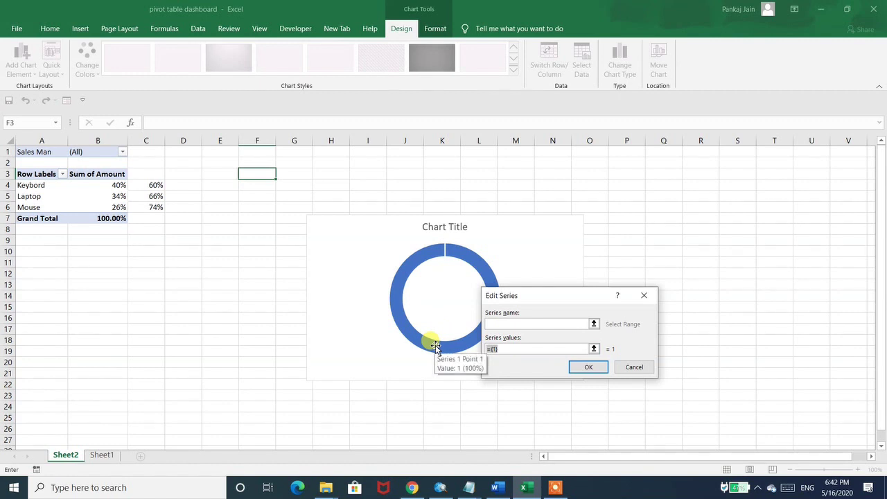
text(1,1,1,1,1,1,1,)
text(1,1,1,1,1,1,1,1,1,1,1,)
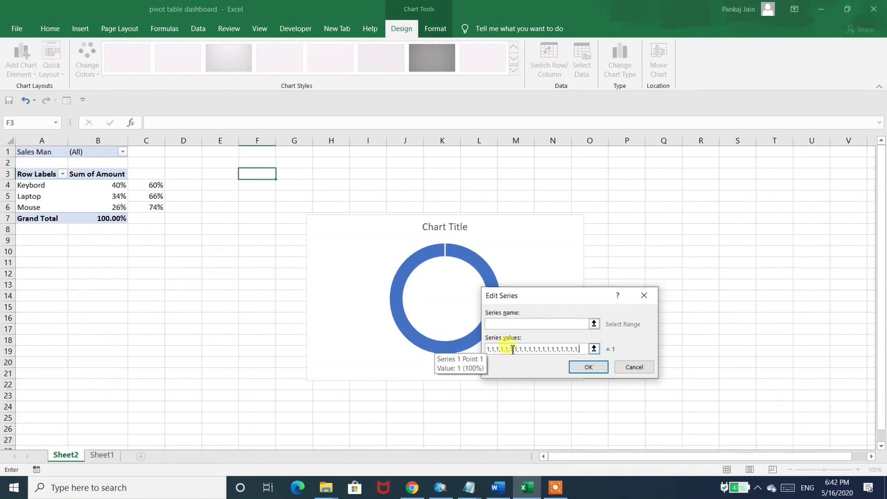
click(587, 369)
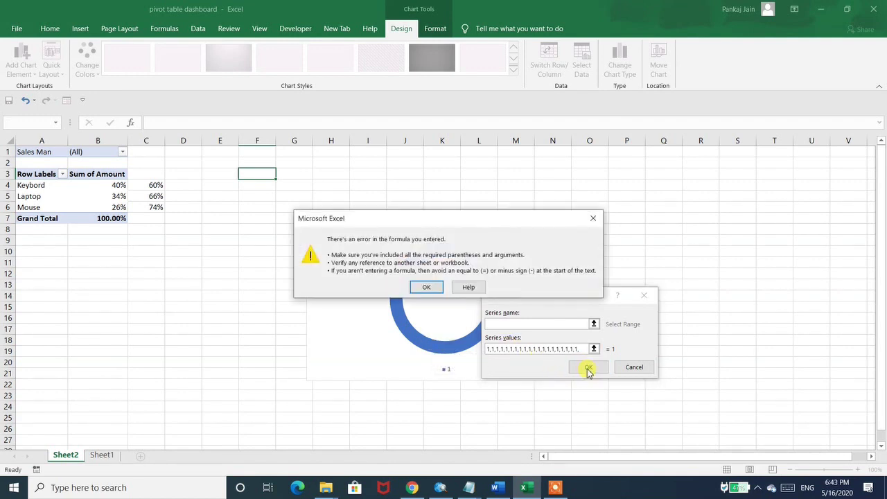
click(427, 289)
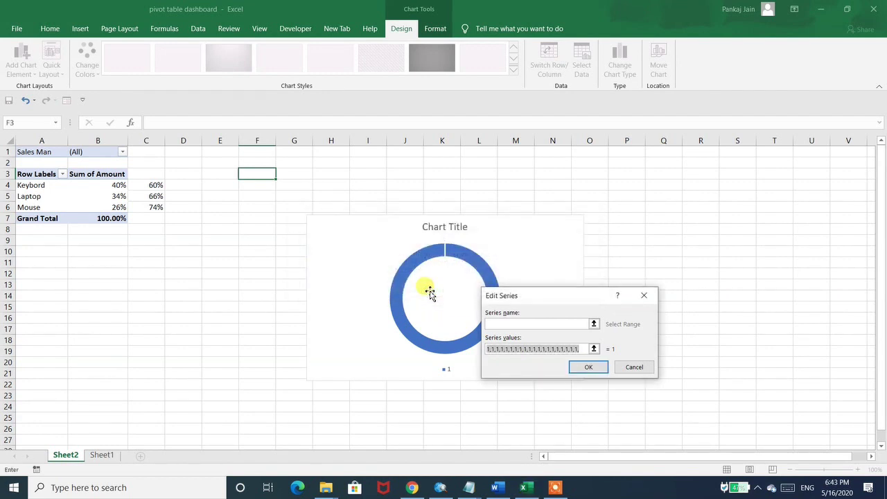
key(Right)
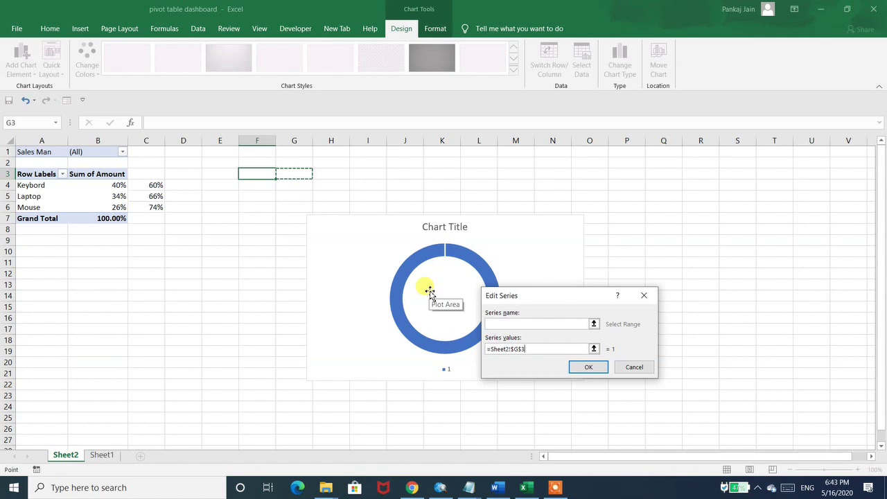
key(Escape)
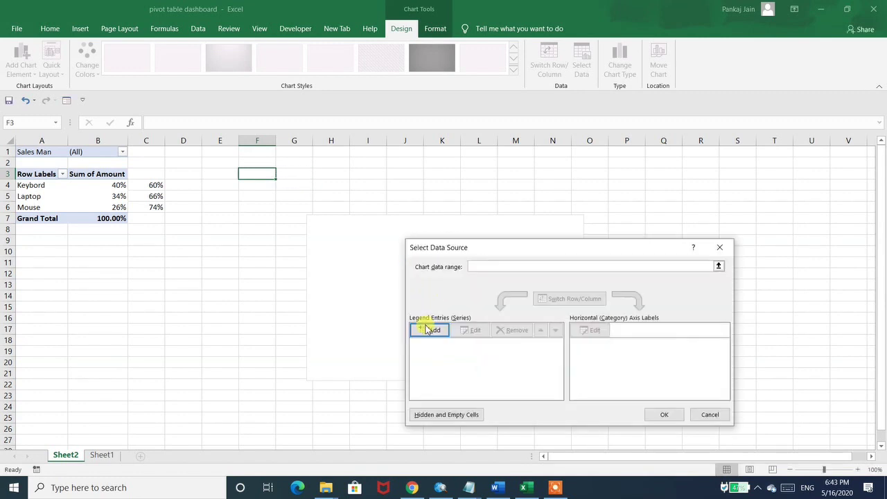
- Add a chart series whose values are twenty comma-separated 1s and apply the data source selection
click(429, 331)
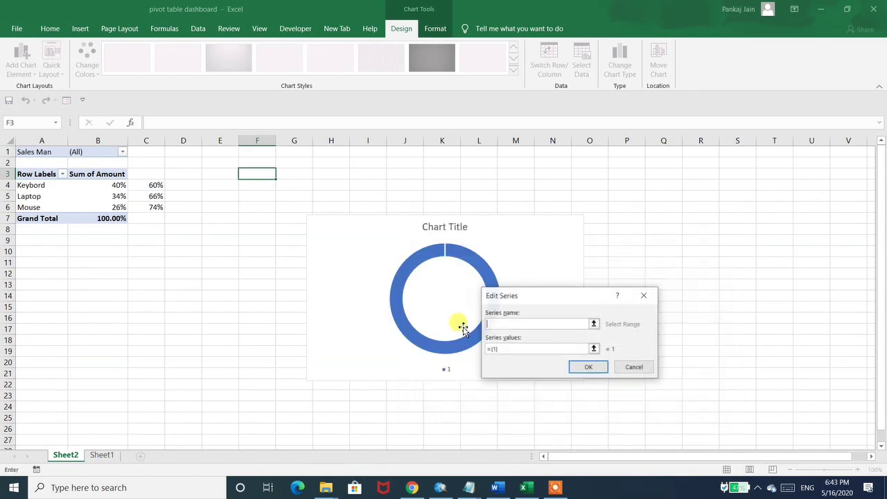
click(519, 349)
text(1,1,1,1,1,1,)
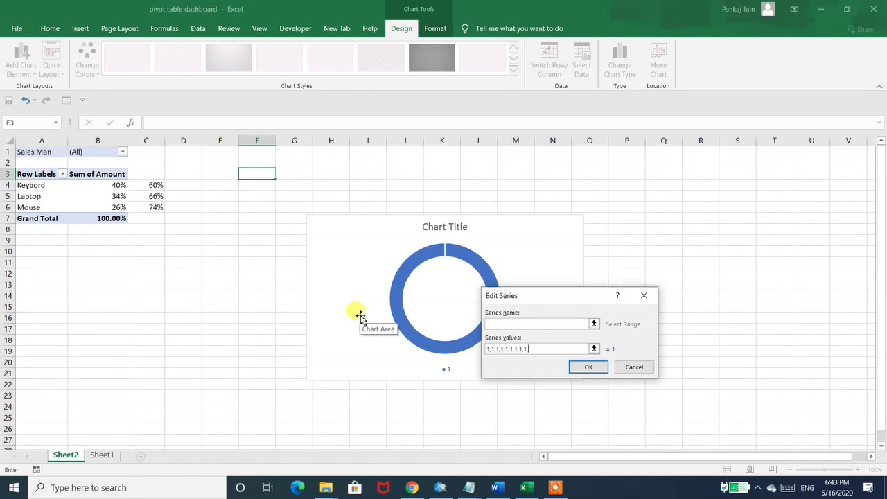
text(1,1,1,1,1,1,1,1,1,1)
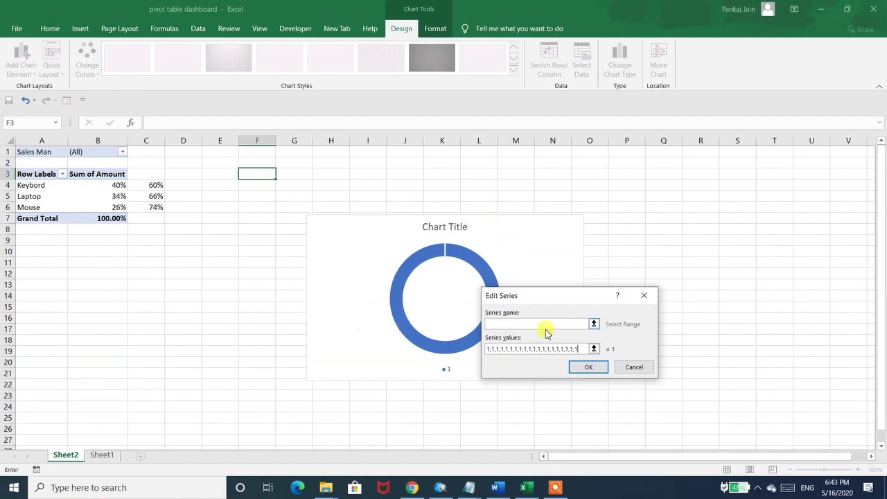
click(586, 369)
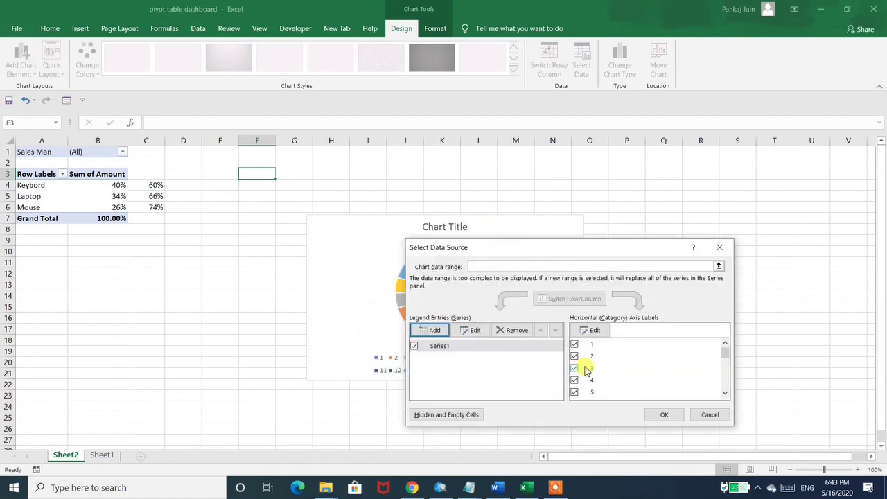
click(659, 414)
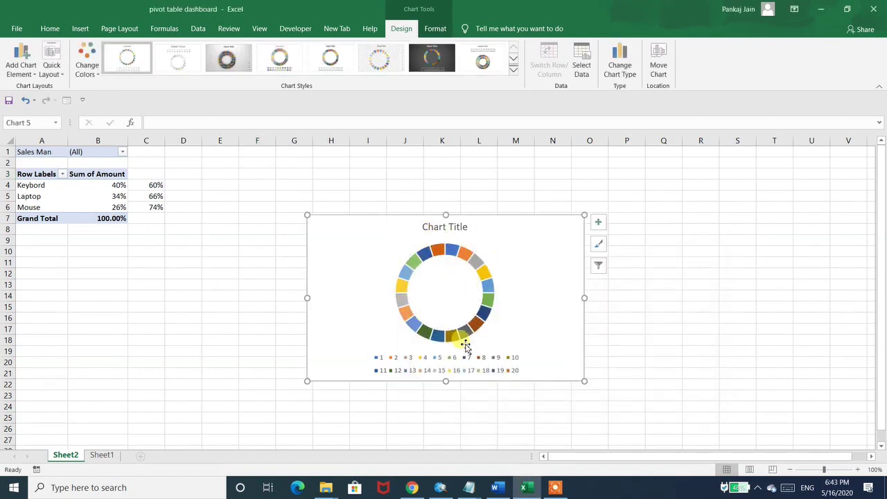
- Remove the chart's title and legend, and set the series' doughnut hole size to 60%
click(598, 223)
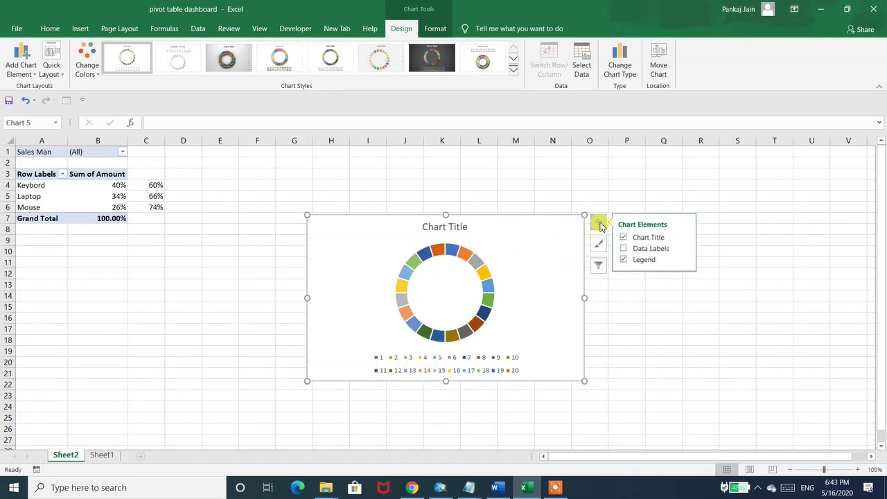
click(623, 260)
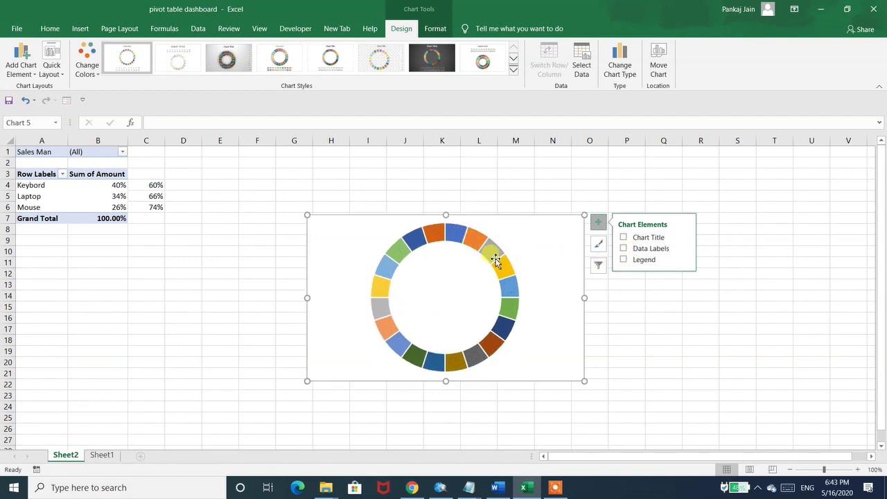
mouse_move(499, 255)
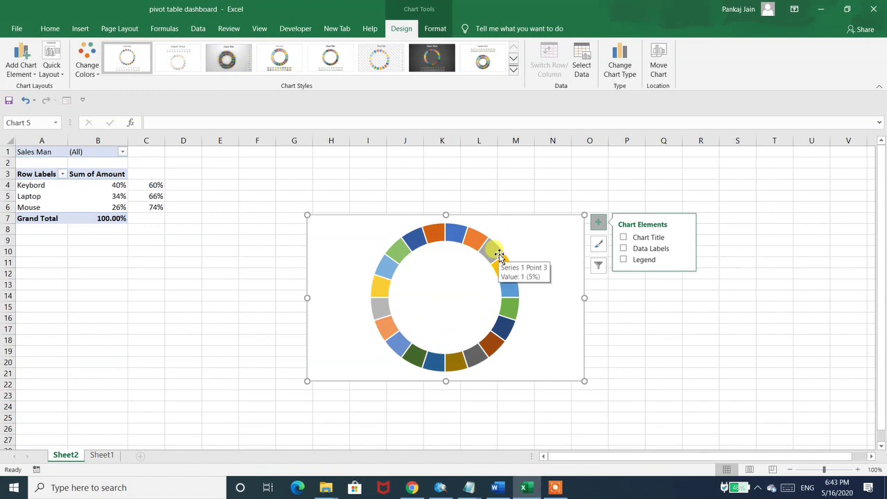
right_click(498, 254)
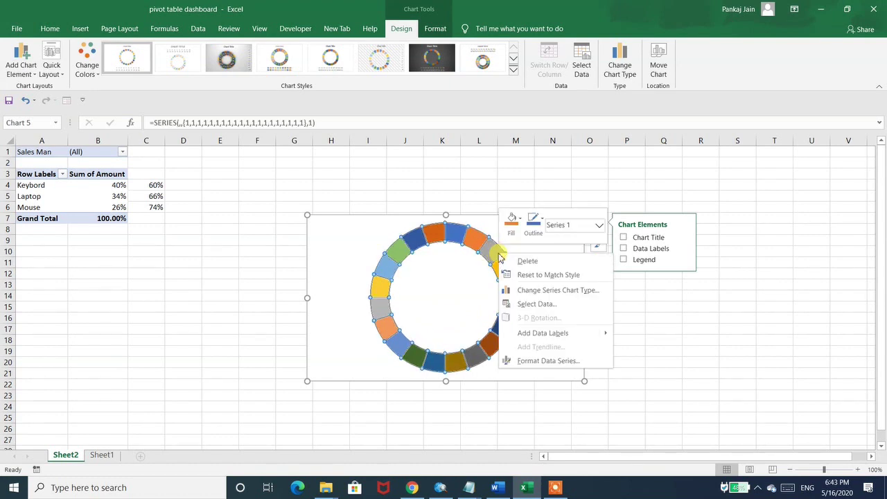
click(545, 360)
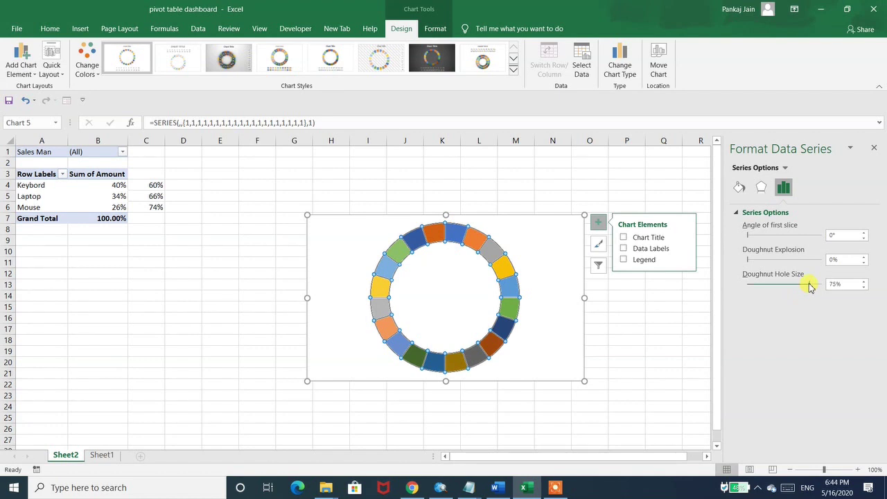
drag(810, 287, 803, 287)
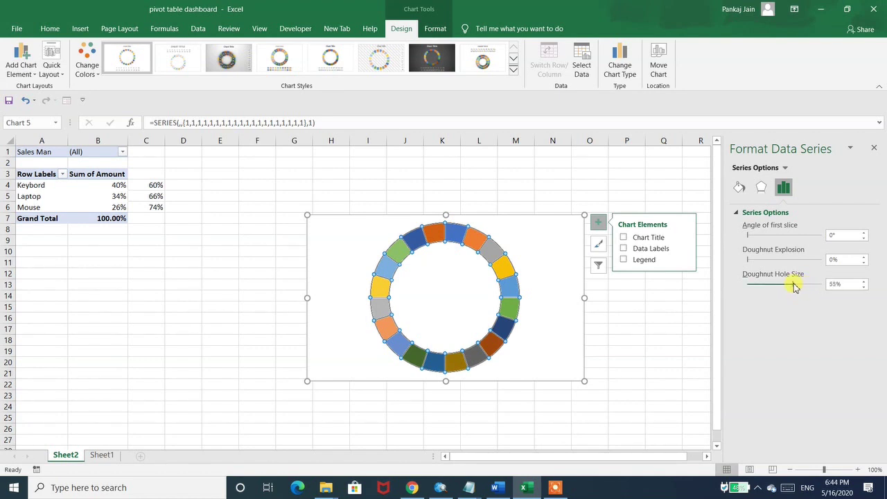
click(848, 285)
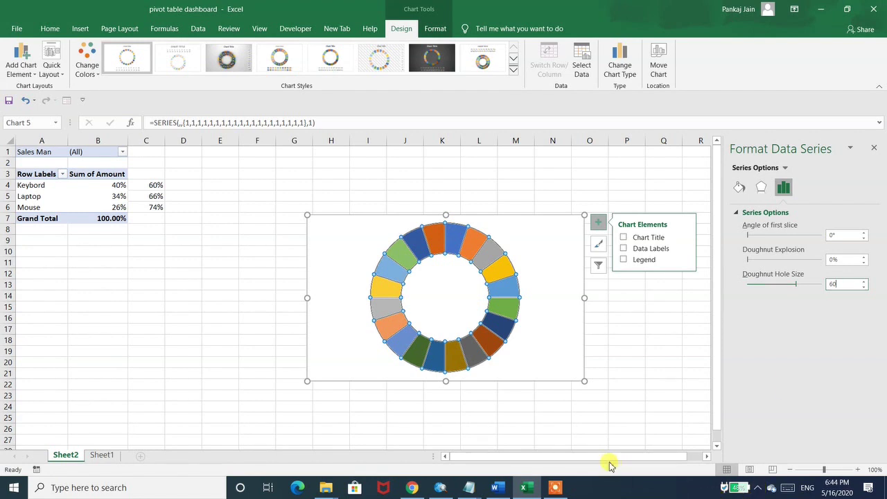
click(556, 485)
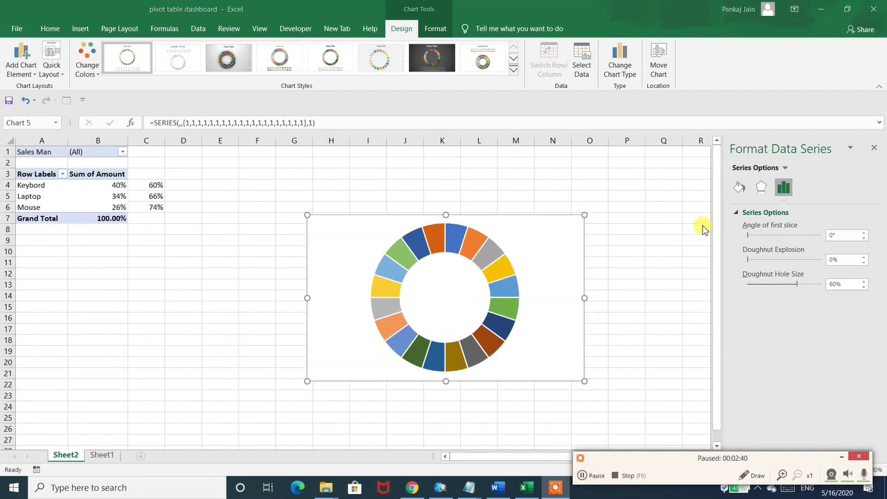
- Give all segments of the doughnut series a solid fill in a darker blue theme color
click(738, 189)
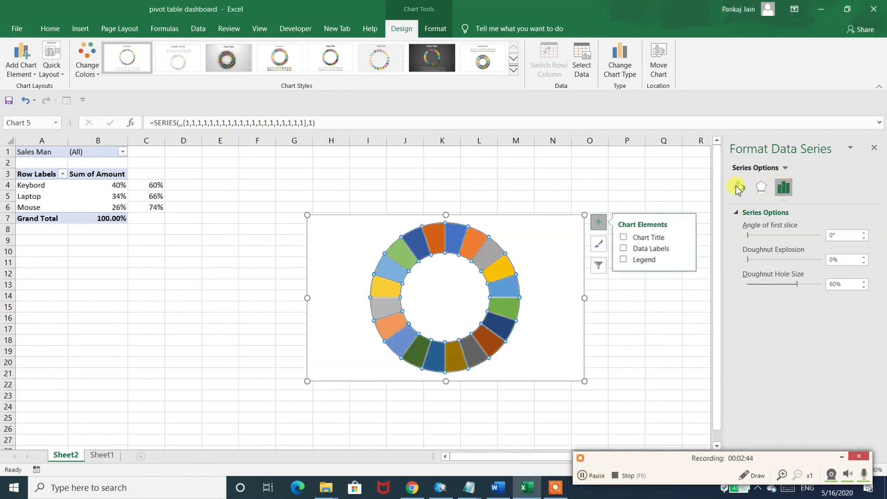
click(738, 188)
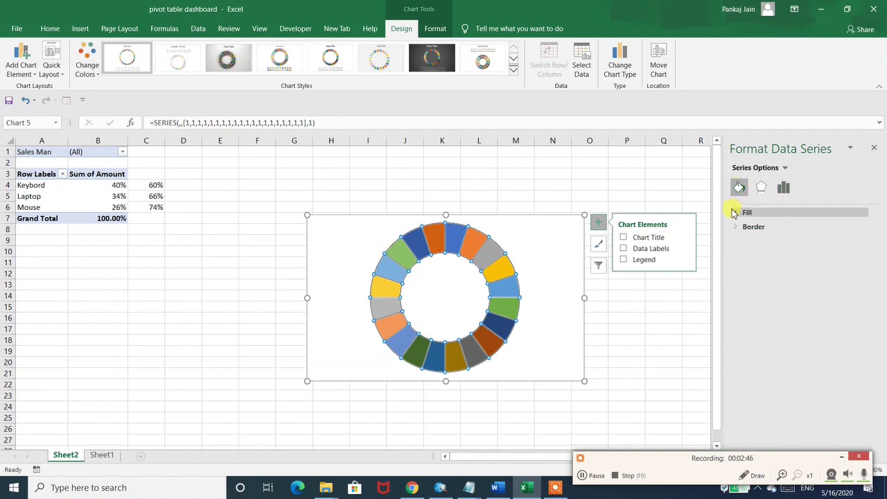
click(737, 213)
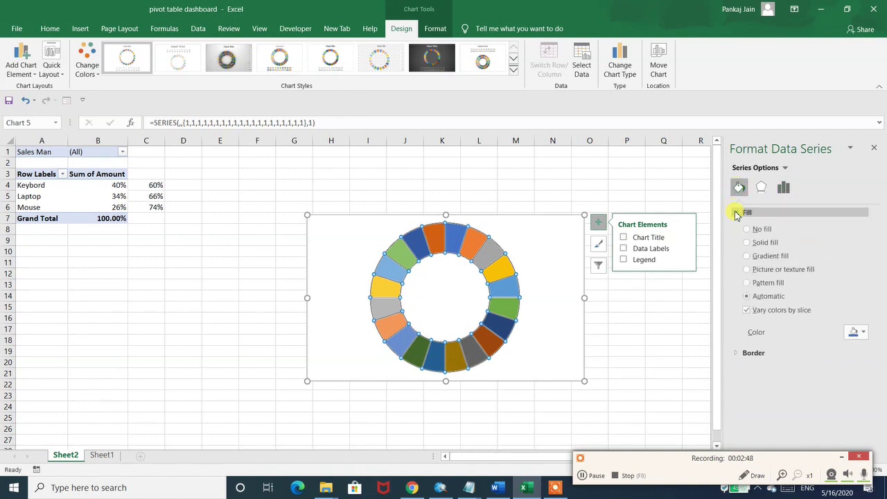
click(747, 243)
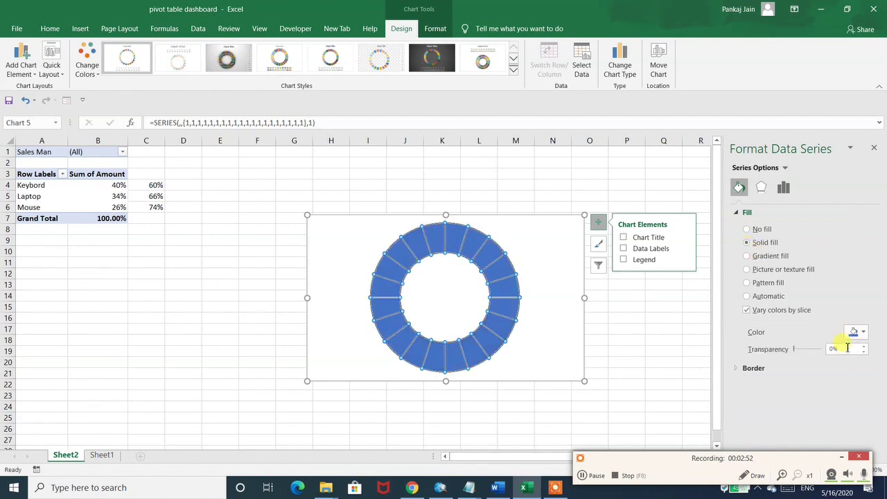
click(863, 334)
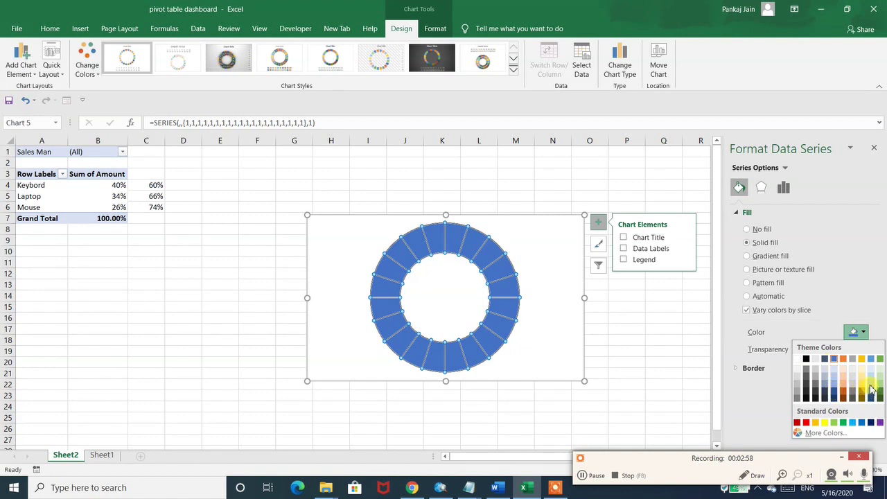
key(Escape)
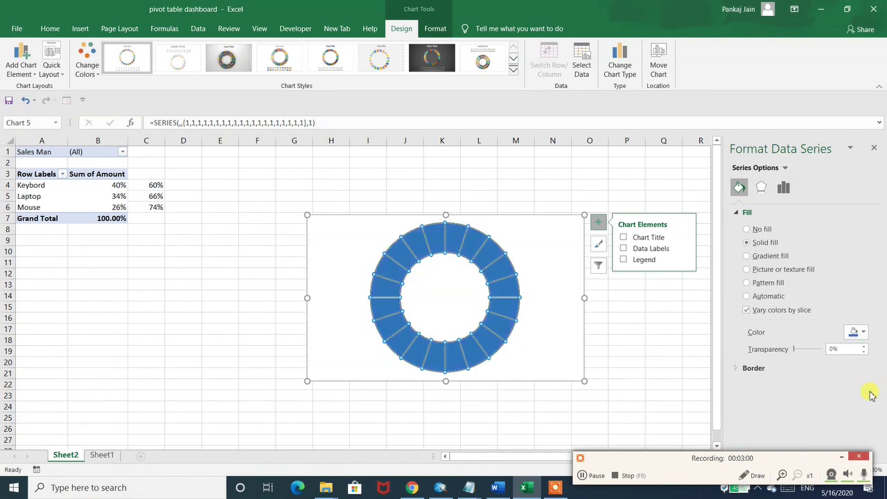
click(582, 476)
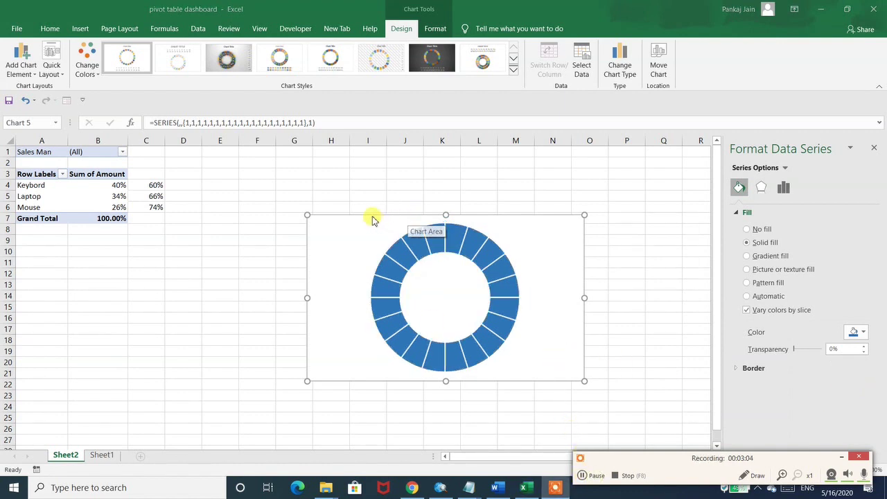
- Try to copy the doughnut chart and place the copy beneath the pivot table, and undo the added rings and chart moves
click(584, 257)
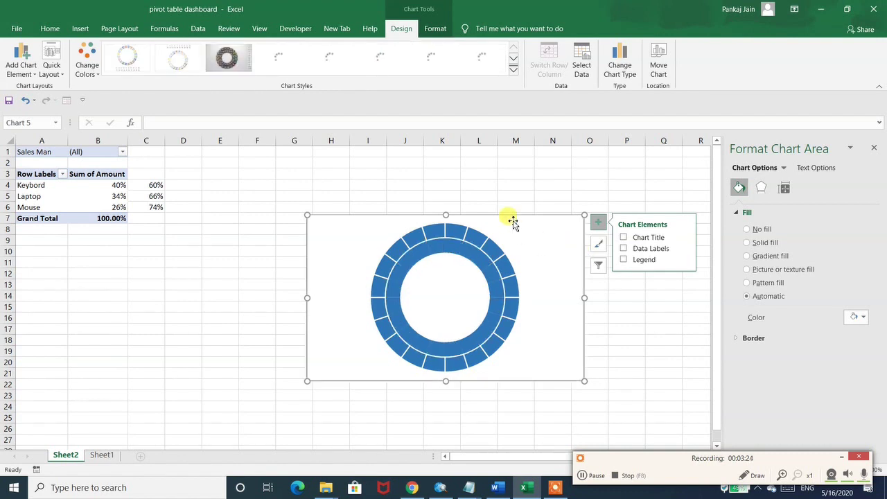
drag(510, 217, 305, 229)
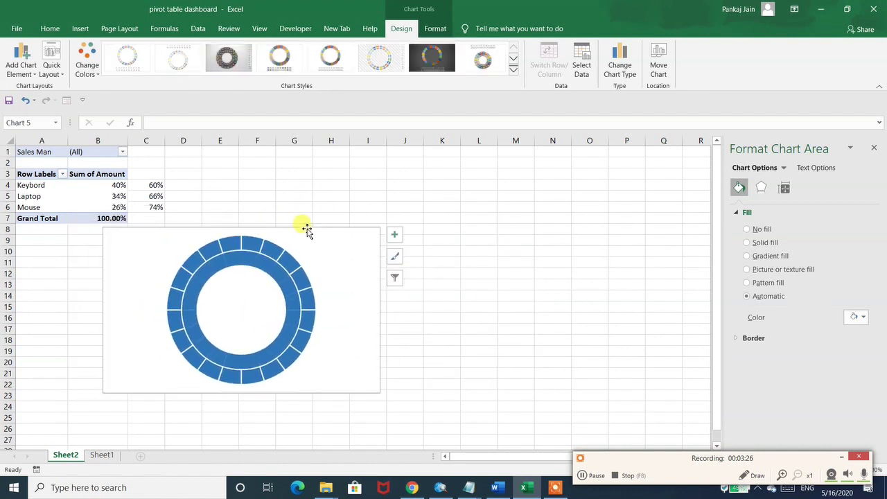
key(ctrl+z)
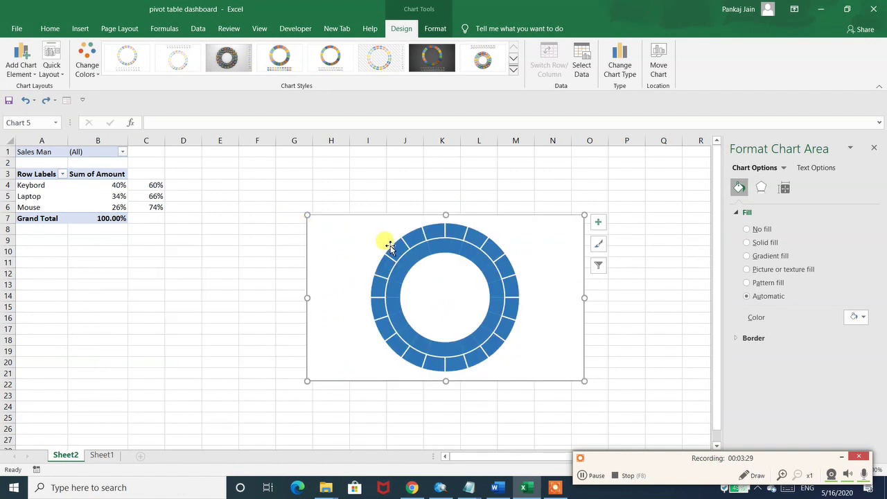
key(ctrl+z)
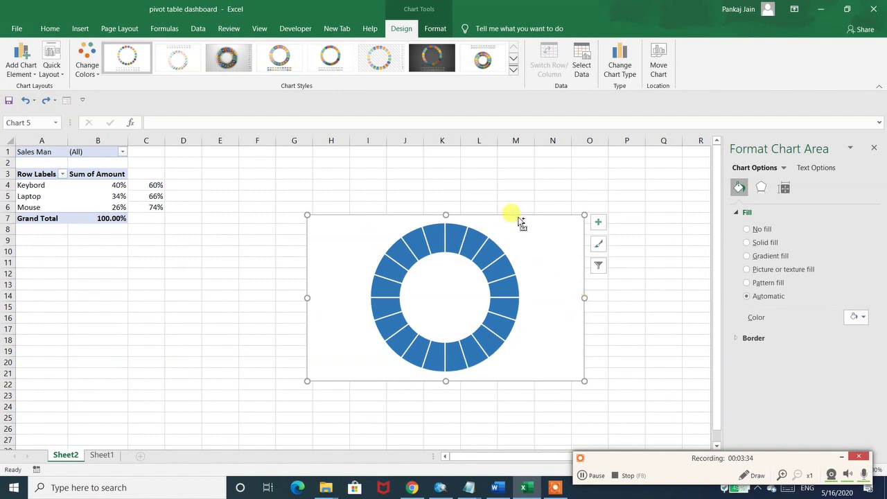
drag(514, 214, 287, 261)
click(266, 298)
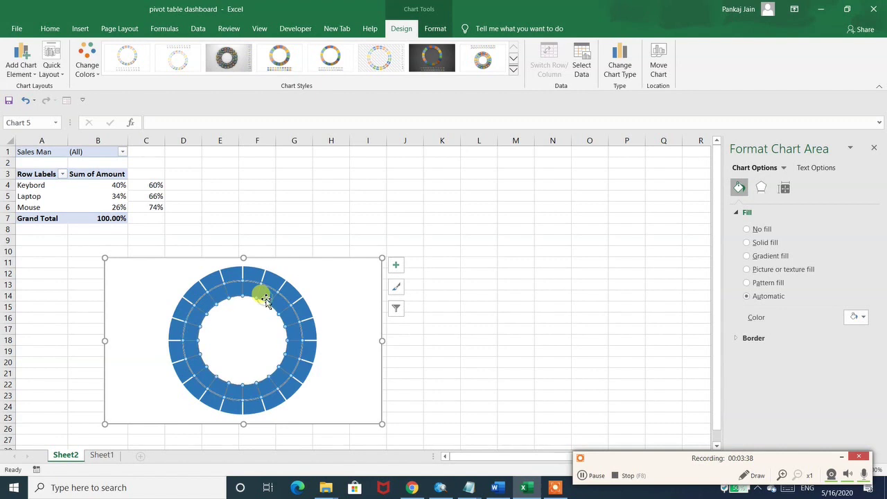
key(ctrl+z)
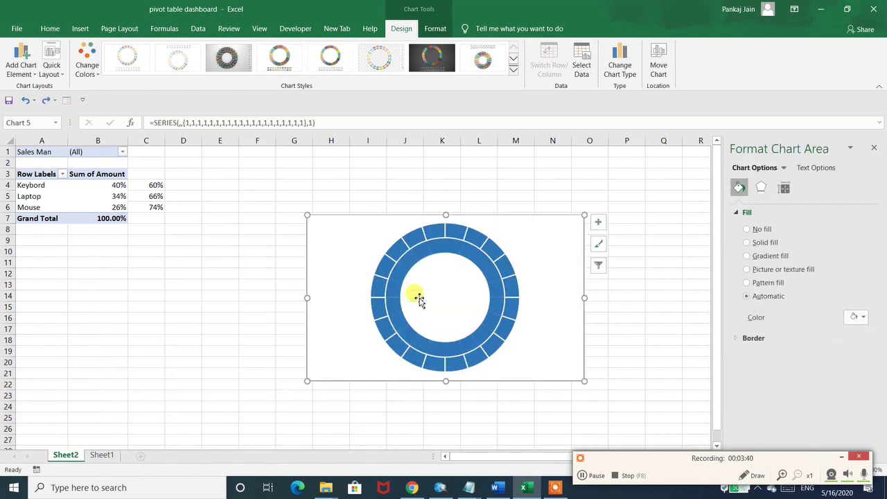
key(ctrl+z)
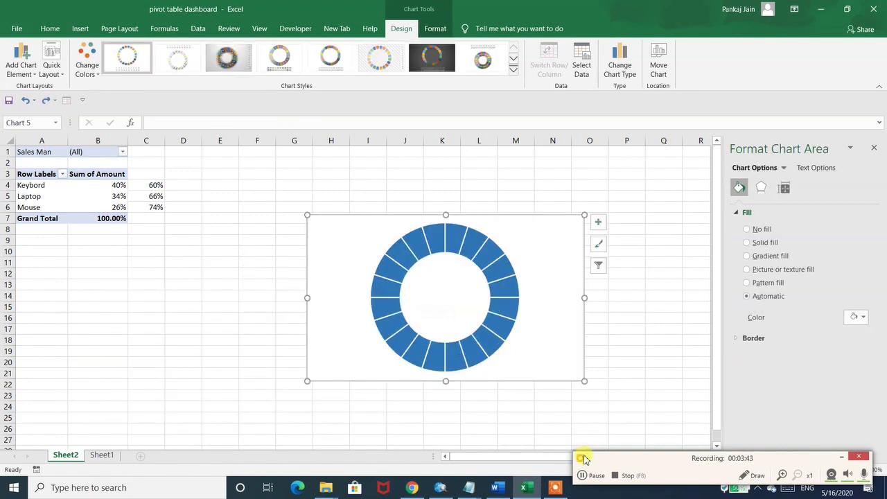
click(582, 475)
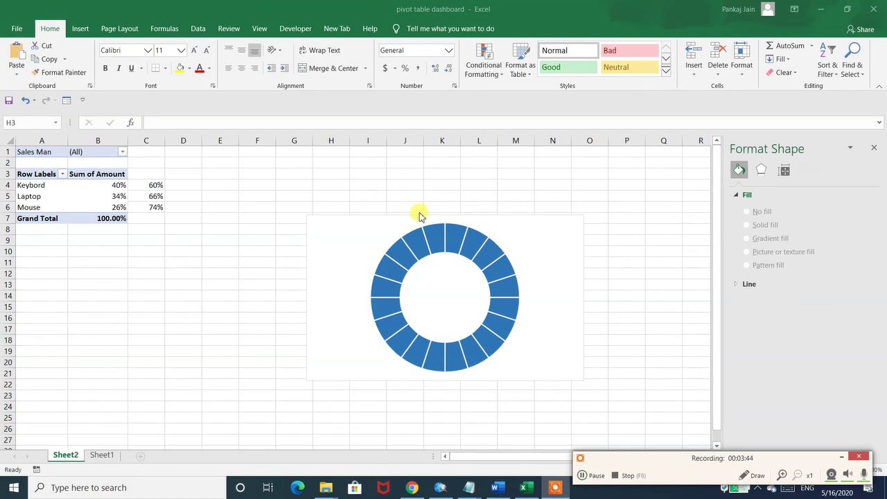
- Duplicate the doughnut chart and undo the shift of the plot area inside the copy
click(420, 214)
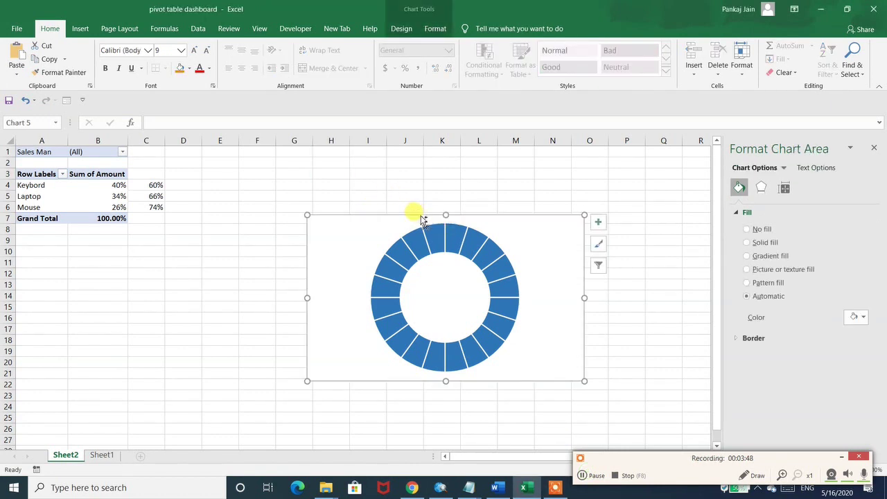
key(ctrl+d)
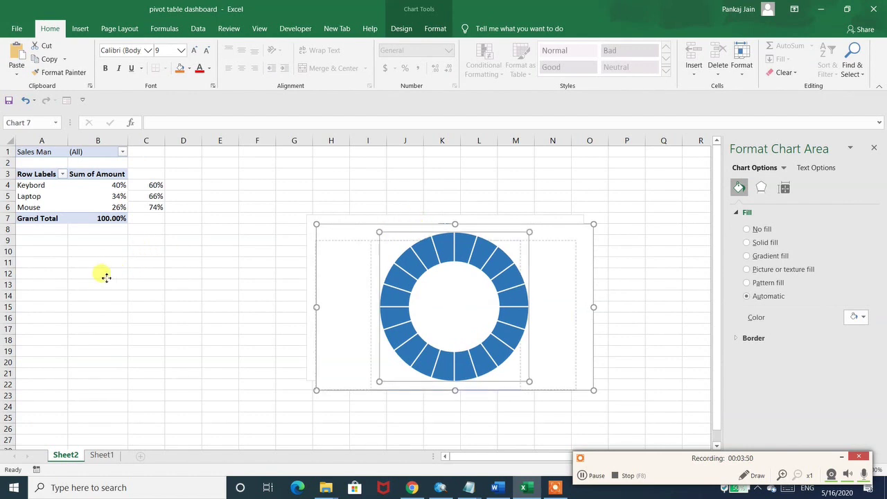
click(393, 249)
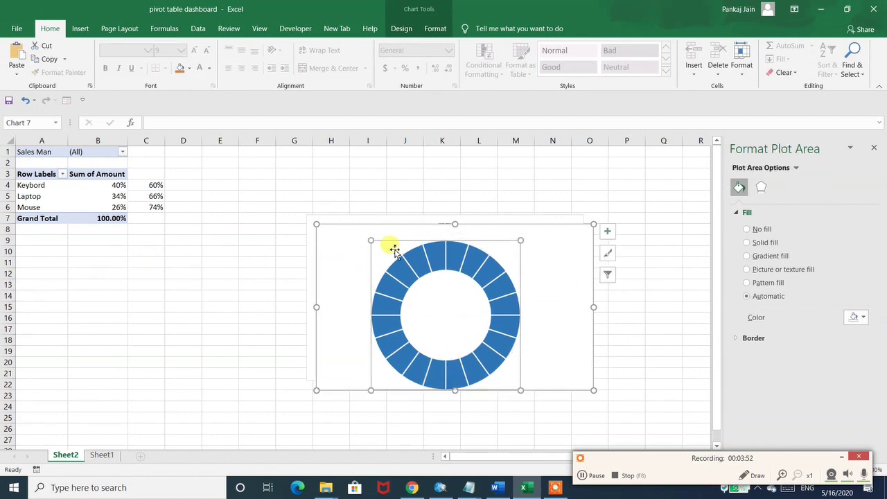
key(ctrl+z)
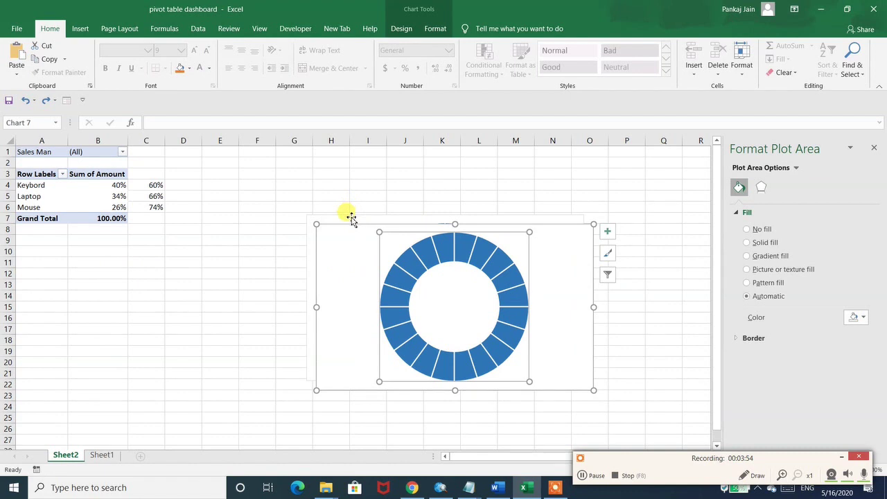
- Make another duplicate of the original doughnut chart and place it beneath the pivot table, around columns A to H
key(ctrl+z)
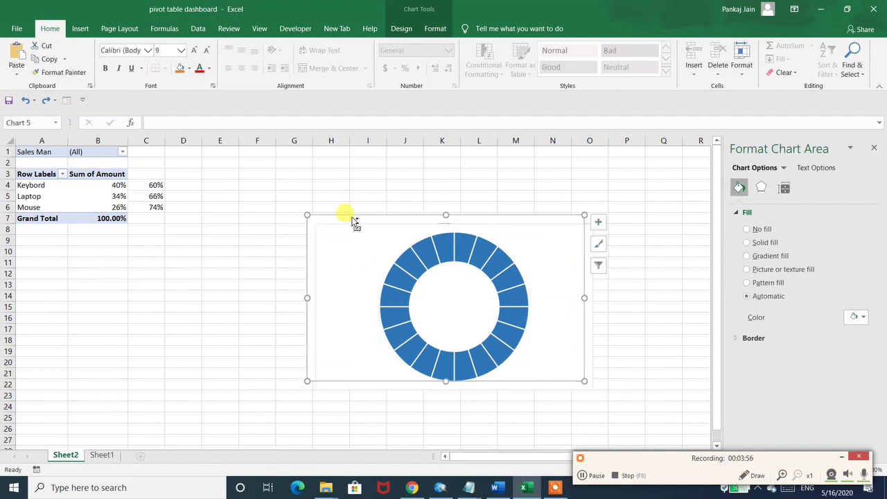
key(ctrl+d)
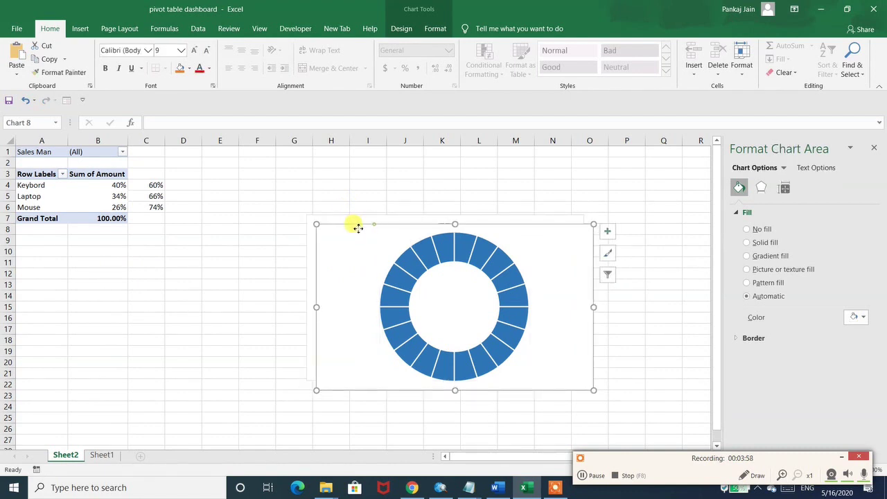
drag(357, 229, 95, 248)
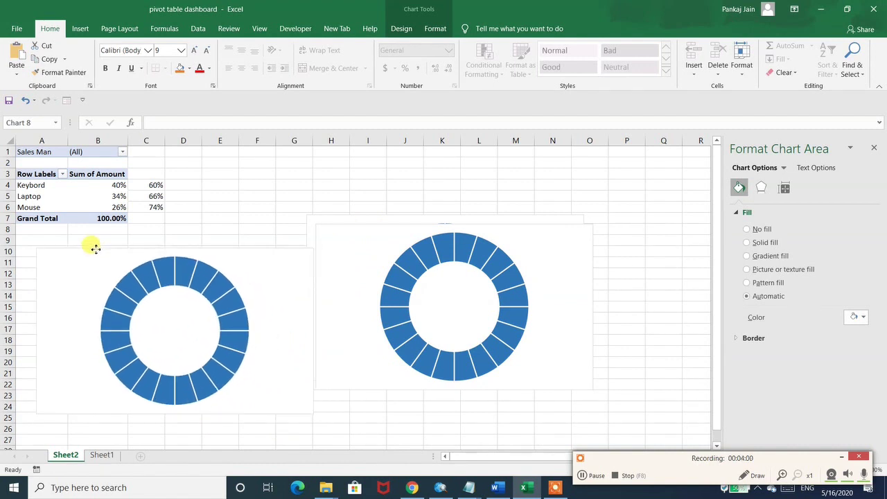
- Shrink the doughnut chart copy beneath the pivot table and move it beside the table, over columns E to H
drag(313, 247, 182, 291)
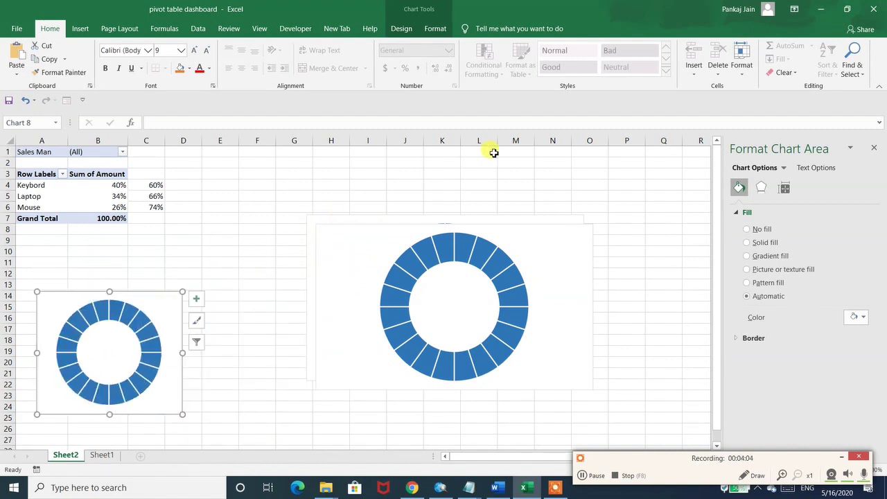
click(874, 151)
drag(166, 311, 342, 173)
- Shrink the front large doughnut chart and place it beside the first chart over columns I to M, matching that chart's height
click(548, 227)
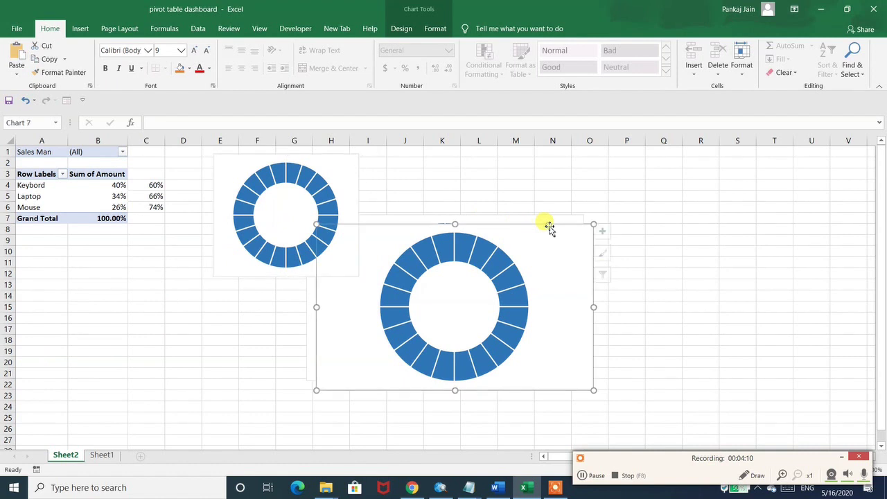
drag(592, 225, 444, 290)
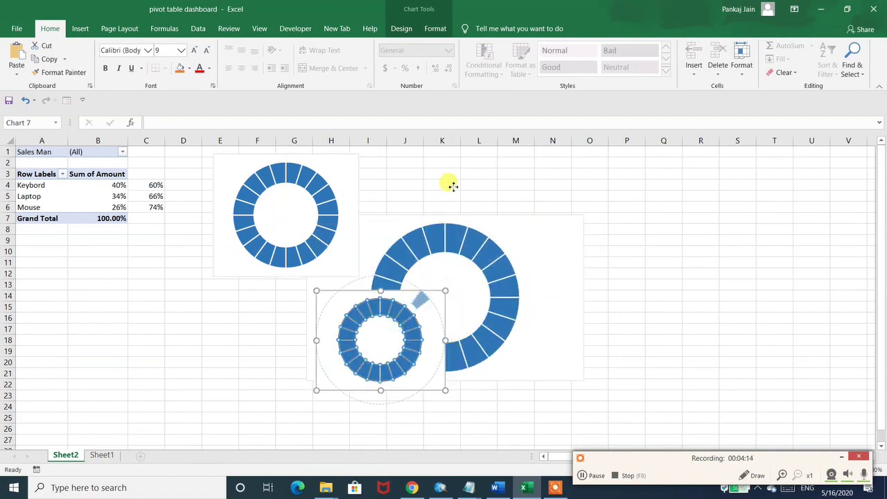
click(381, 316)
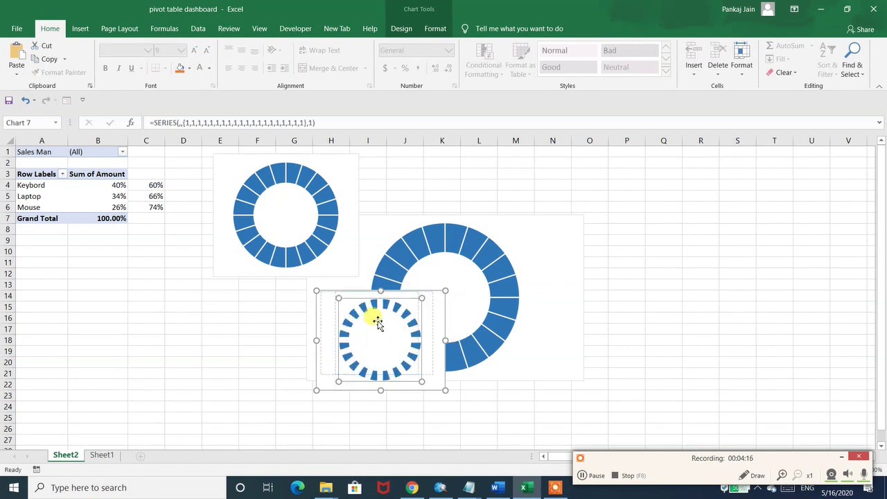
drag(377, 323, 378, 324)
key(ctrl+z)
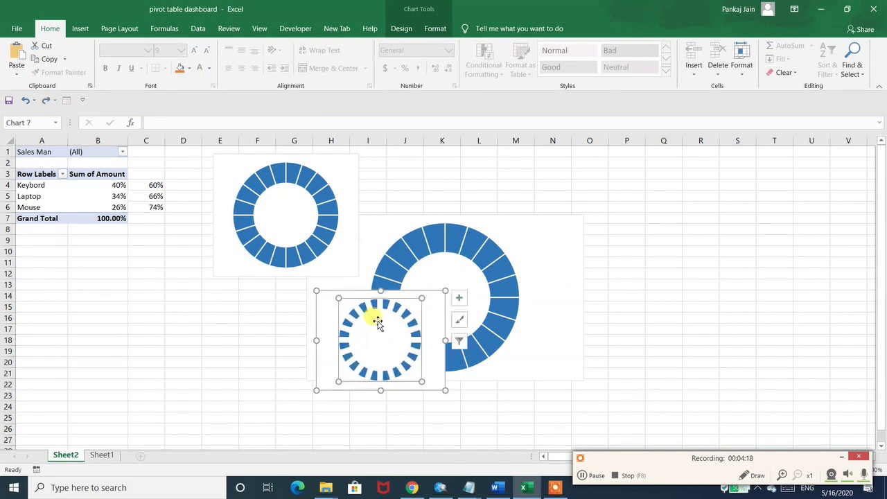
click(377, 319)
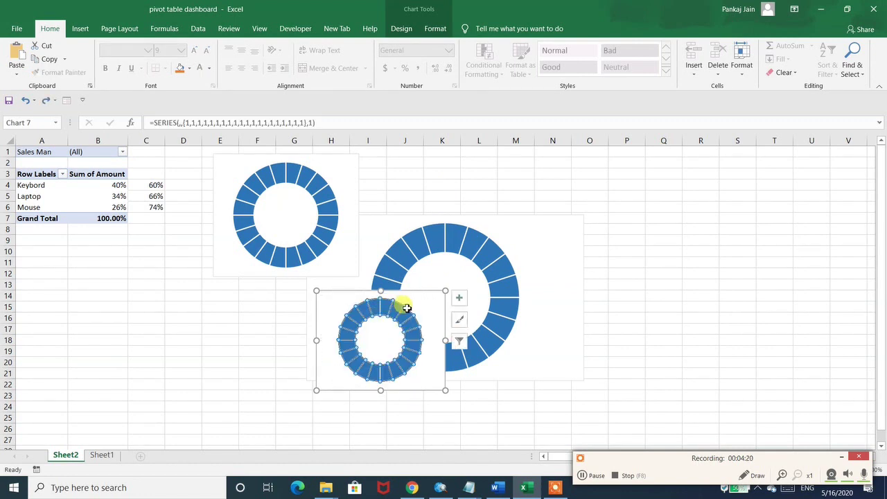
drag(428, 297, 463, 160)
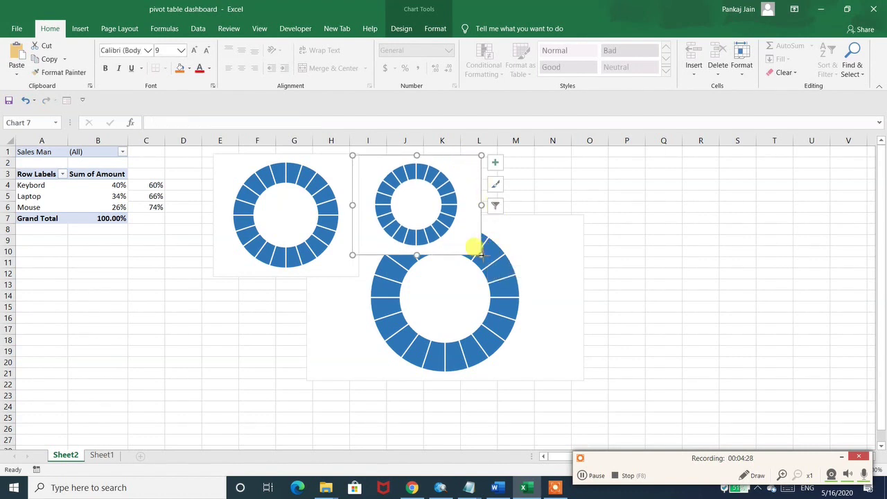
drag(482, 254, 529, 277)
- Move the remaining large doughnut chart beside the second one, starting at column N, and shrink it to the same height
click(567, 269)
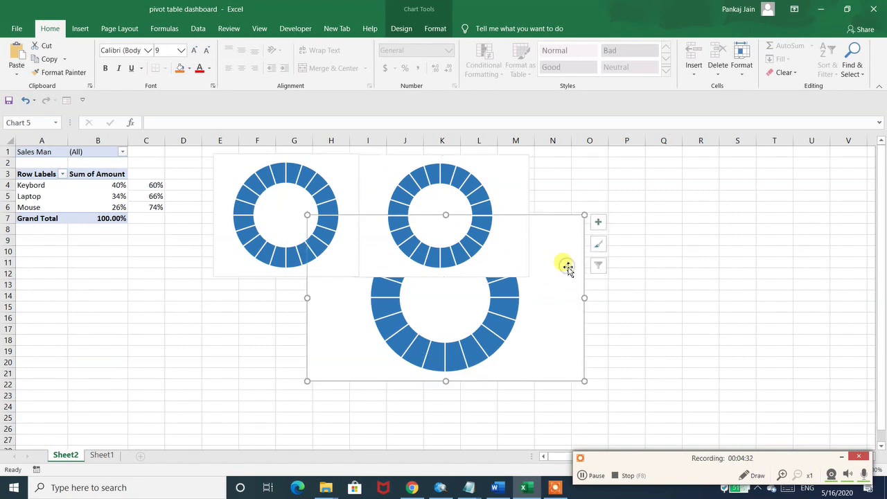
drag(564, 233, 787, 172)
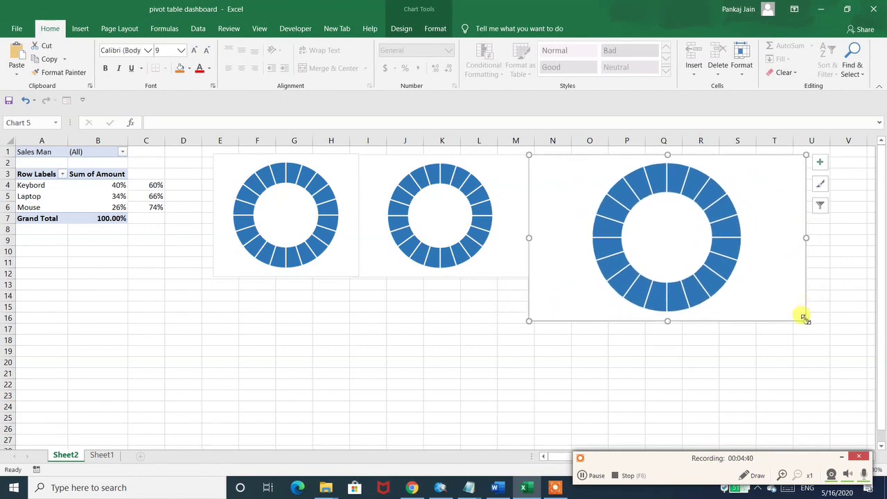
drag(805, 320, 743, 276)
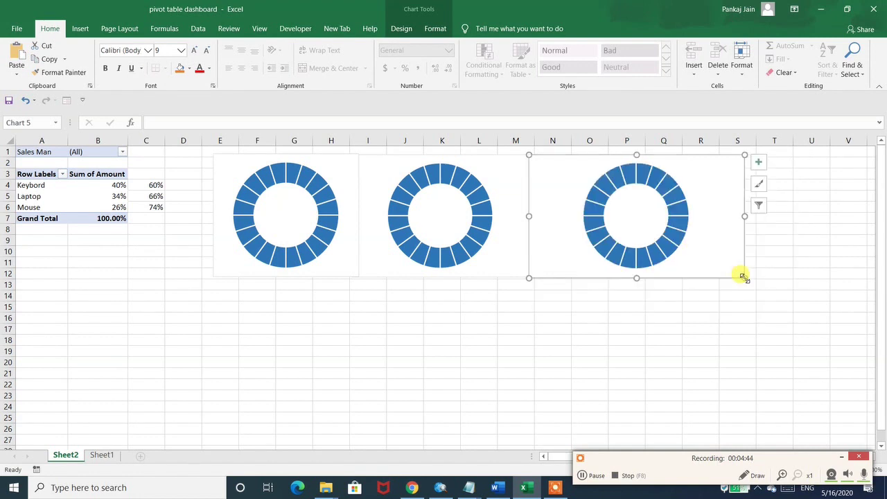
- Nudge the third doughnut chart leftward over the second chart's empty margin so the rings sit closer together
key(Left)
key(Left)
key(Left)
key(Left)
key(Left)
key(Left)
key(Left)
key(Left)
key(Left)
key(Left)
key(Left)
key(Left)
key(Left)
key(Left)
key(Left)
key(Left)
key(Left)
key(Left)
key(Left)
key(Left)
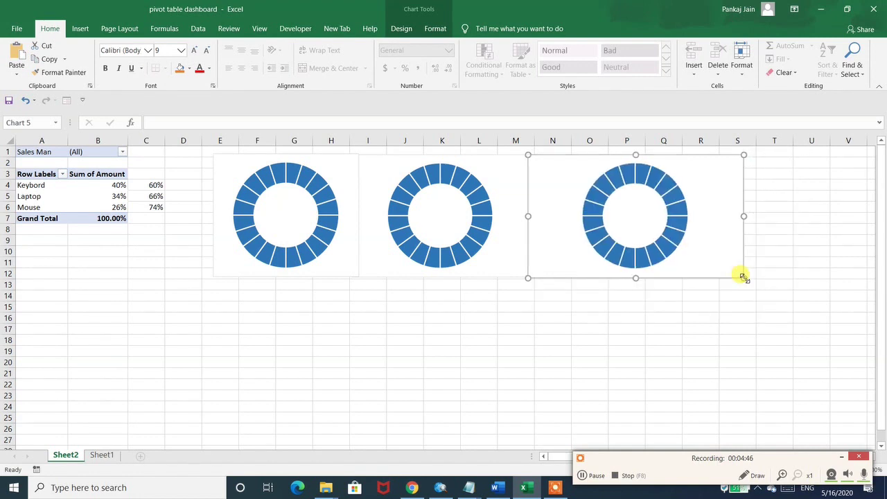
key(Right)
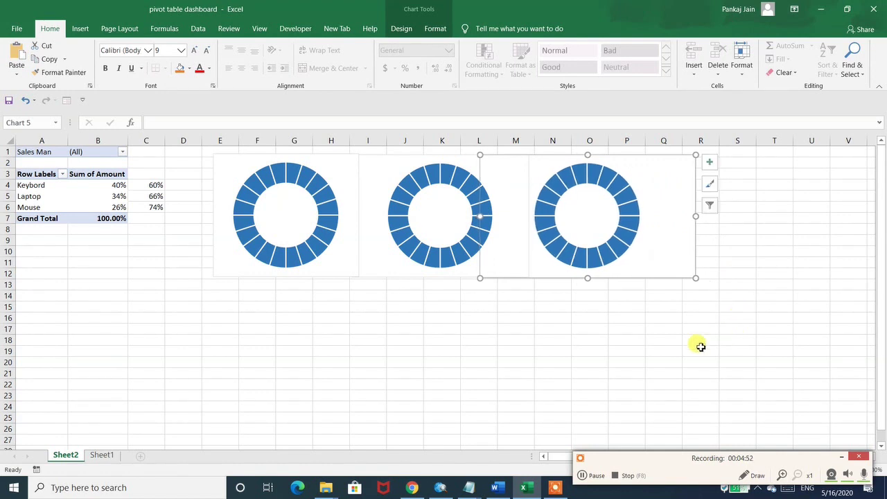
click(593, 475)
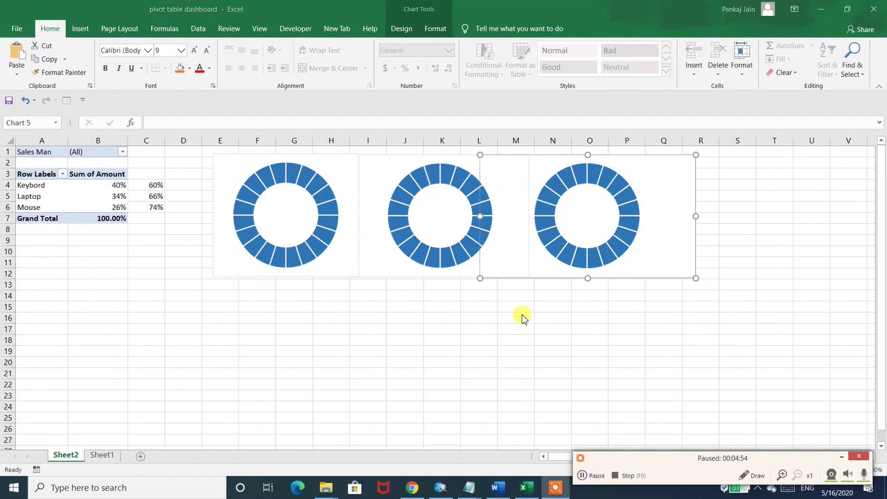
click(459, 210)
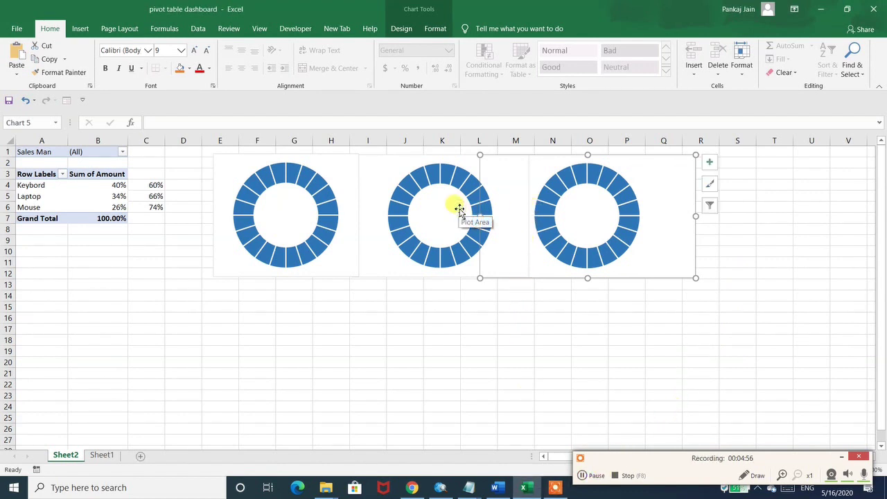
click(459, 208)
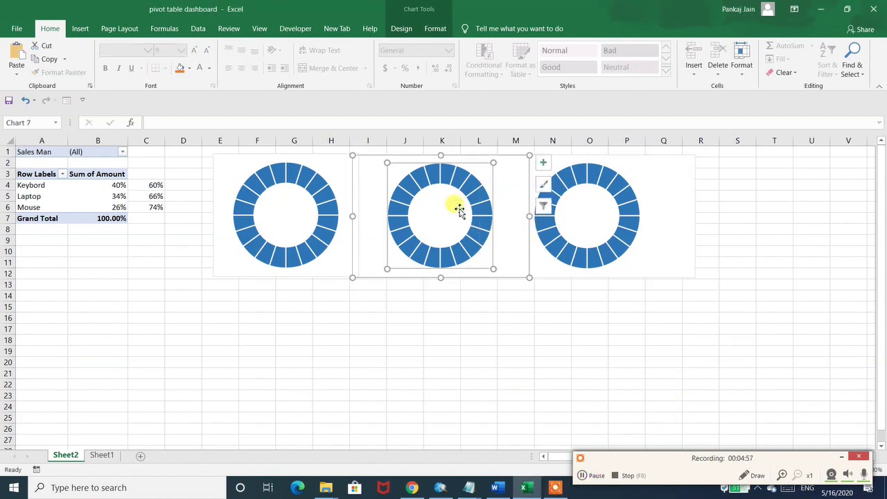
click(249, 303)
- Select all three doughnut charts, distribute them horizontally and align their middles
click(242, 208)
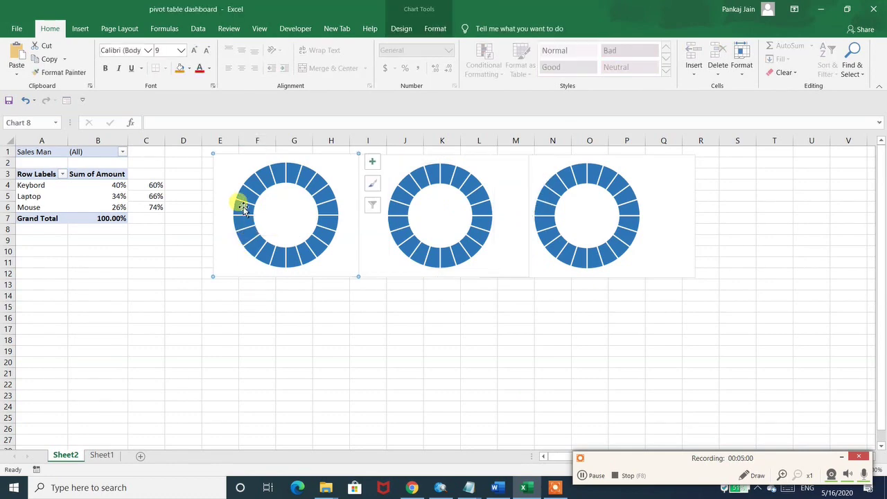
ctrl+click(410, 193)
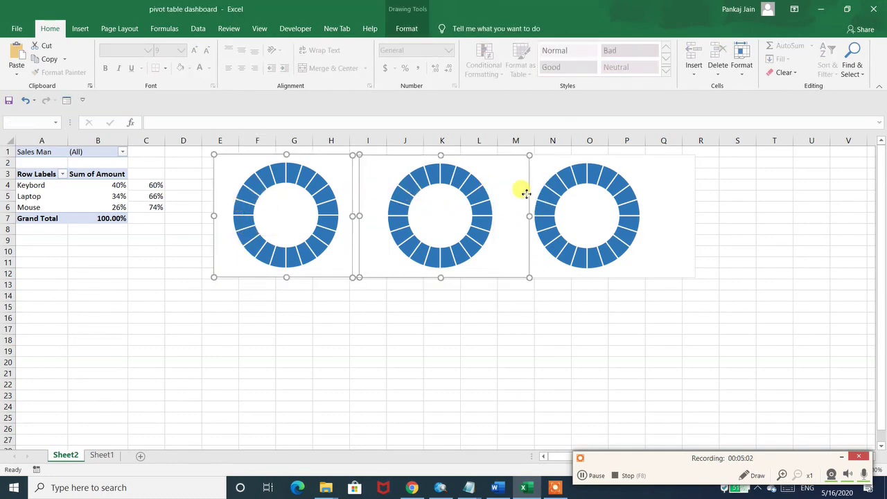
ctrl+click(546, 169)
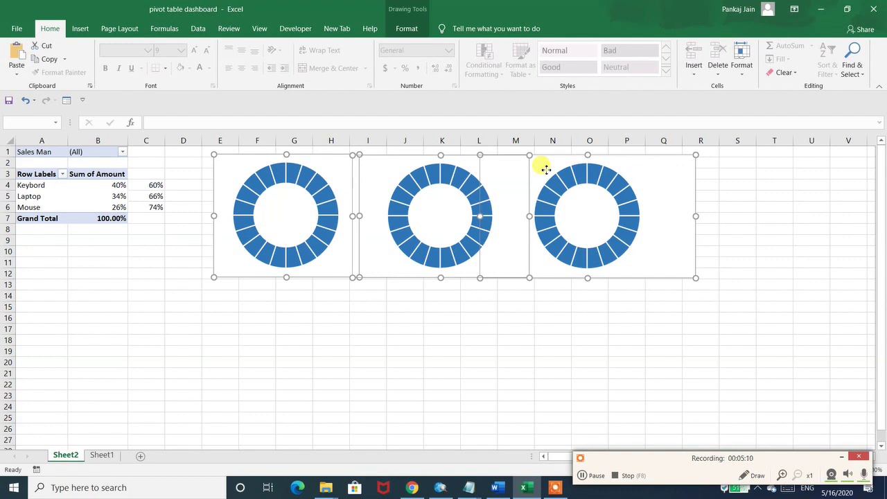
click(405, 28)
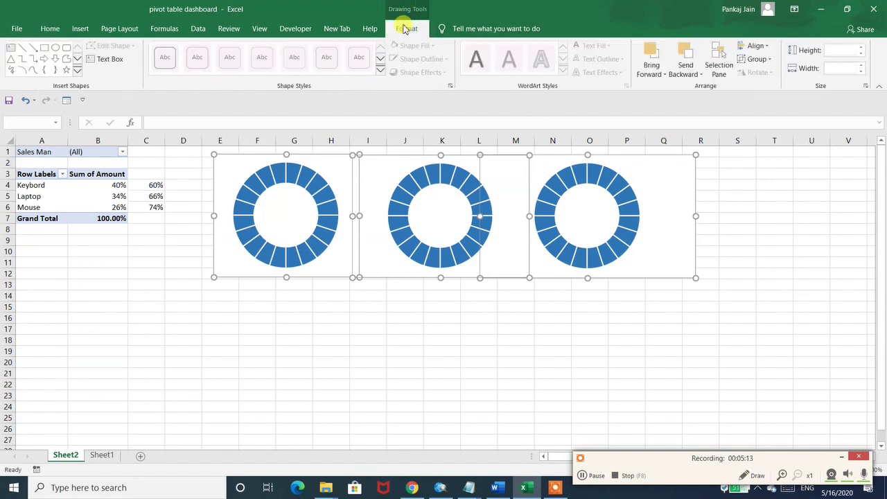
click(766, 50)
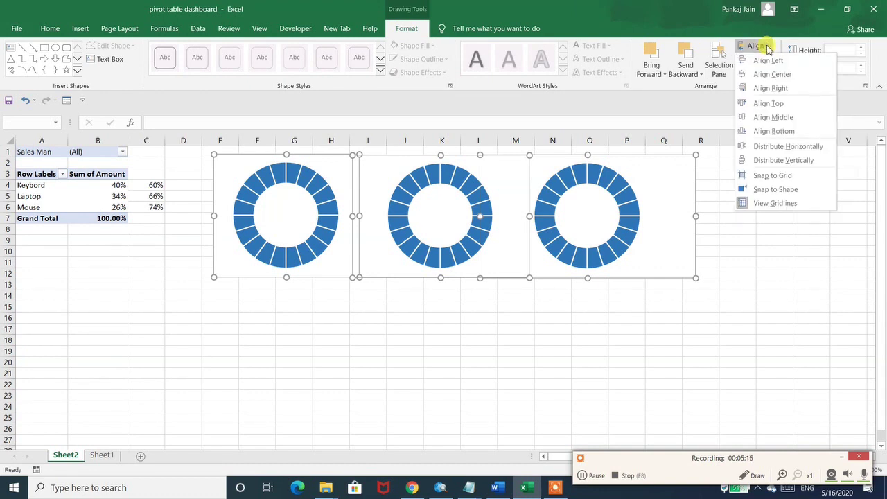
click(776, 148)
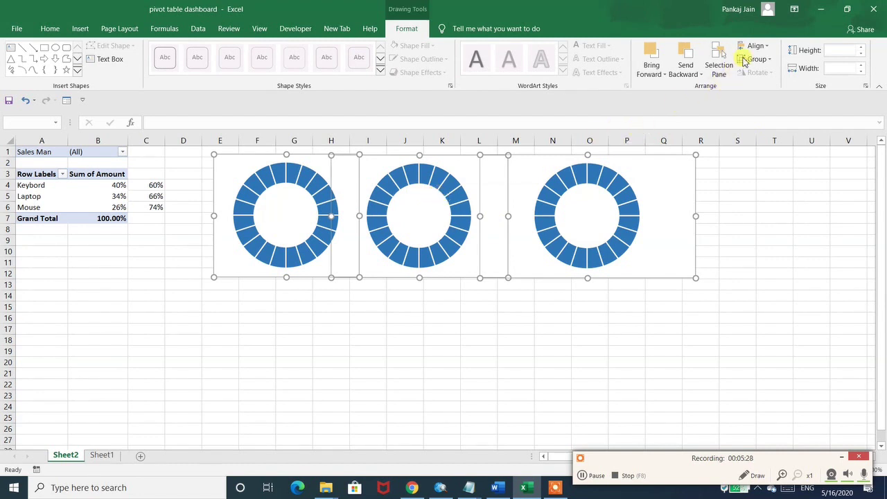
click(767, 46)
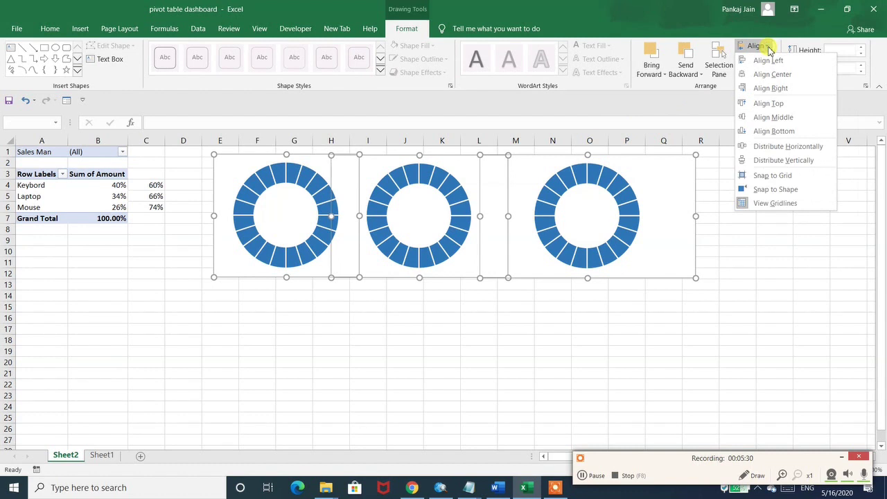
click(772, 119)
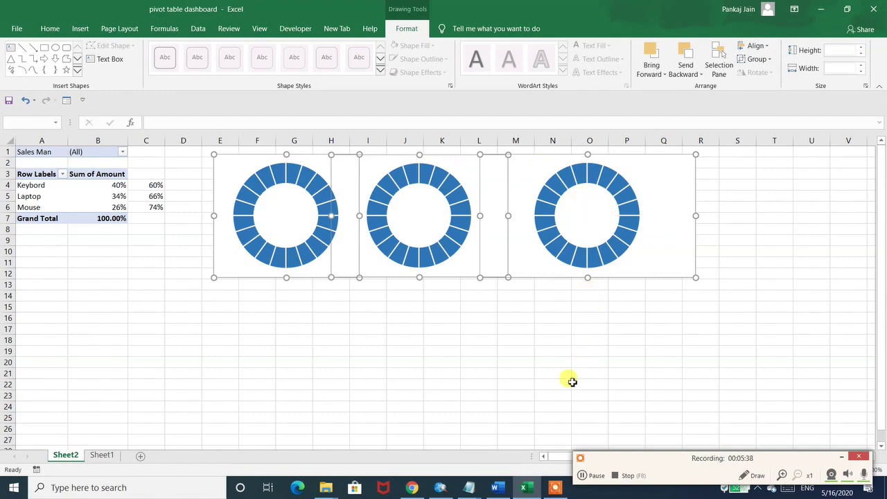
click(300, 353)
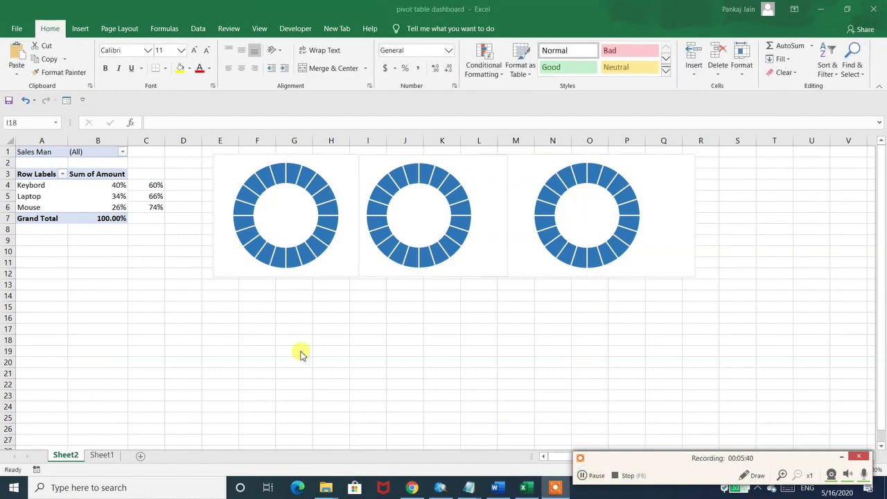
- Add a new data series to the first doughnut chart, taking its name from the Keybord cell A4
click(275, 199)
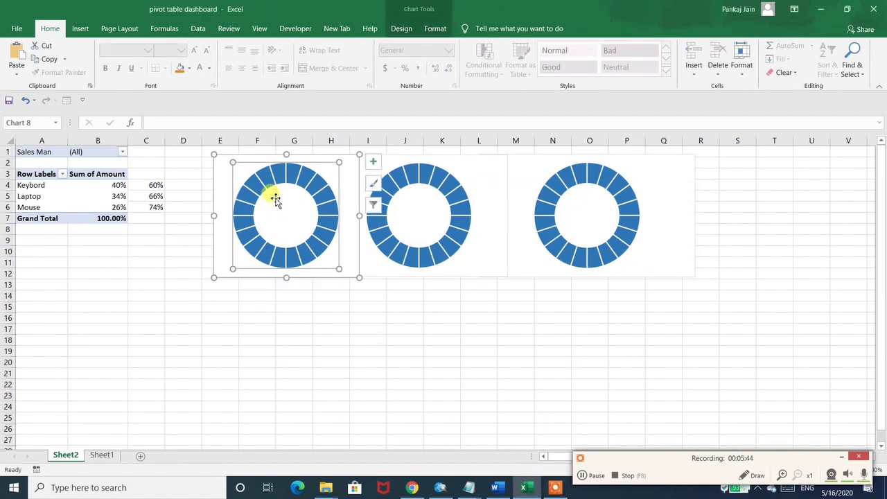
right_click(275, 200)
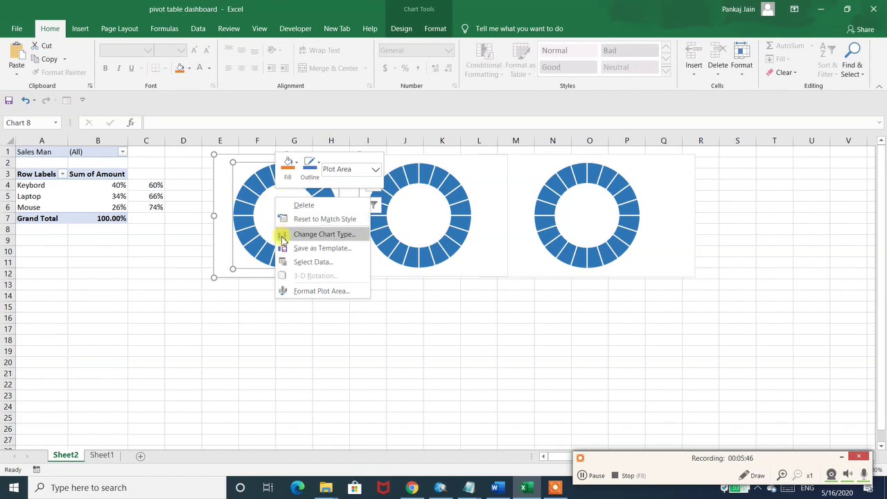
click(310, 262)
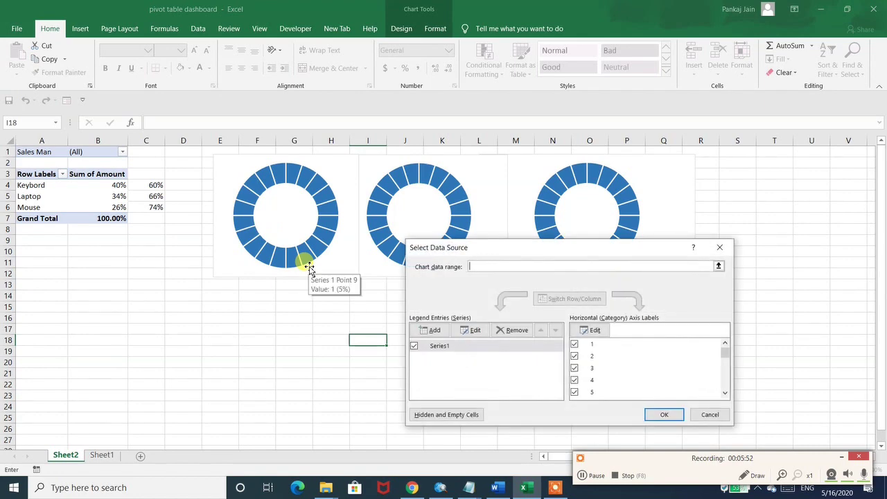
click(428, 329)
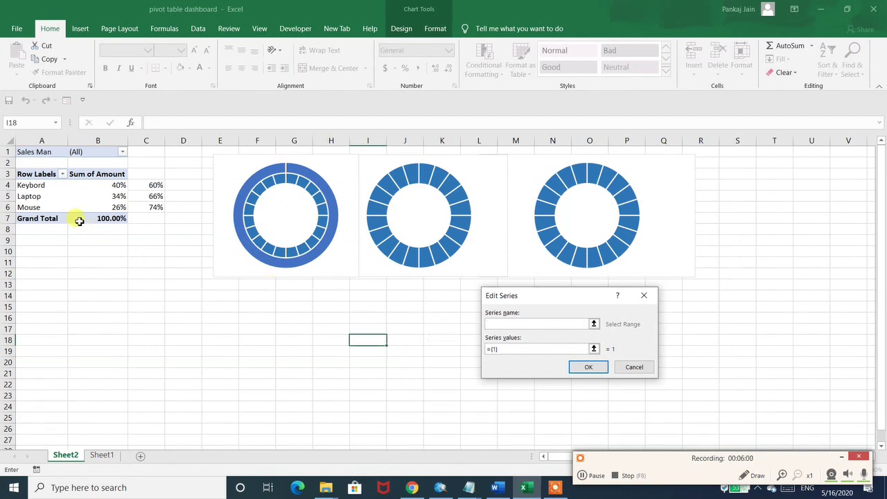
click(34, 185)
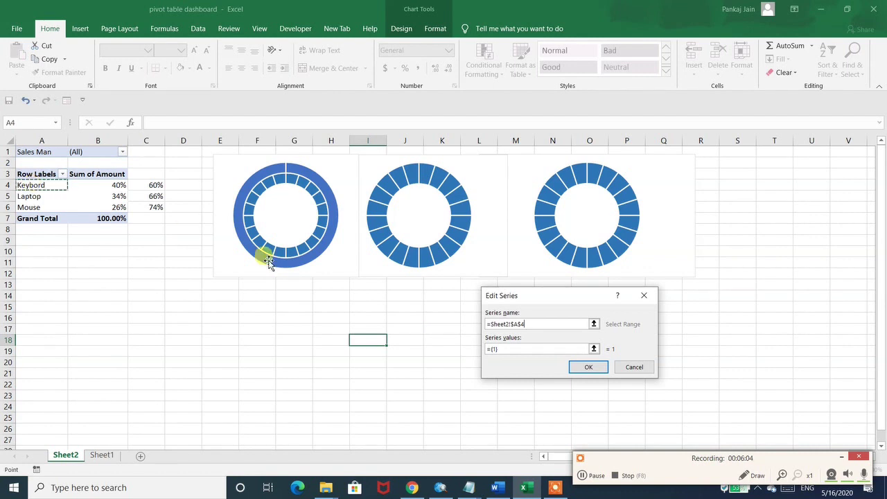
- Try to set the Keybord series values to cells B4:C4 of Sheet2, appended to the default {1}
click(510, 352)
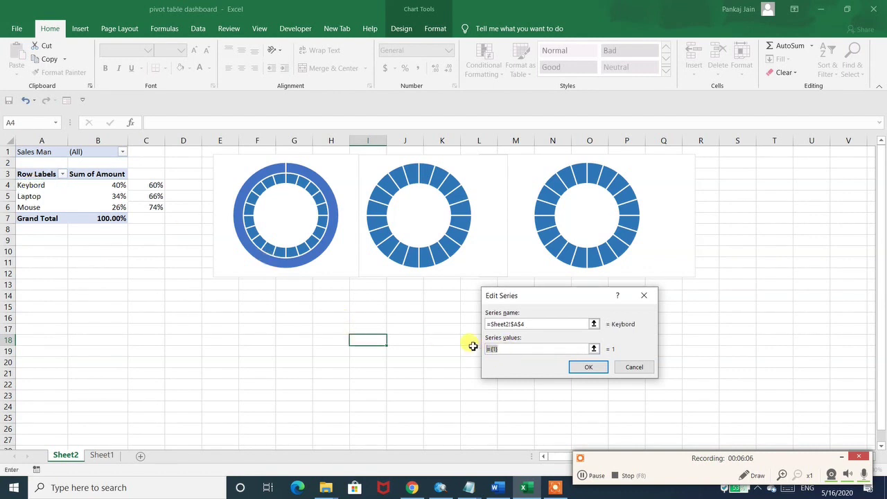
text(+)
click(118, 185)
drag(118, 185, 155, 185)
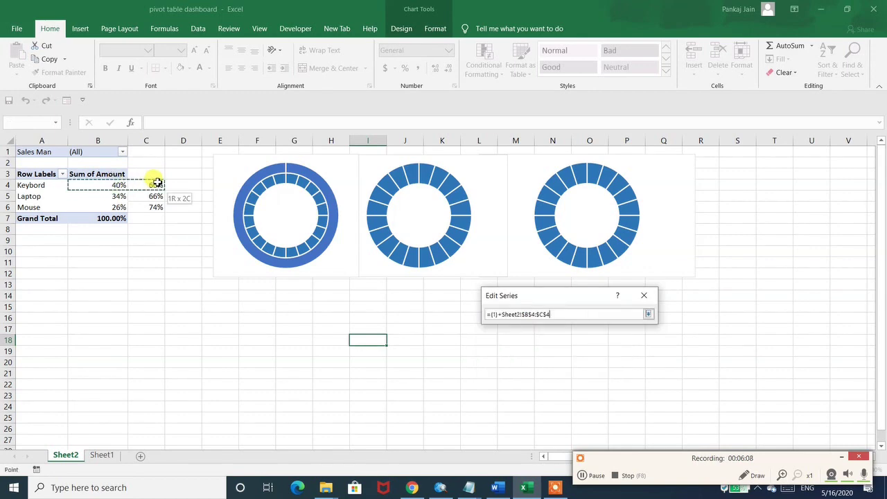
key(Return)
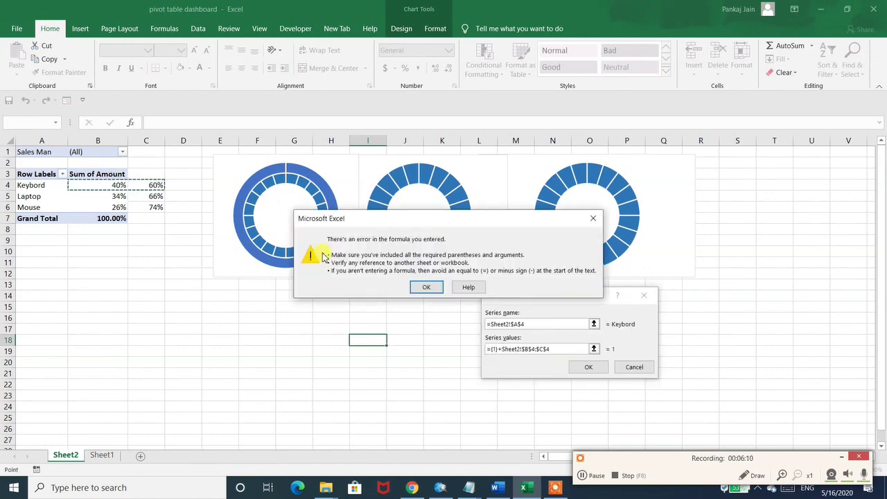
click(426, 288)
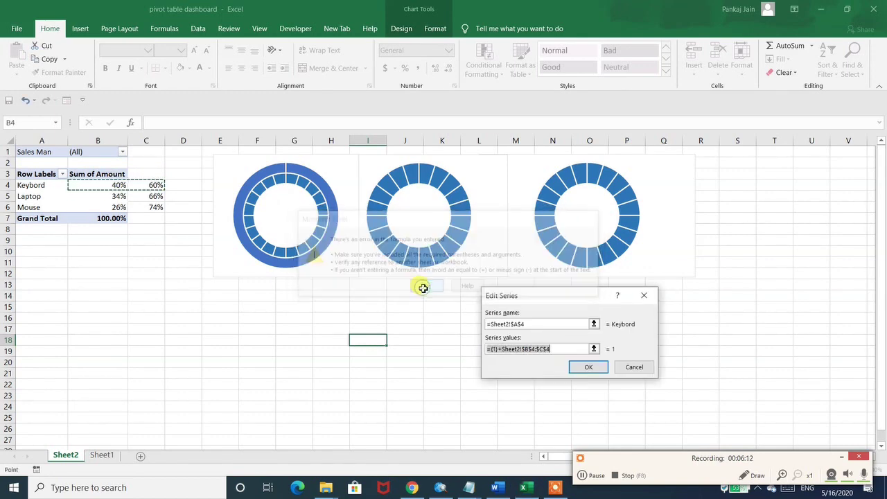
click(581, 367)
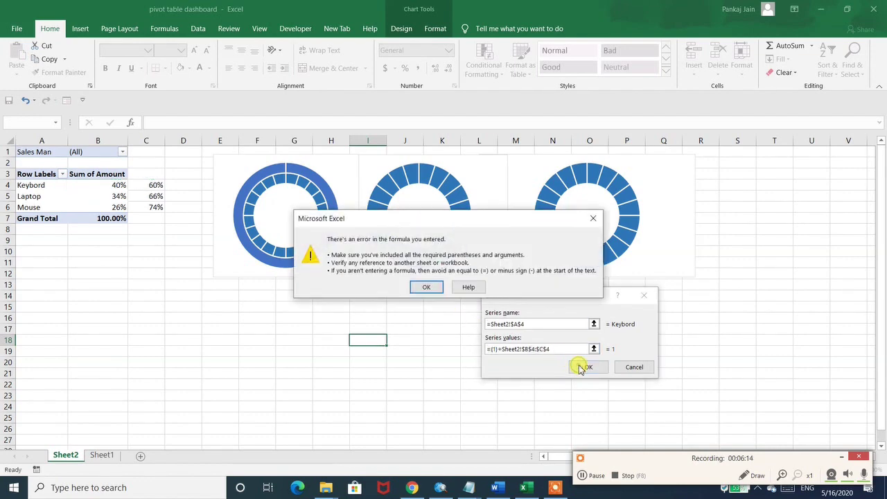
click(586, 476)
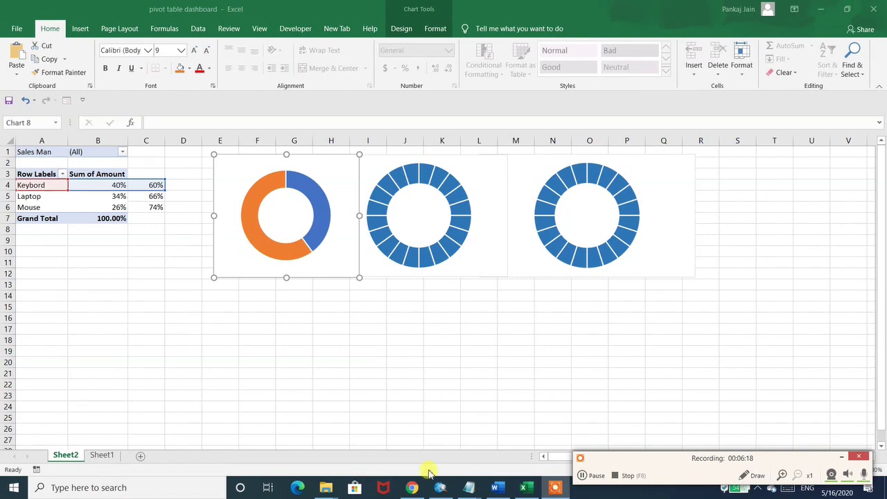
- Switch to Chrome, watch the YouTube dashboard tutorial's section on doughnut slice fill transparency, pause it, and return to Excel
click(414, 488)
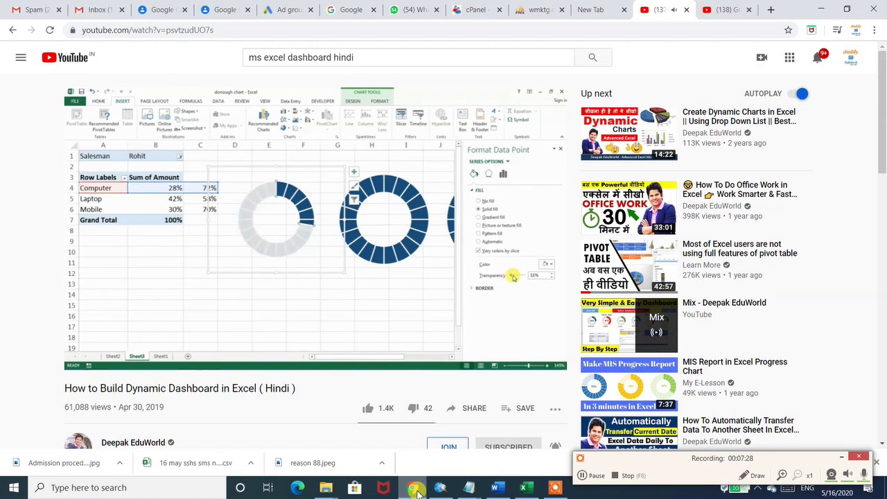
key(space)
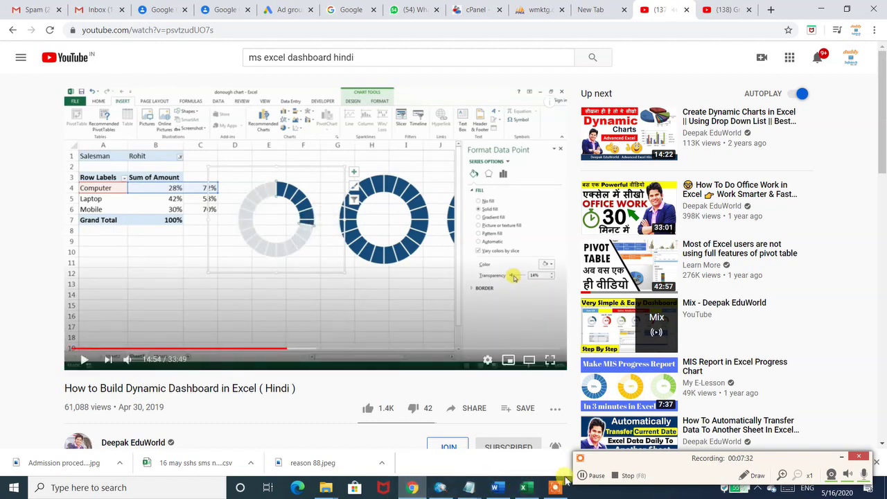
mouse_move(556, 487)
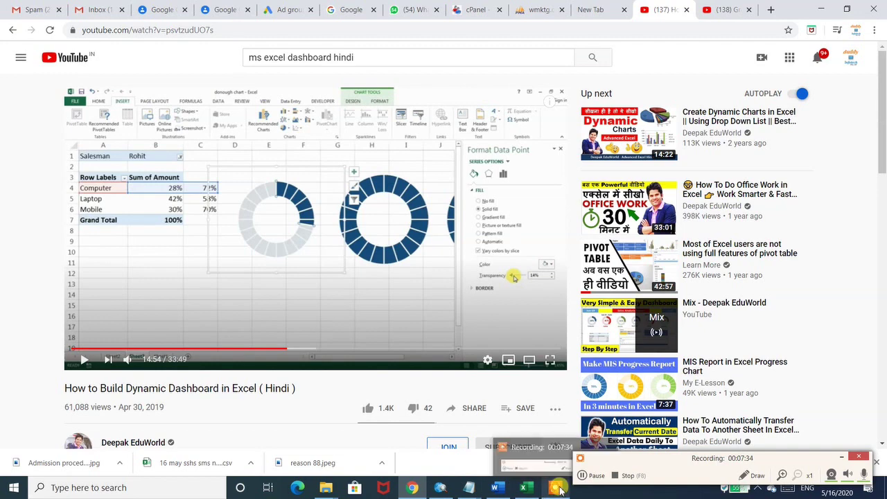
click(524, 488)
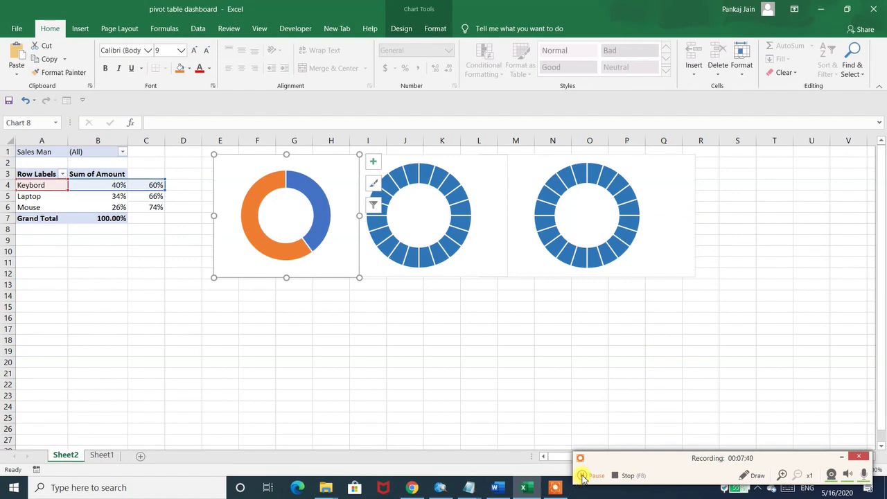
click(582, 477)
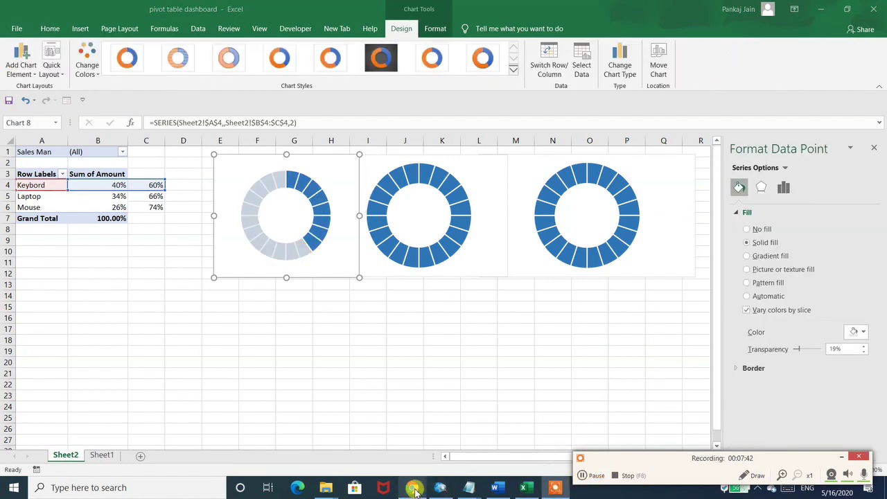
- Switch to Chrome, continue the tutorial through the section on recolouring the second doughnut chart, pause it, and return to Excel
click(414, 490)
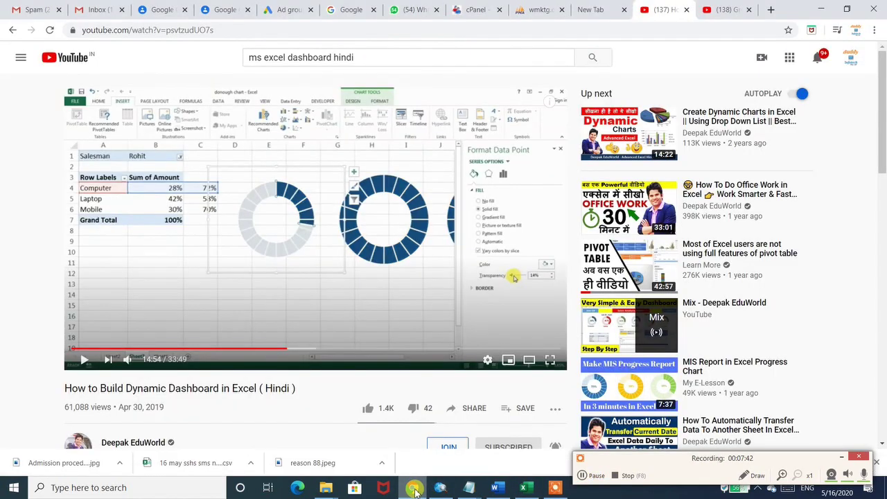
key(space)
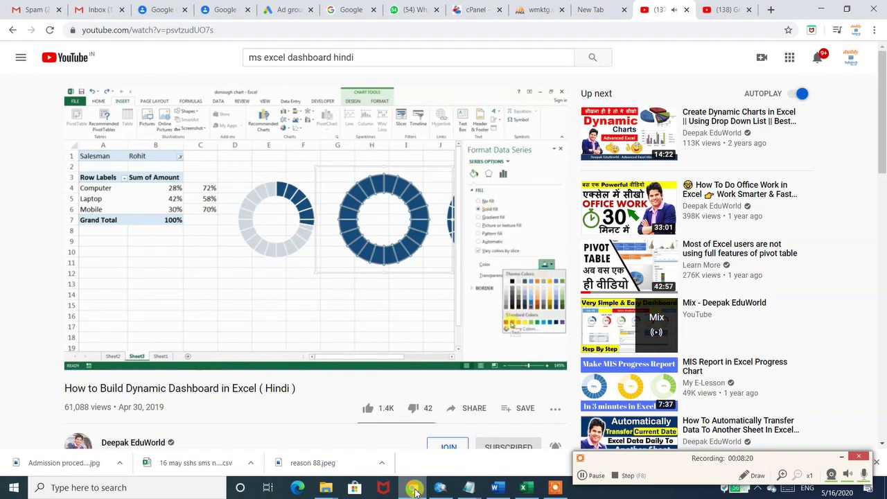
key(space)
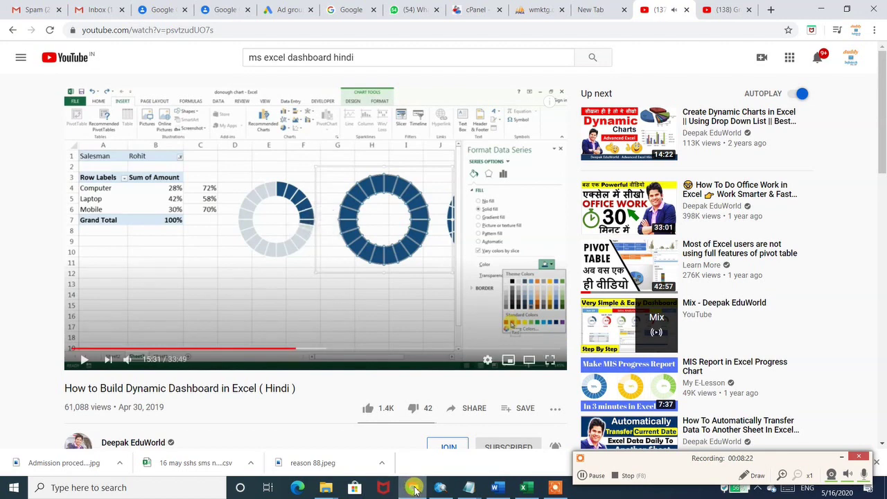
mouse_move(529, 489)
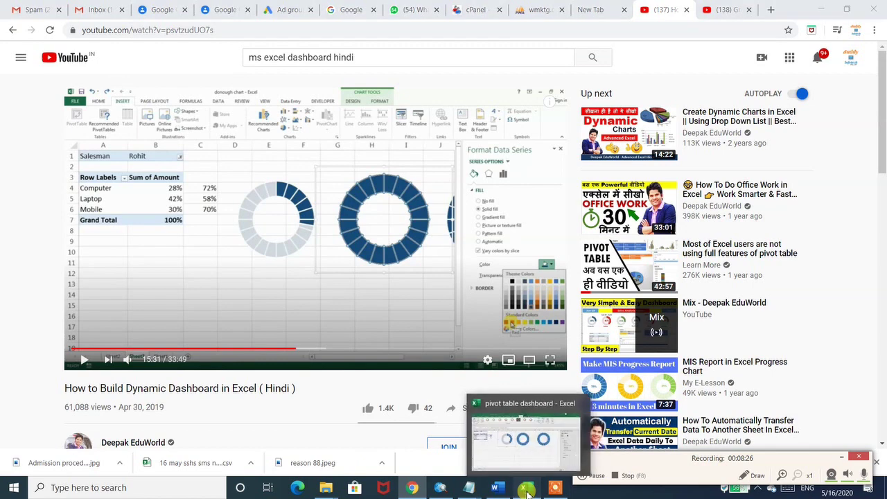
click(527, 490)
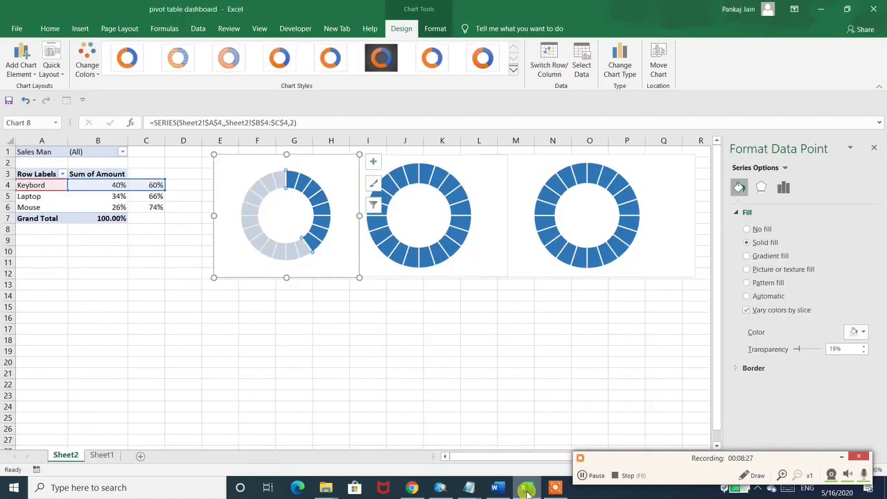
click(594, 477)
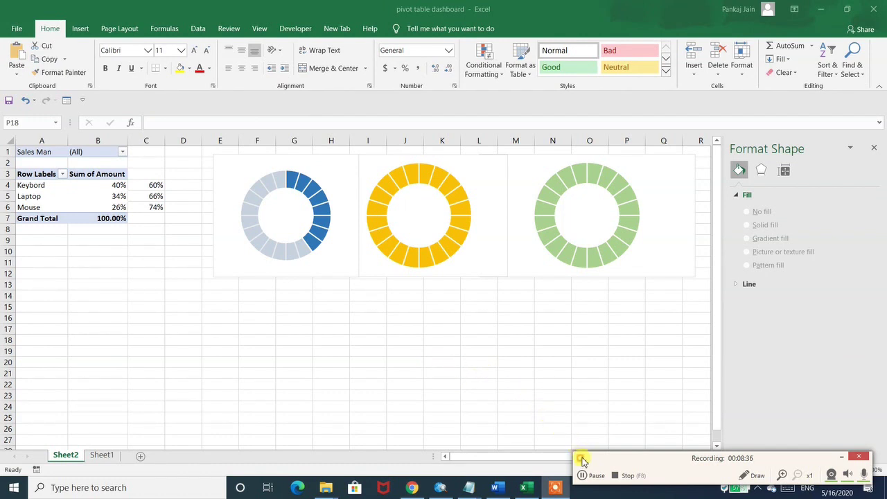
click(584, 477)
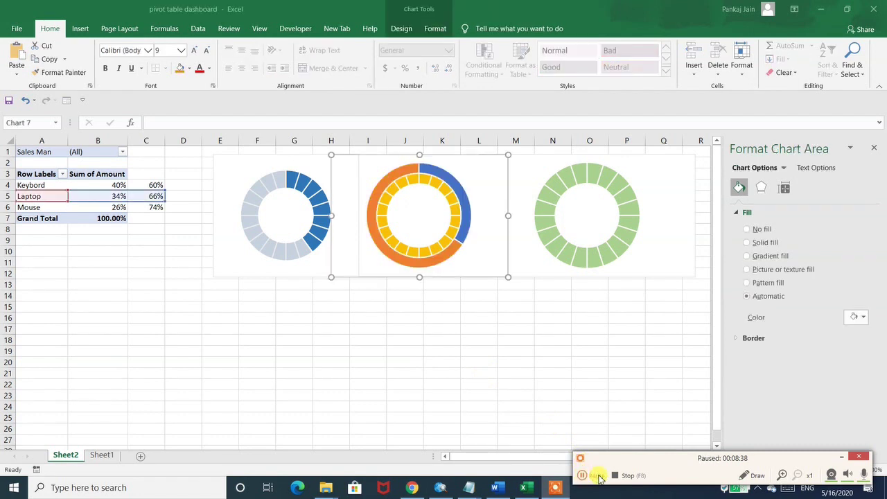
click(388, 252)
right_click(386, 251)
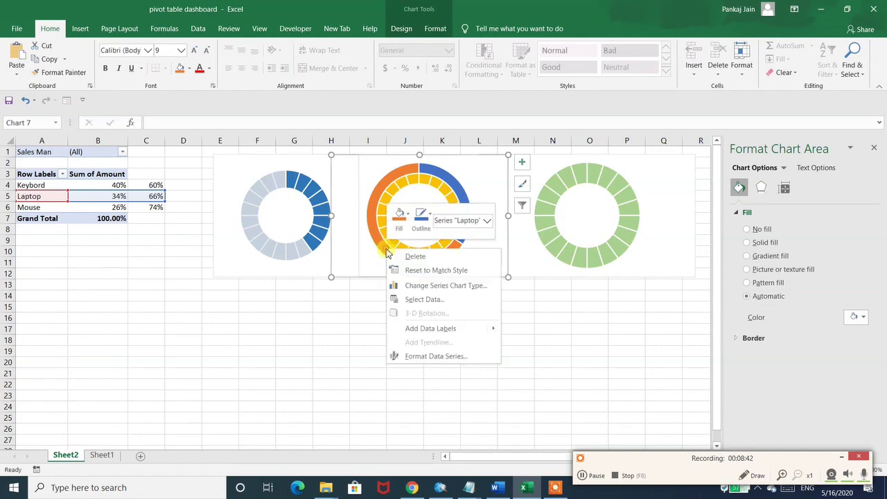
click(408, 286)
key(Escape)
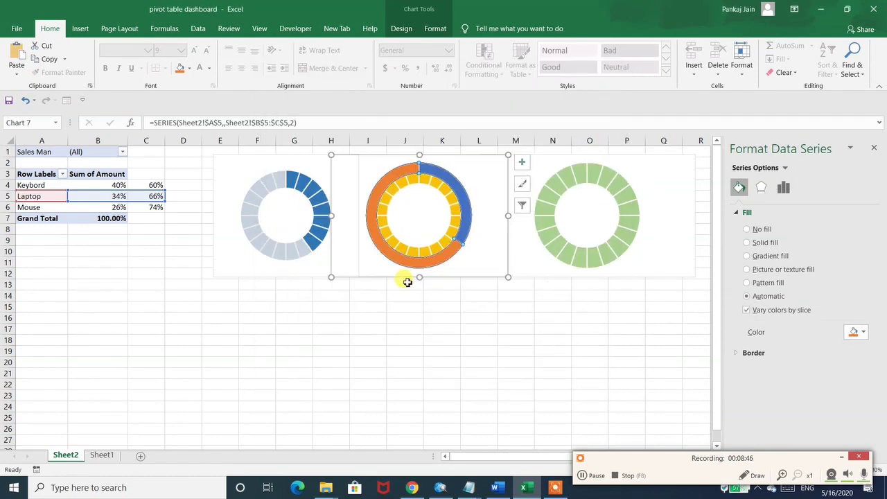
click(441, 318)
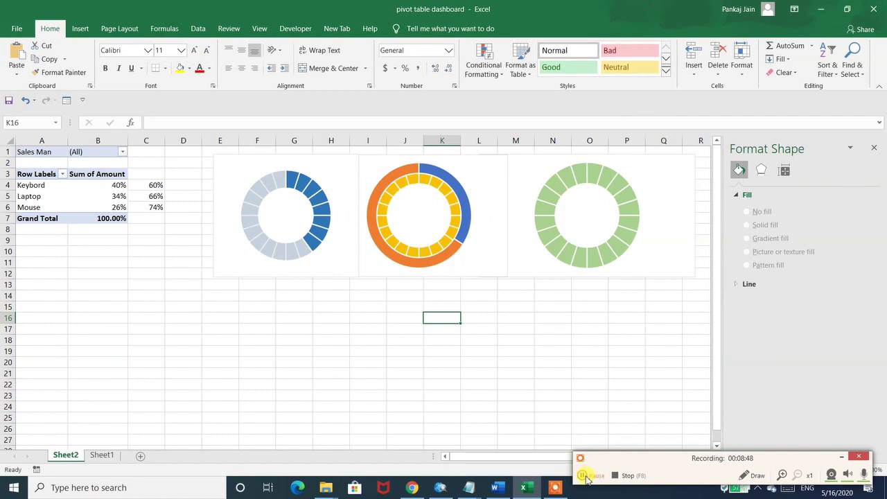
click(586, 478)
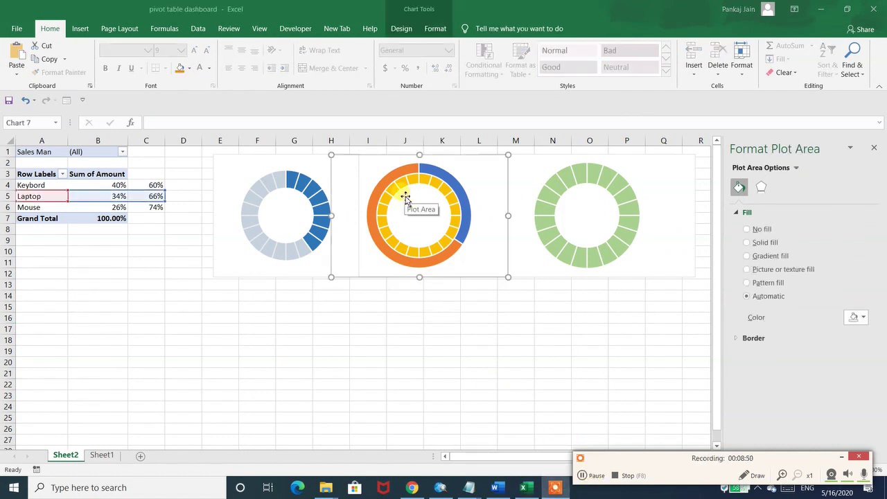
click(406, 197)
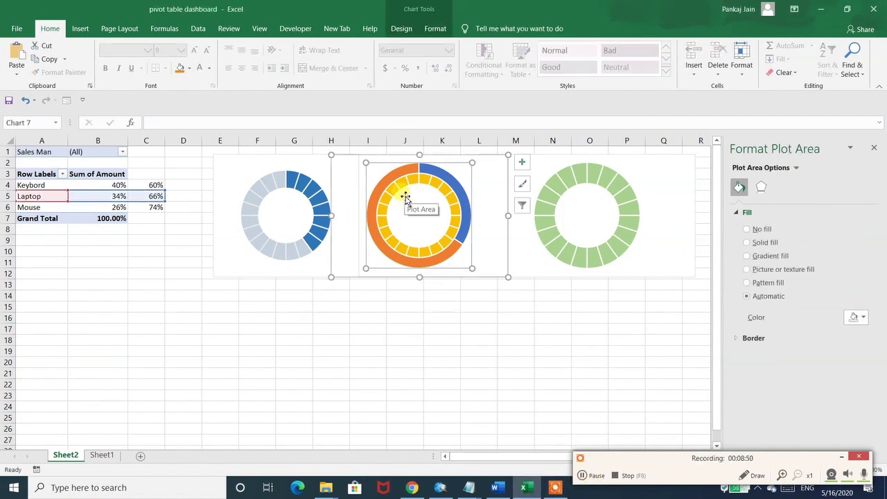
right_click(406, 199)
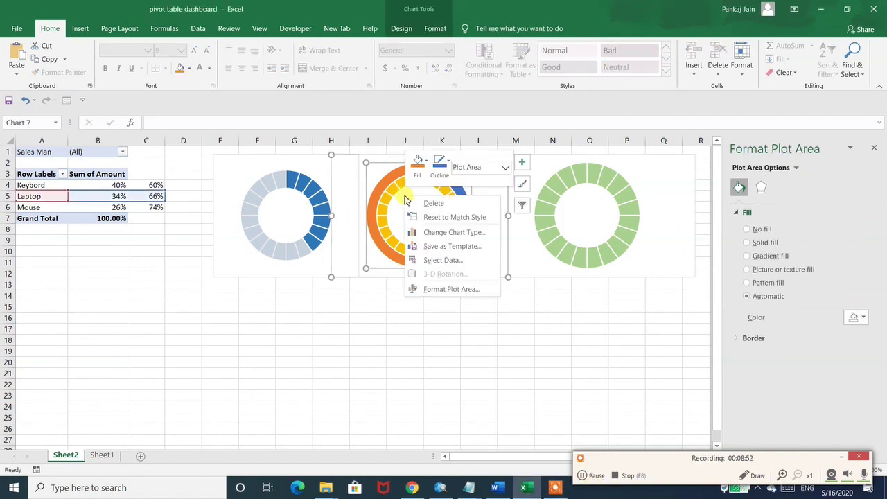
click(434, 233)
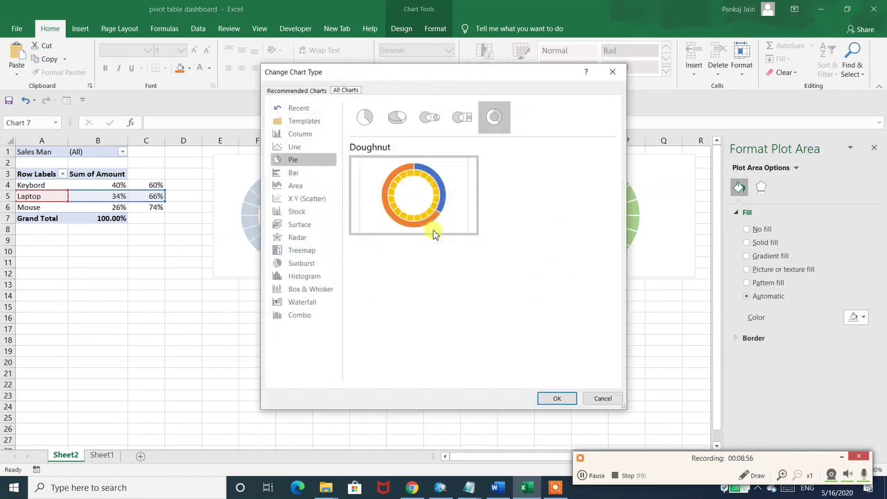
key(Escape)
click(422, 279)
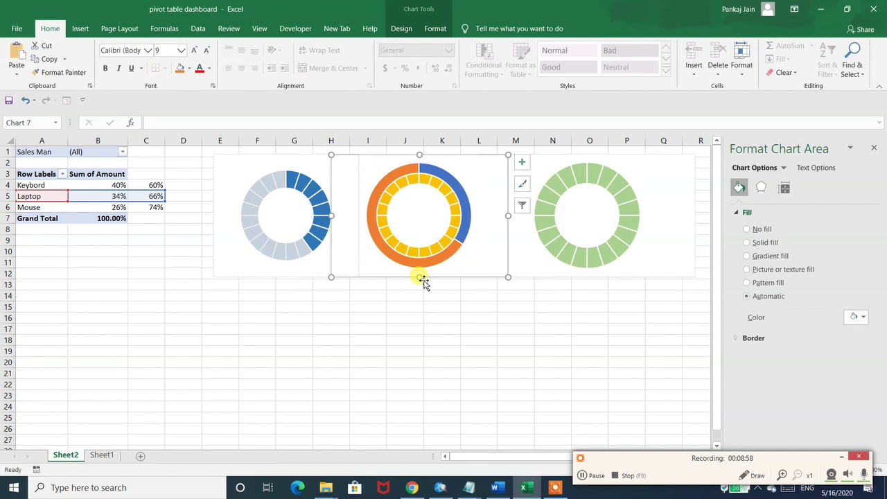
click(414, 260)
right_click(415, 263)
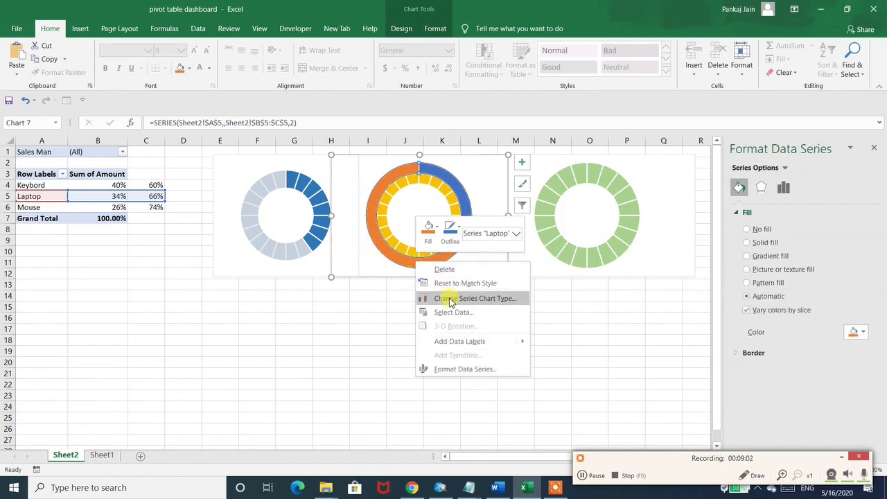
click(451, 300)
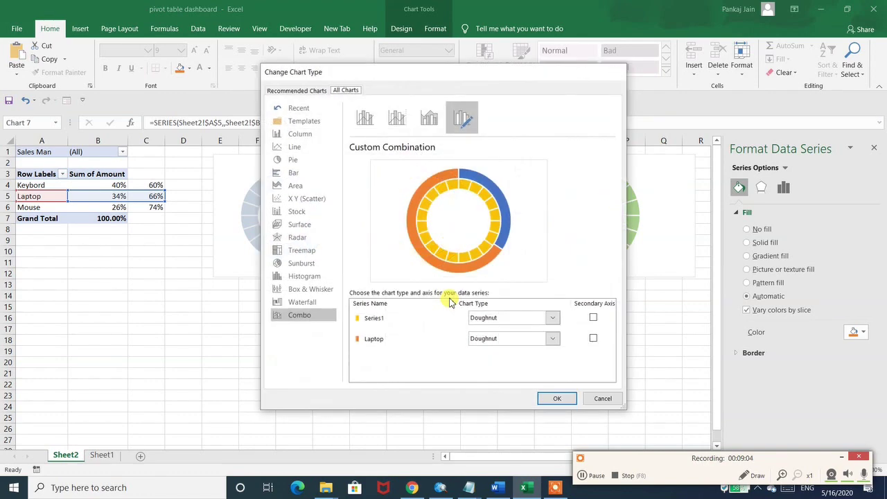
key(Escape)
click(449, 295)
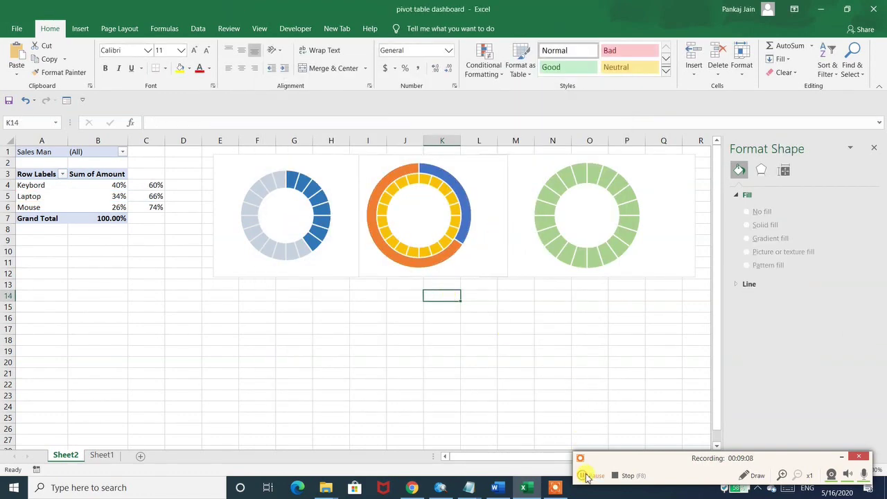
- Change the second doughnut chart's combination so the Laptop series is plotted on the secondary axis
click(445, 262)
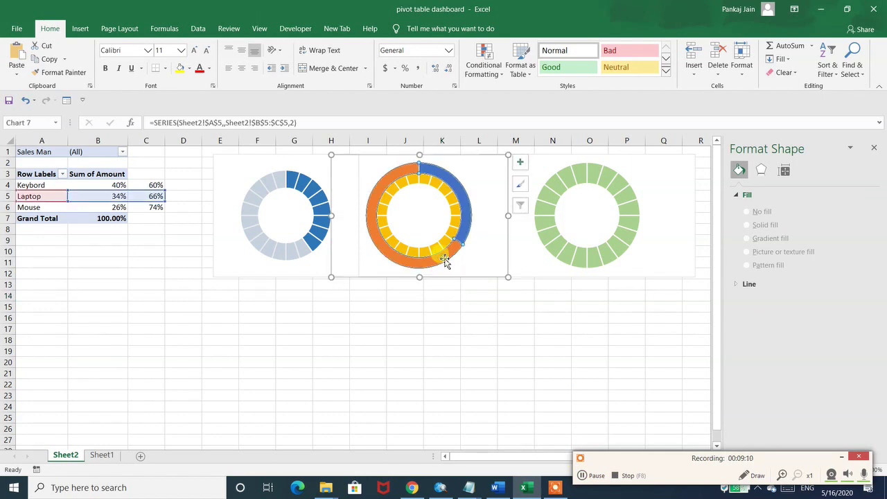
right_click(446, 262)
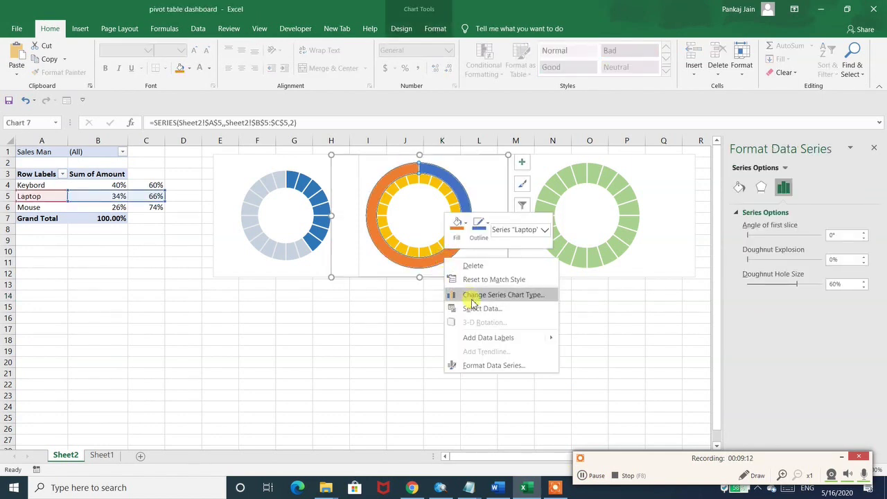
click(476, 298)
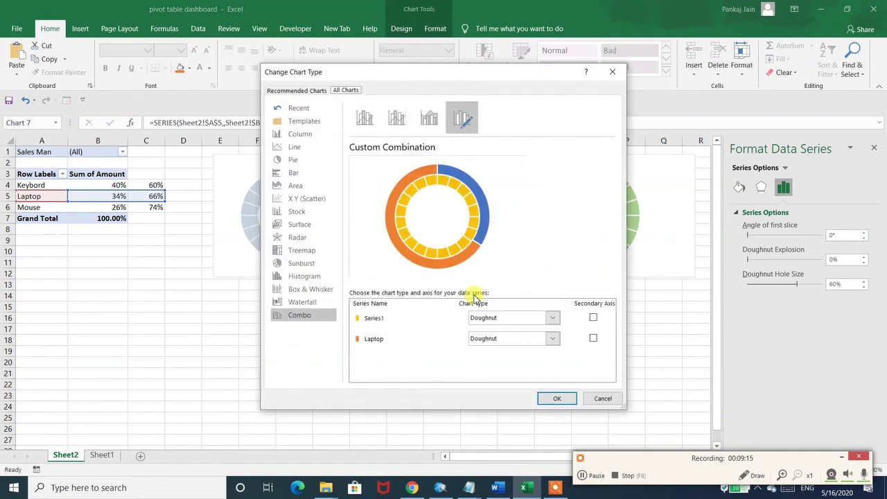
click(592, 338)
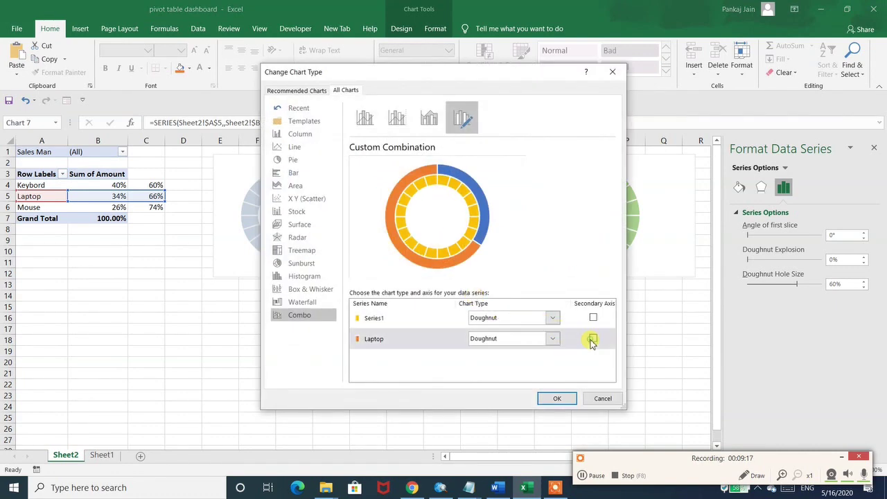
click(558, 399)
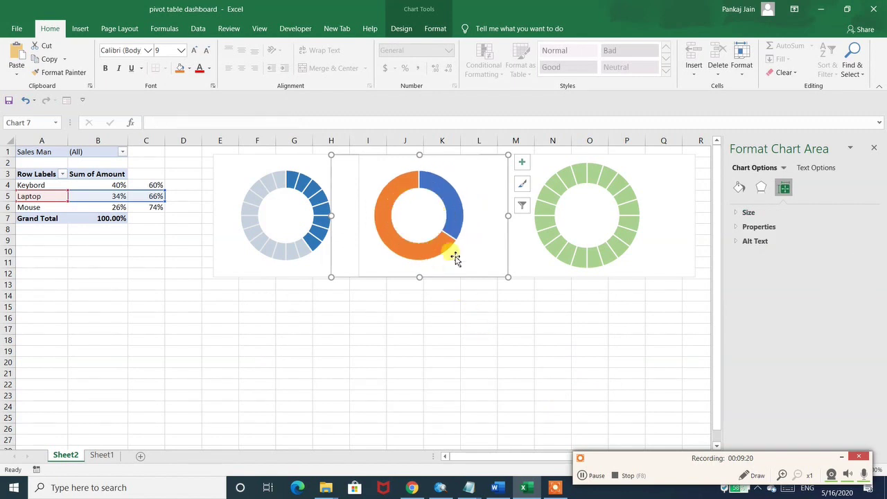
- Try removing the fill from the Laptop series in the second doughnut chart, and undo the change
click(450, 198)
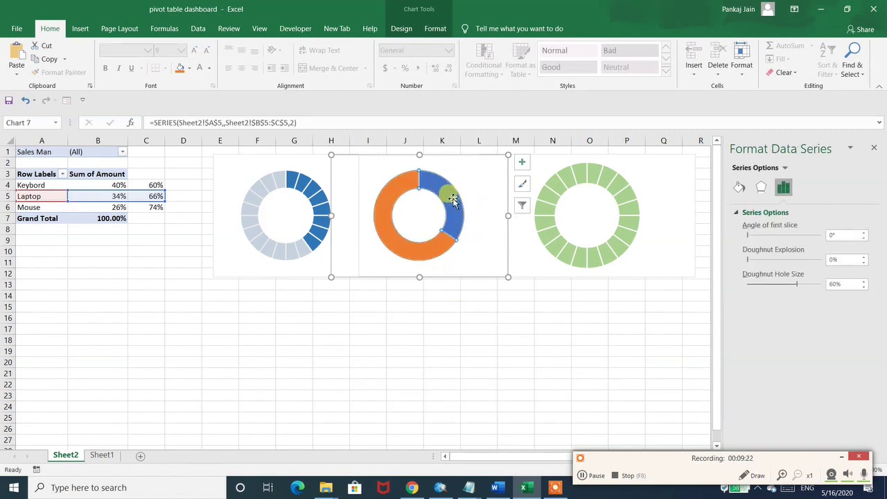
click(739, 189)
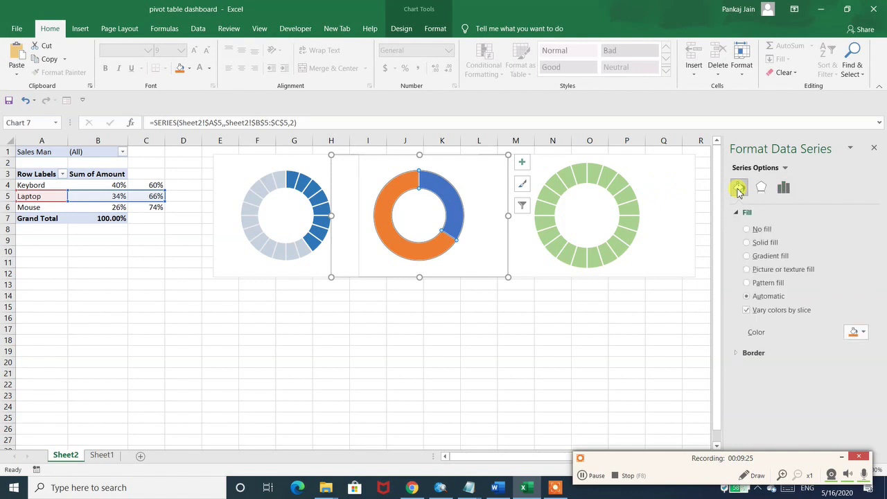
click(747, 229)
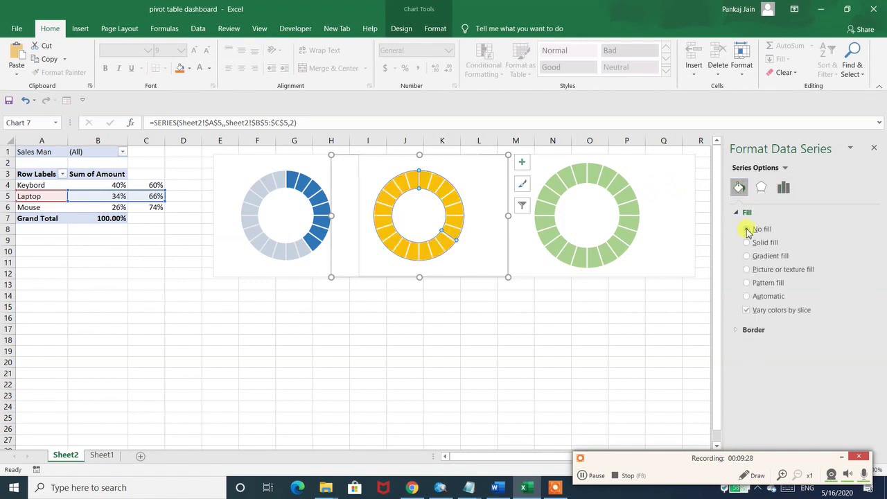
key(ctrl+z)
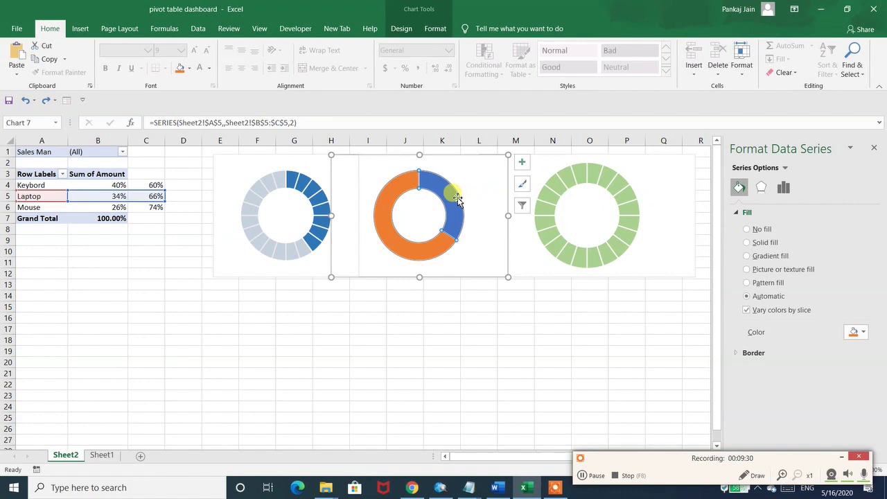
click(457, 199)
click(432, 336)
- Set the Laptop series in the second doughnut chart to No fill
click(440, 187)
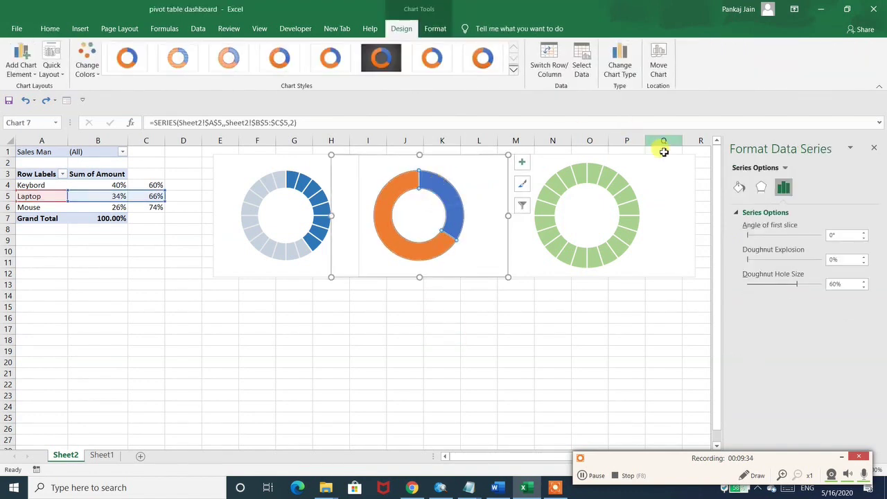
click(738, 188)
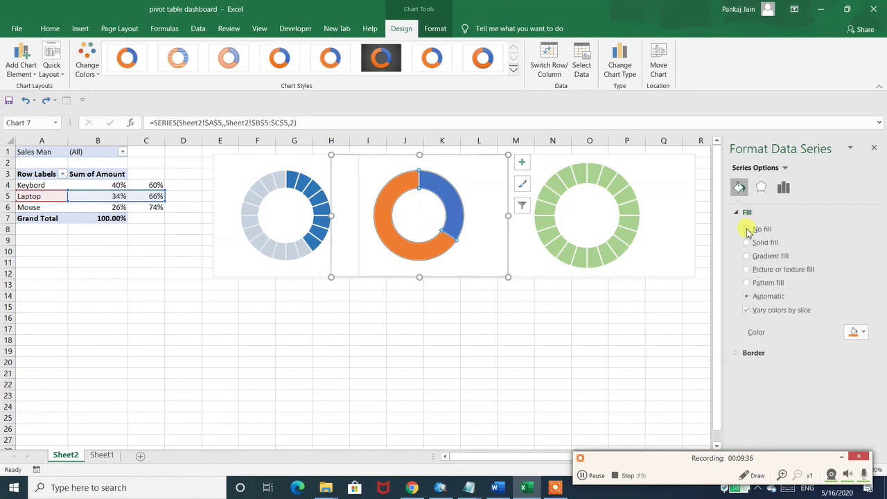
click(747, 229)
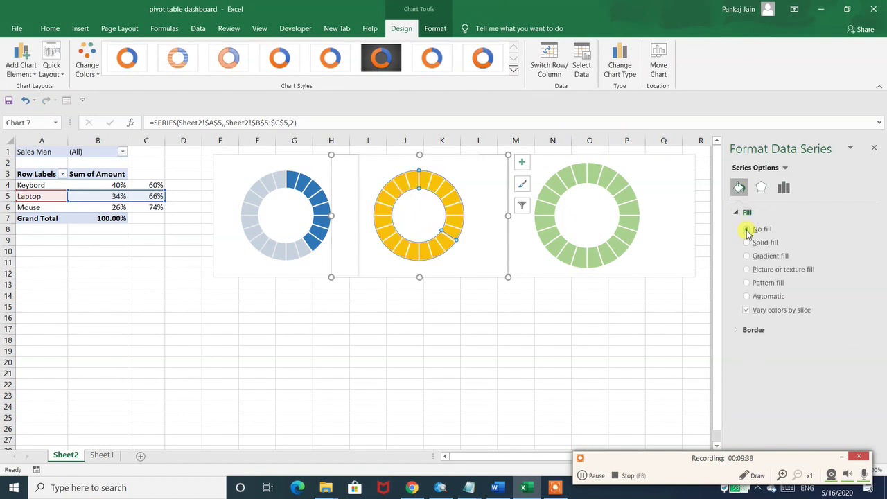
- Undo the Laptop series' fill removal in the second doughnut chart and try applying No fill to the whole series again
key(ctrl+z)
click(520, 350)
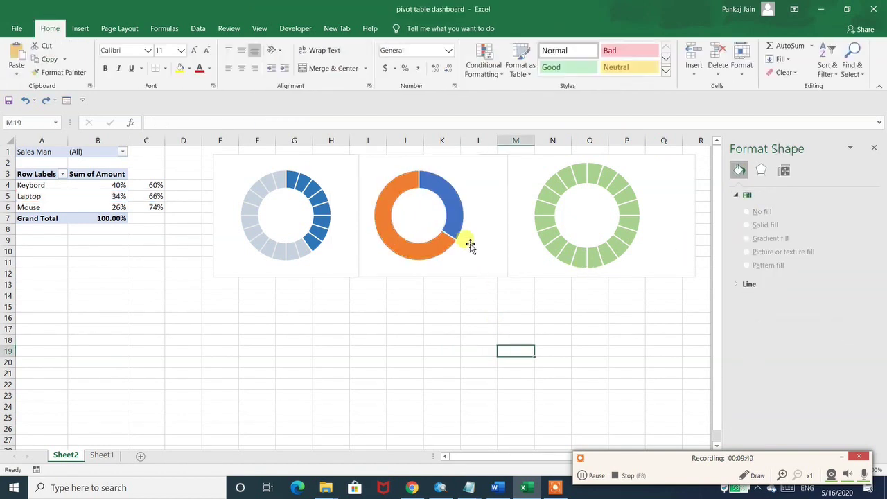
click(452, 230)
right_click(456, 235)
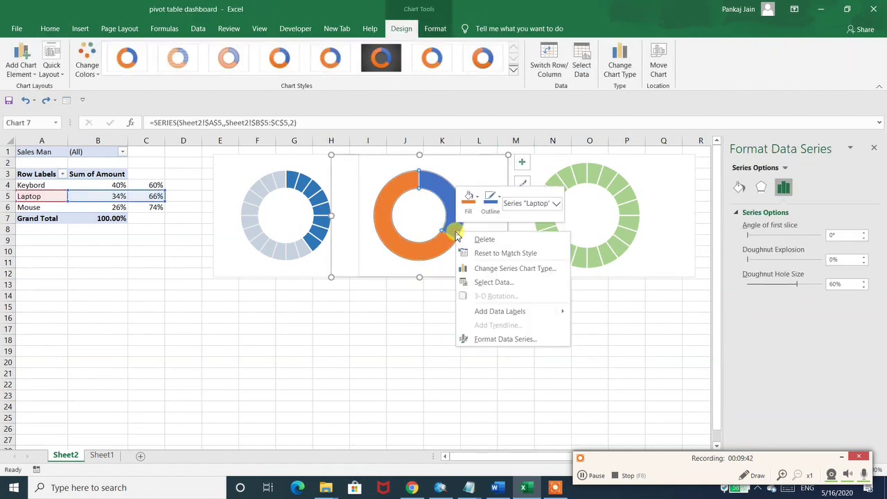
click(512, 339)
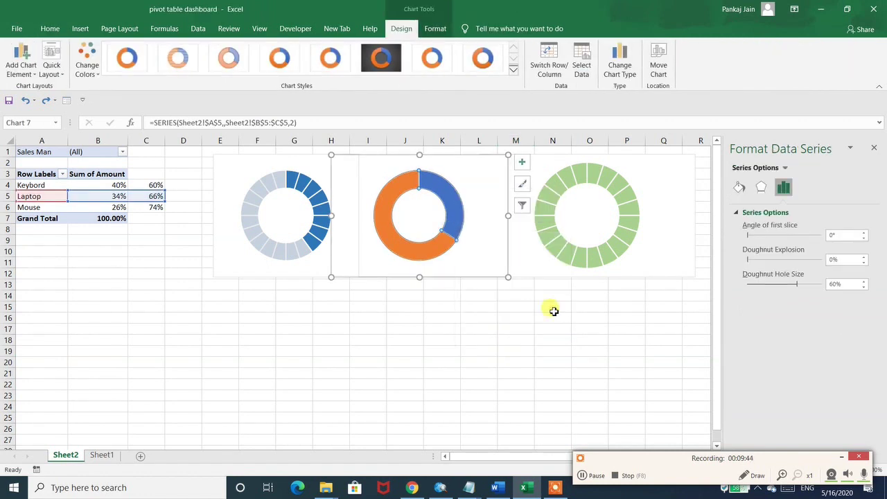
click(739, 188)
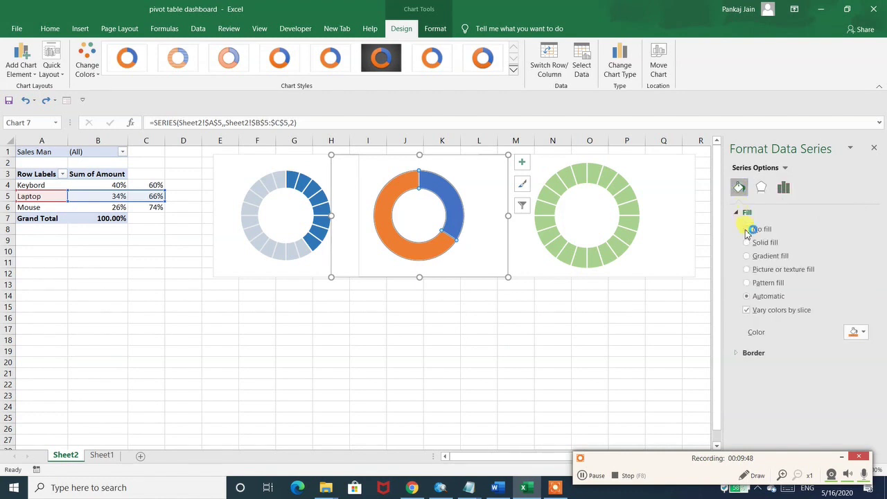
click(746, 229)
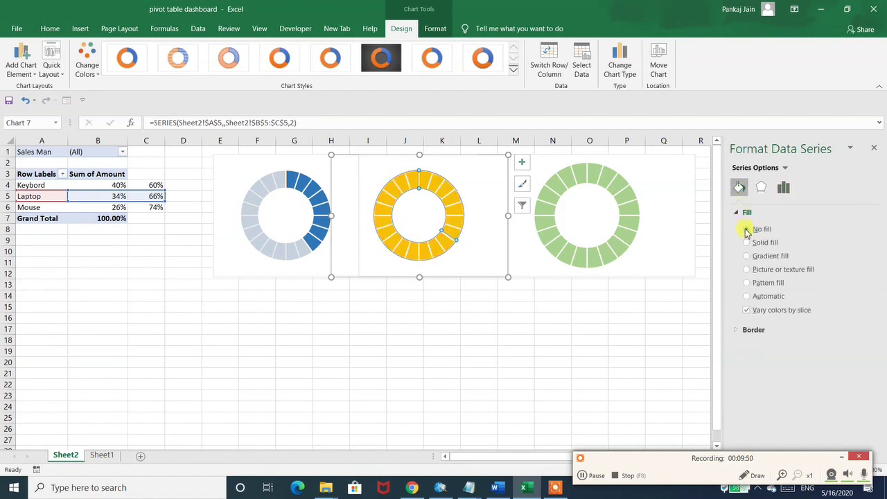
click(586, 475)
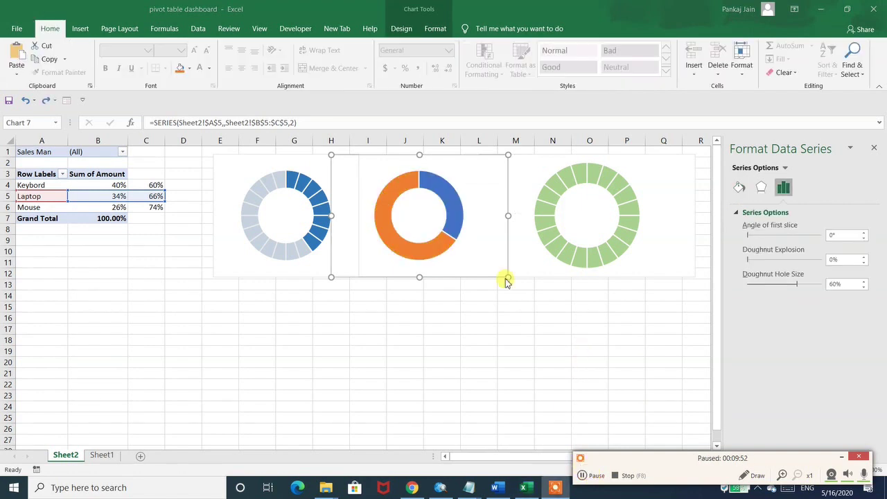
- Set the 66% and 34% points of the second doughnut chart's Laptop series to No fill individually
click(449, 198)
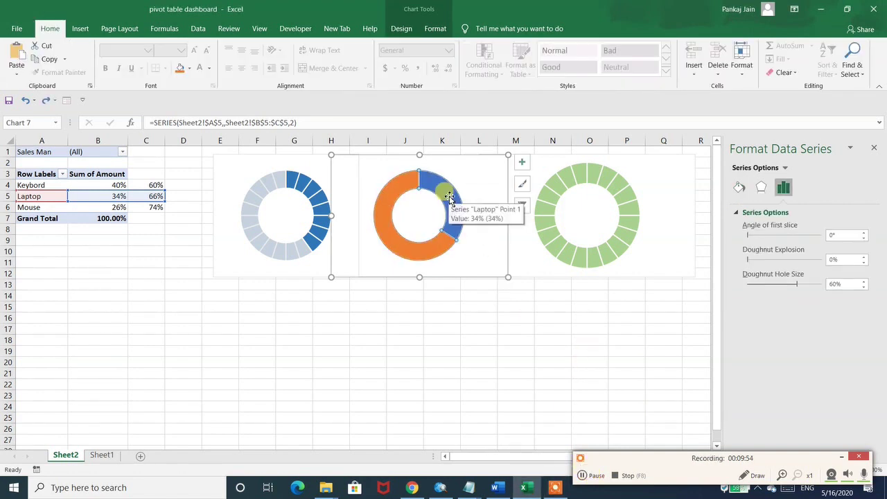
click(392, 184)
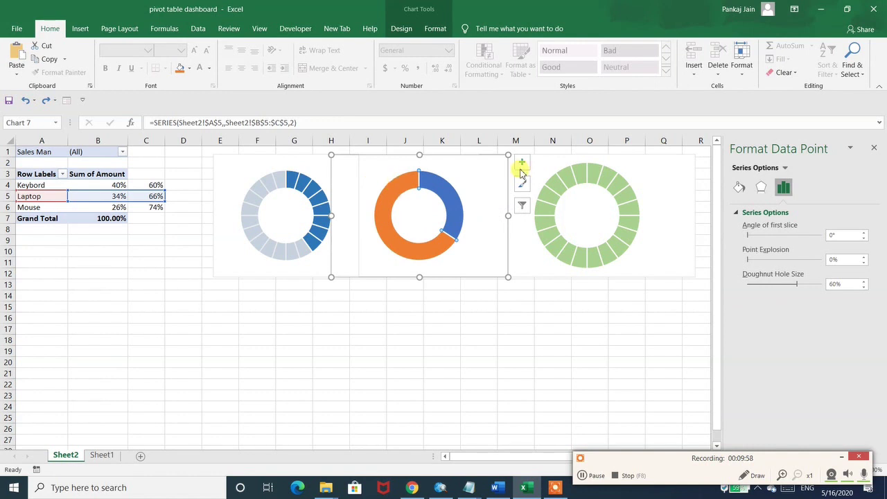
click(739, 187)
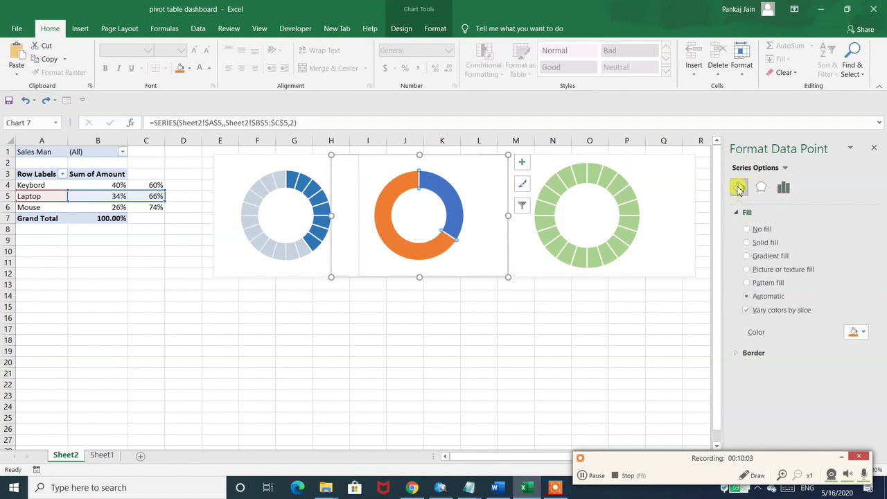
click(746, 228)
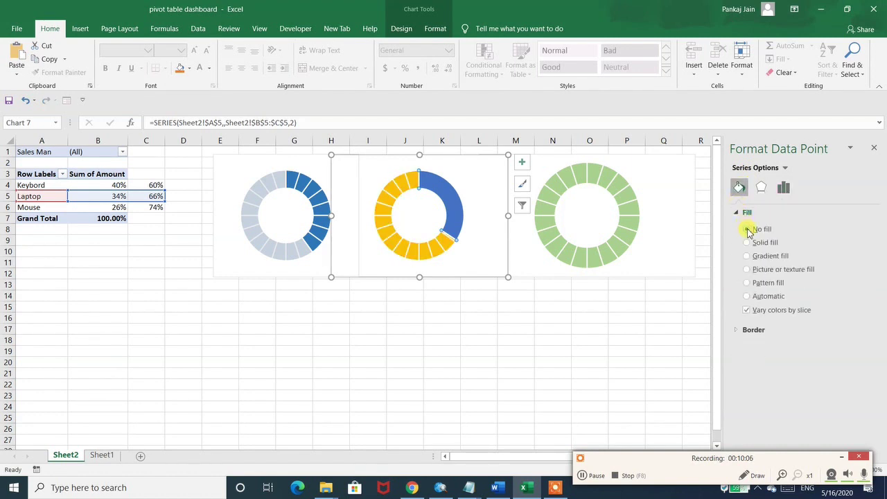
key(ctrl+z)
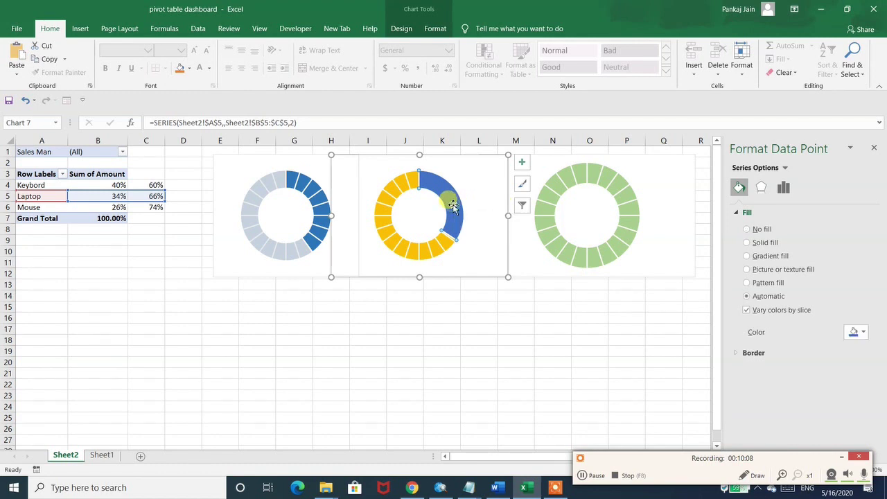
click(746, 231)
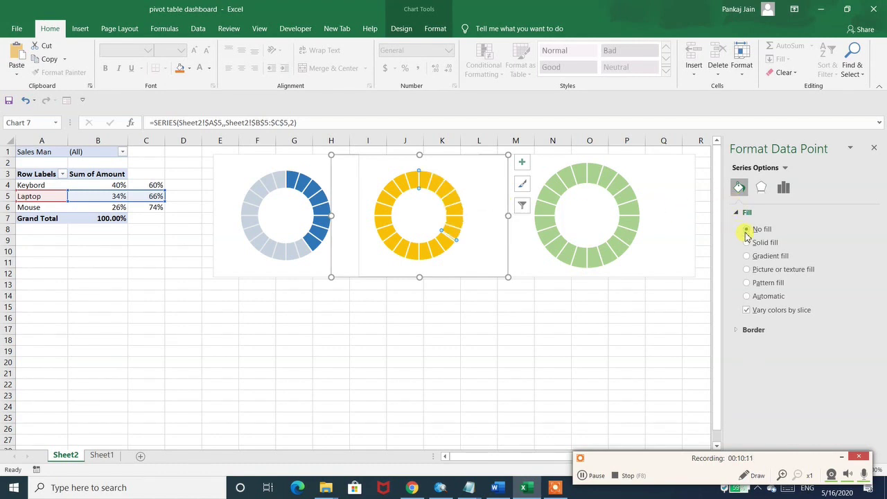
- Give the 66% point of the second doughnut chart's Laptop series a solid light gray fill with 21% transparency
click(415, 178)
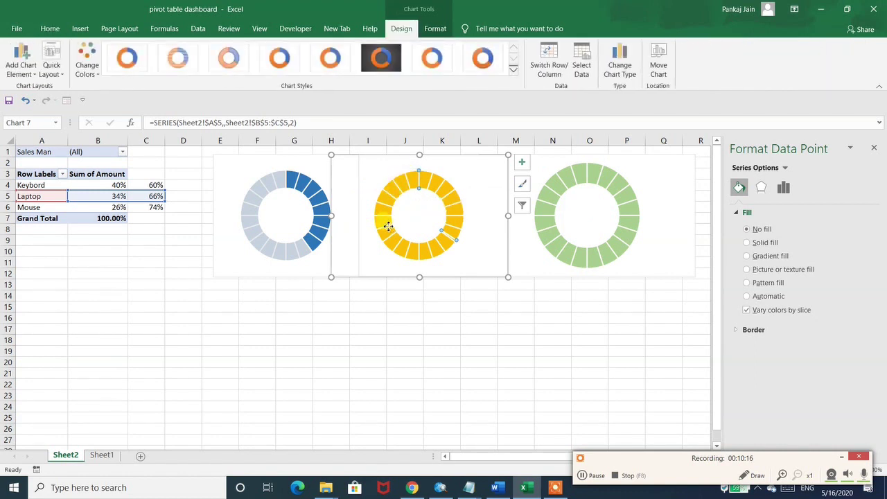
click(749, 243)
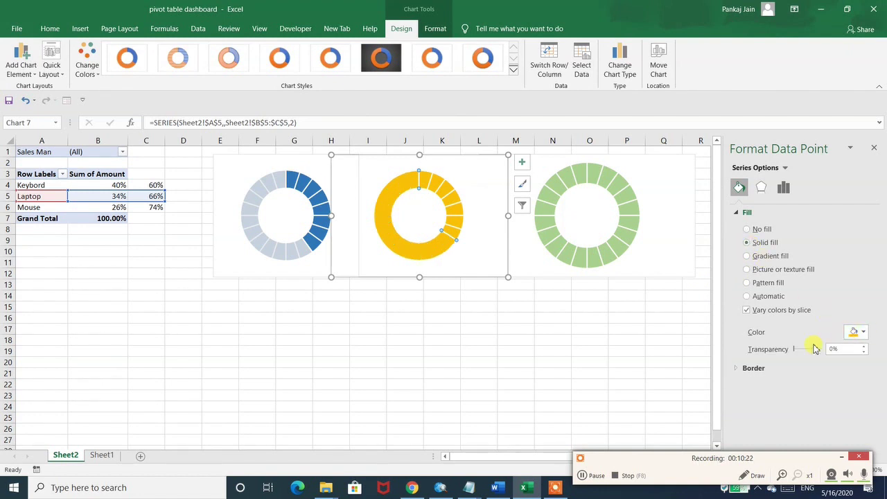
click(860, 335)
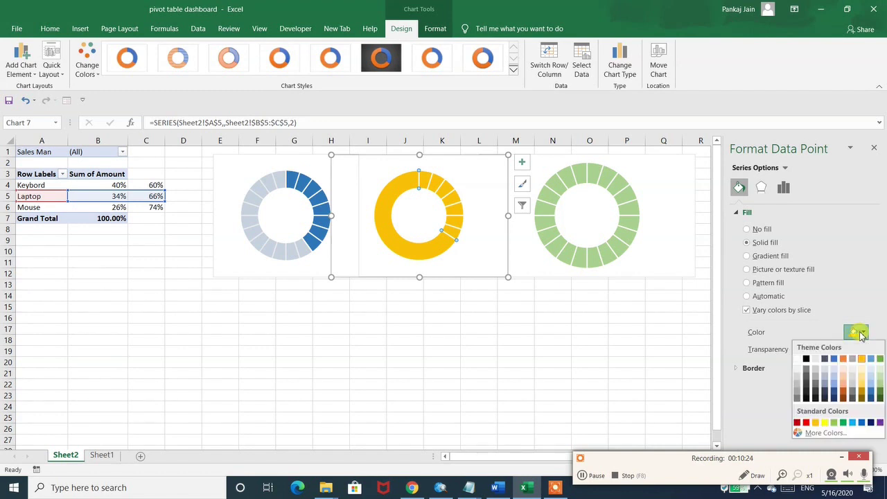
click(812, 357)
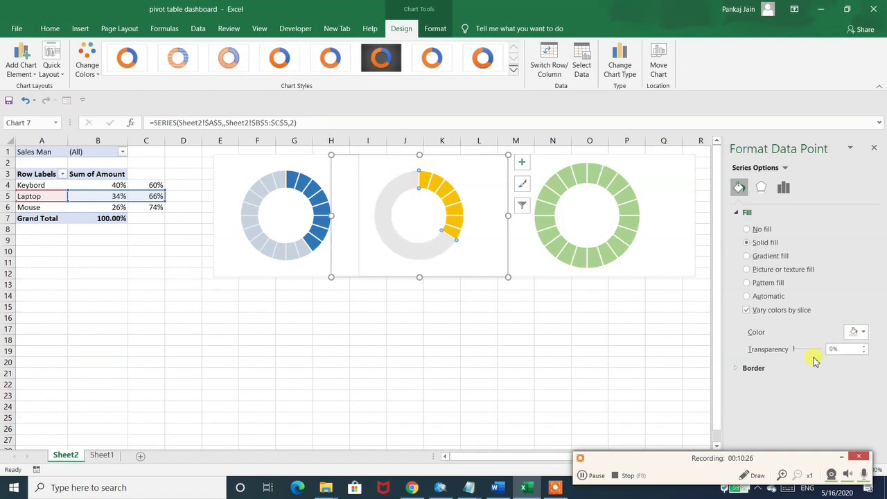
drag(794, 350, 800, 349)
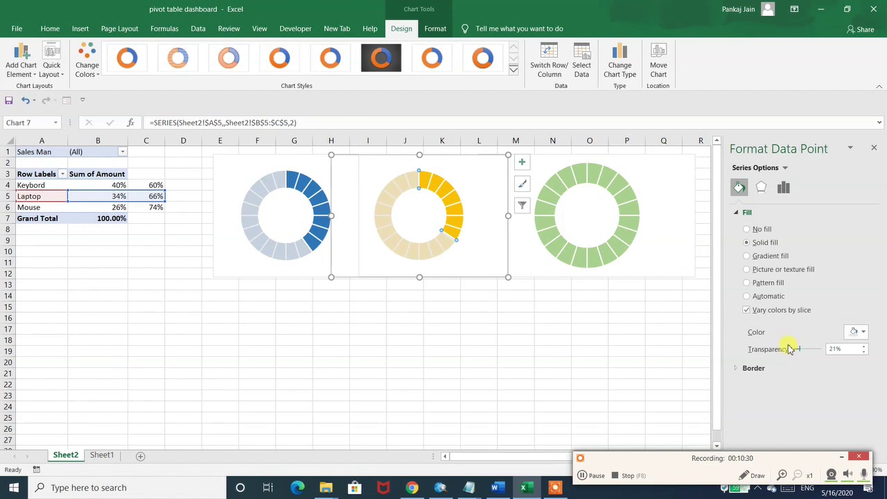
- Add a data series to the green doughnut chart, with its name from cell A6 and its values from B6:C6
click(595, 237)
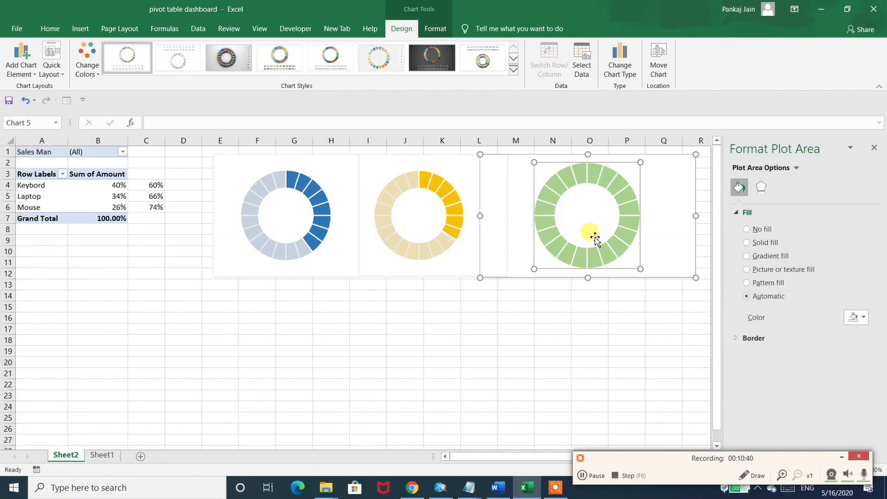
right_click(594, 237)
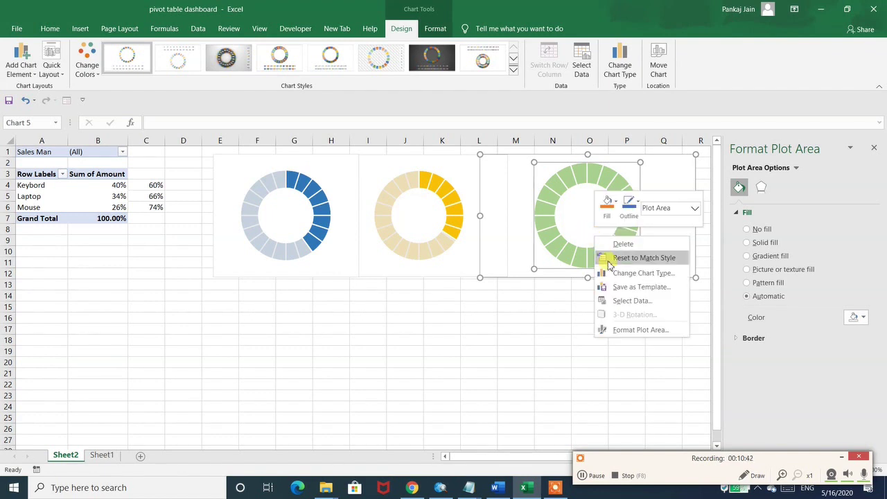
click(616, 300)
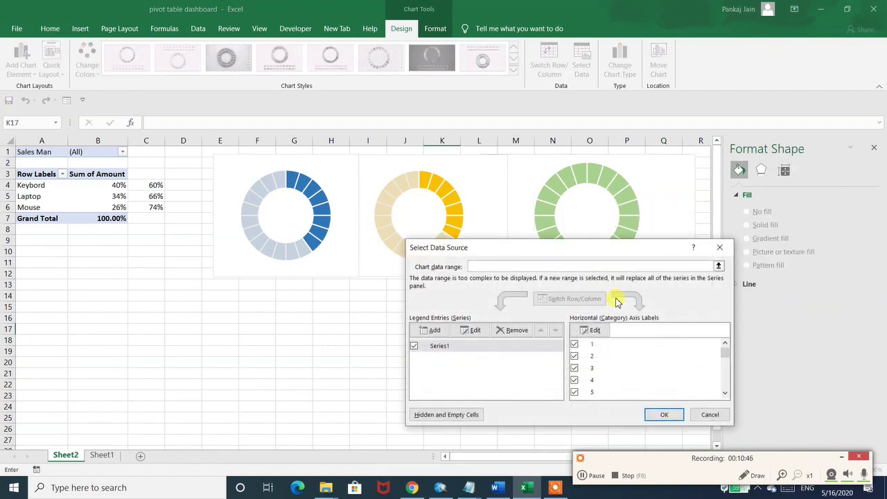
click(426, 330)
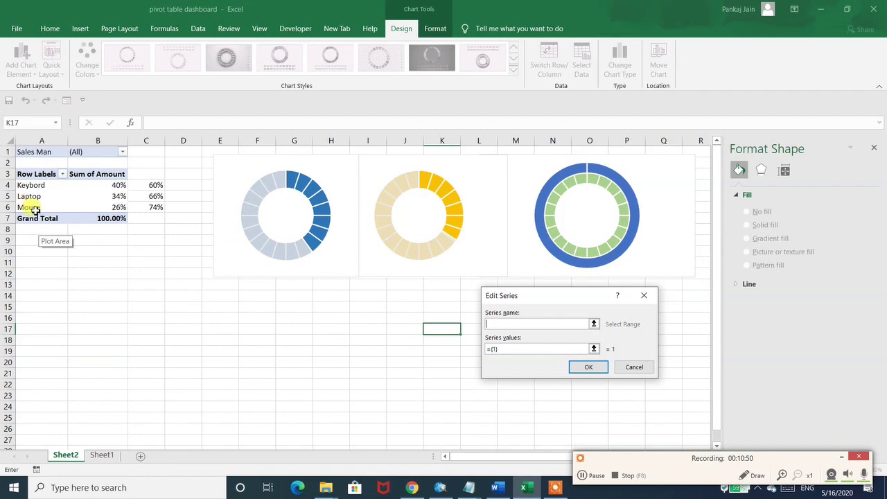
click(34, 208)
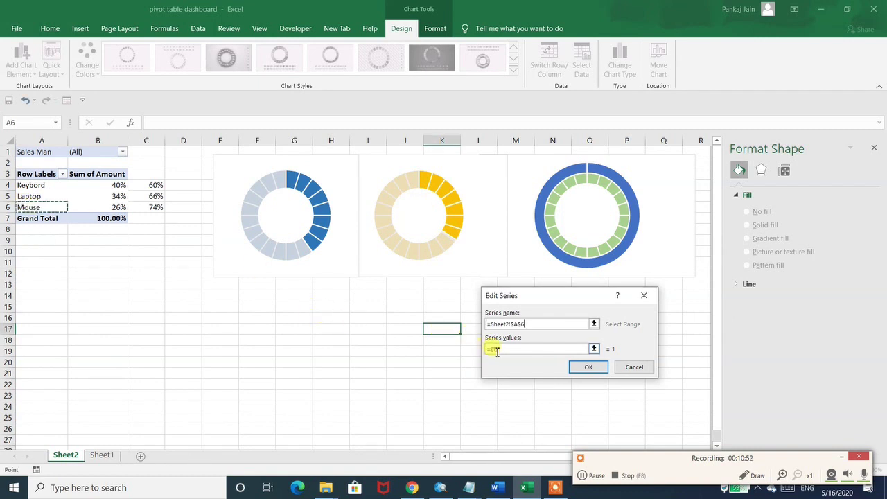
drag(502, 349, 471, 349)
key(BackSpace)
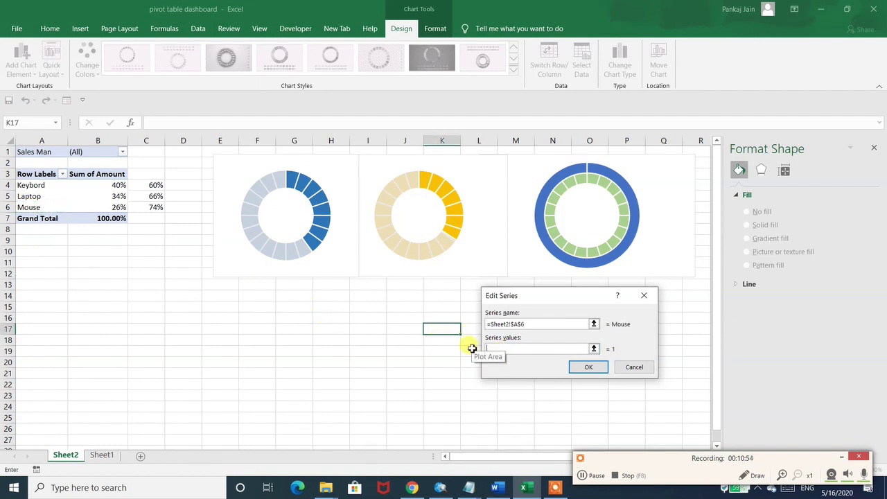
drag(118, 206, 165, 202)
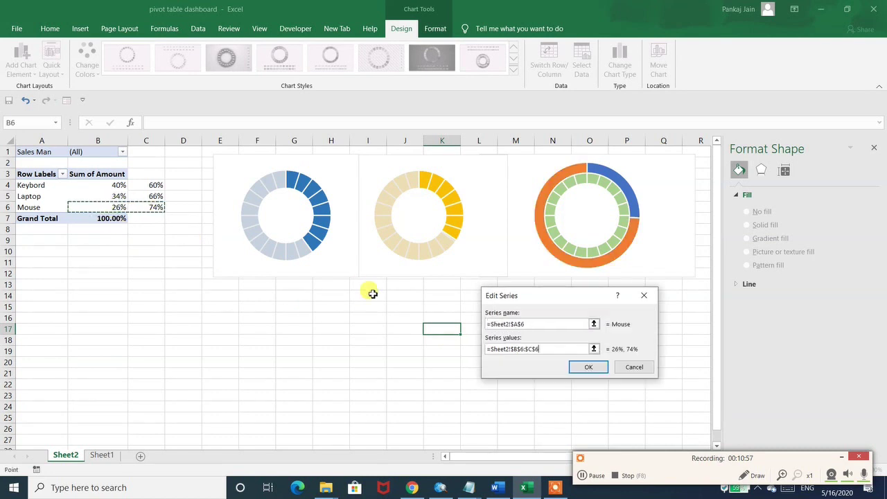
click(590, 367)
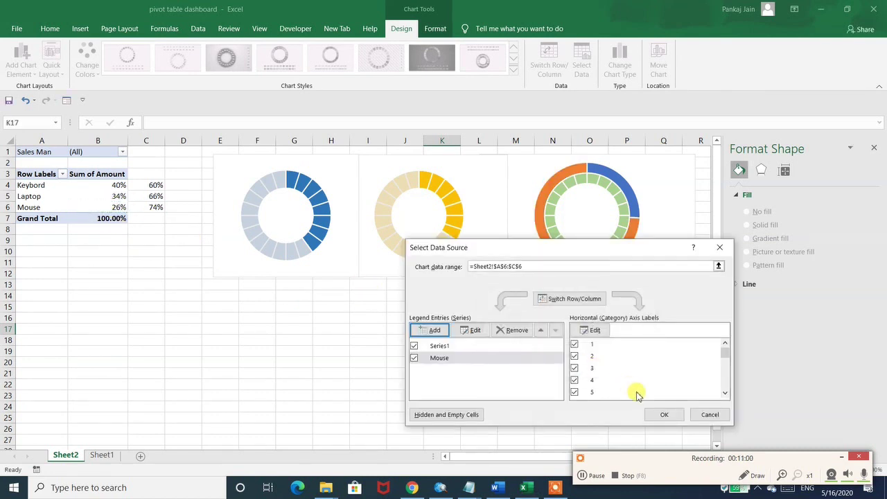
click(661, 414)
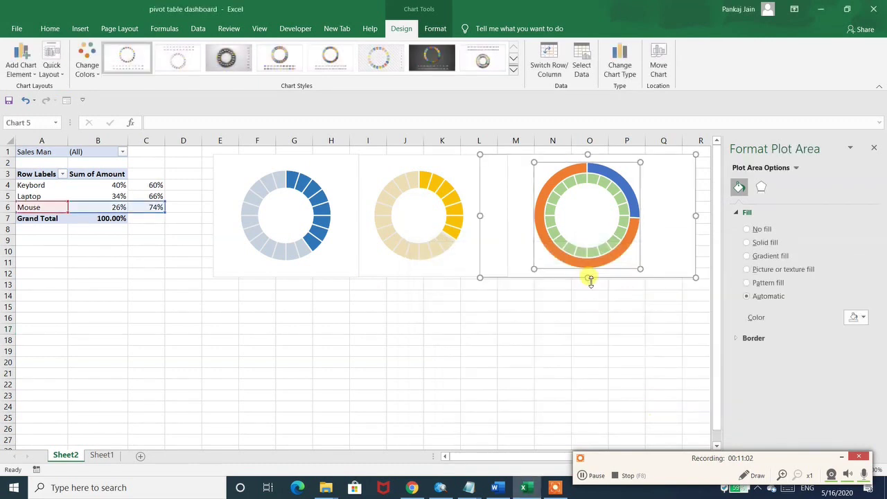
- Move the Mouse series of the green doughnut chart onto the secondary axis, keeping the Doughnut chart type
click(573, 265)
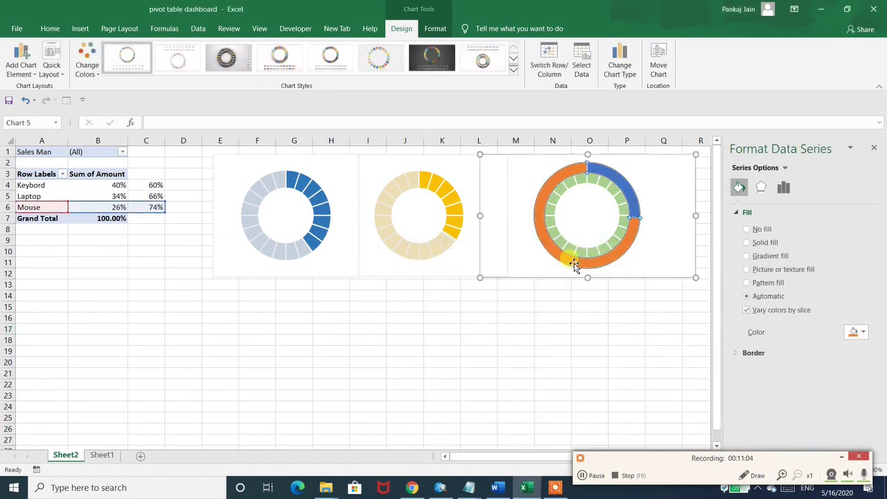
right_click(573, 266)
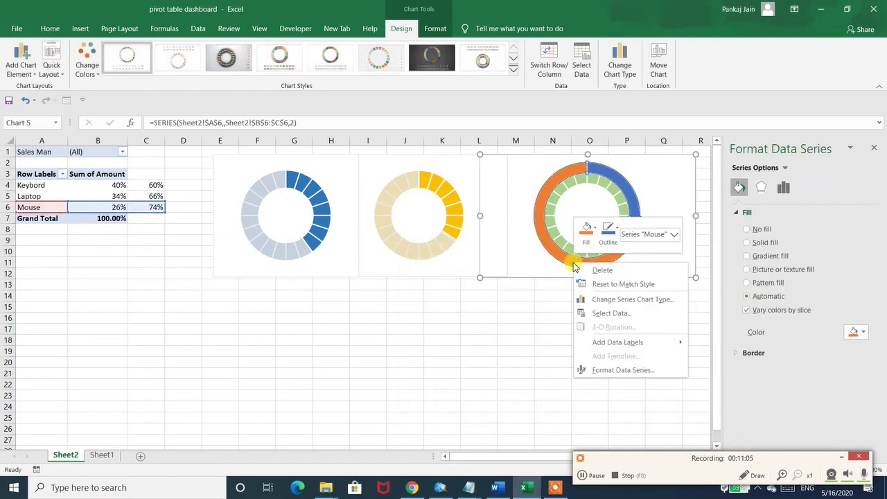
click(605, 300)
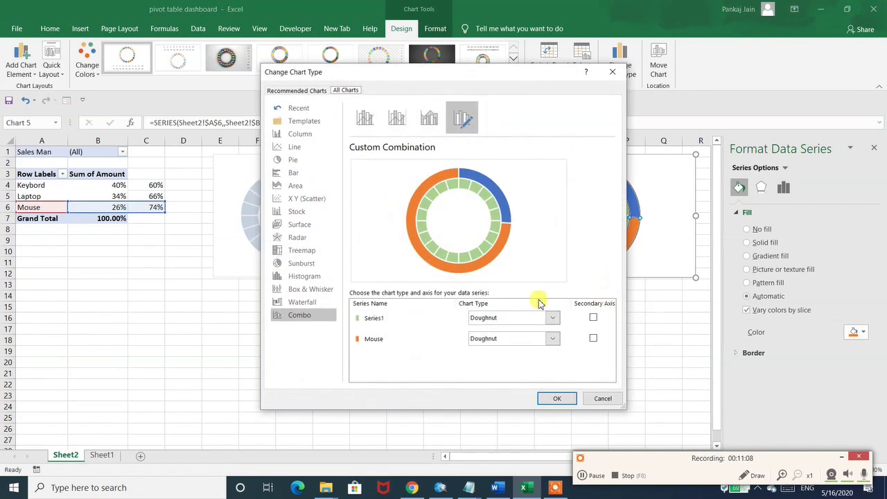
click(593, 338)
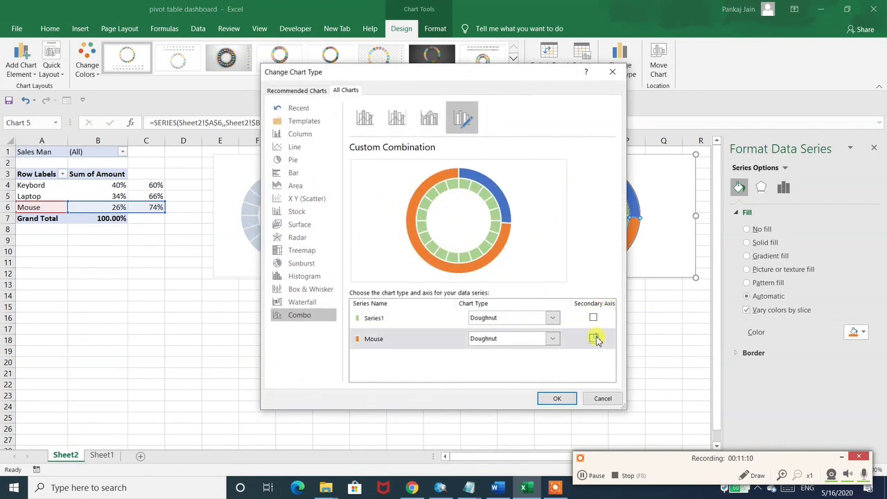
click(558, 399)
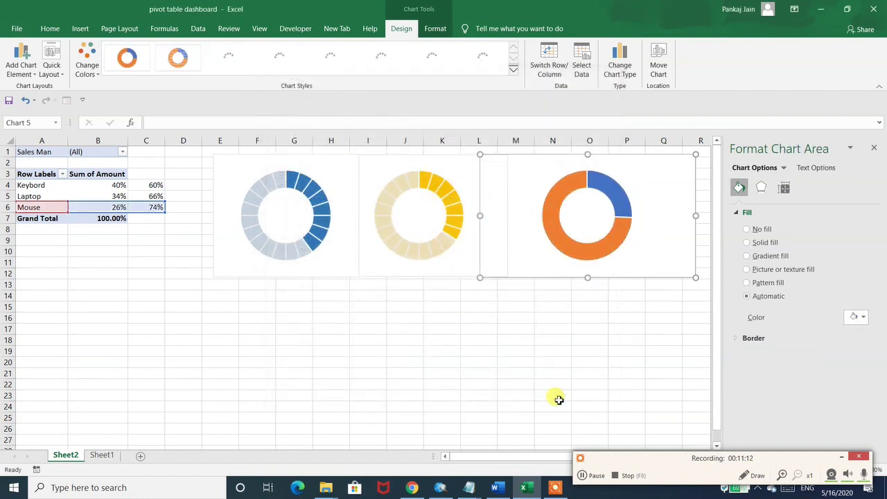
- Set the Mouse series to no fill, and give its larger slice a solid fill with 35% transparency
click(607, 193)
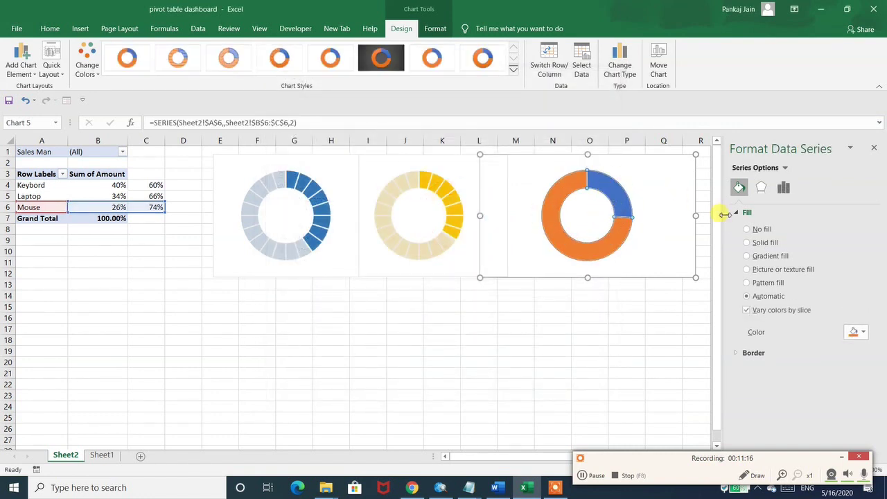
click(751, 230)
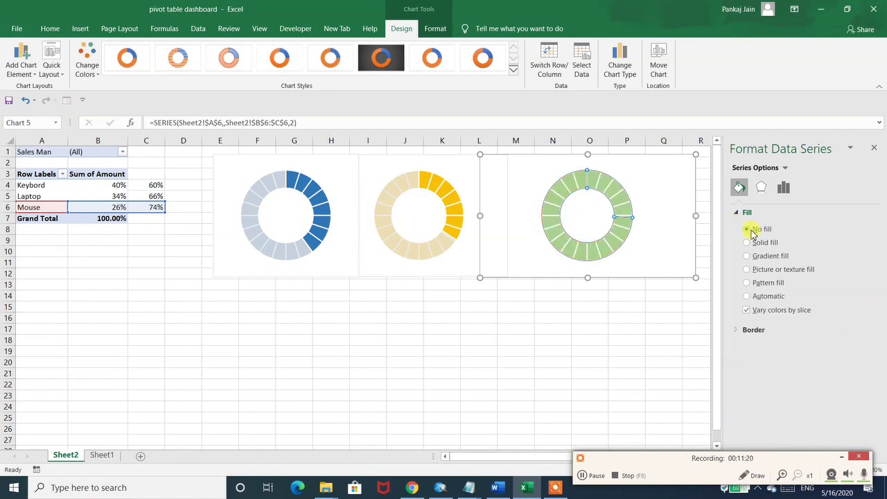
click(566, 247)
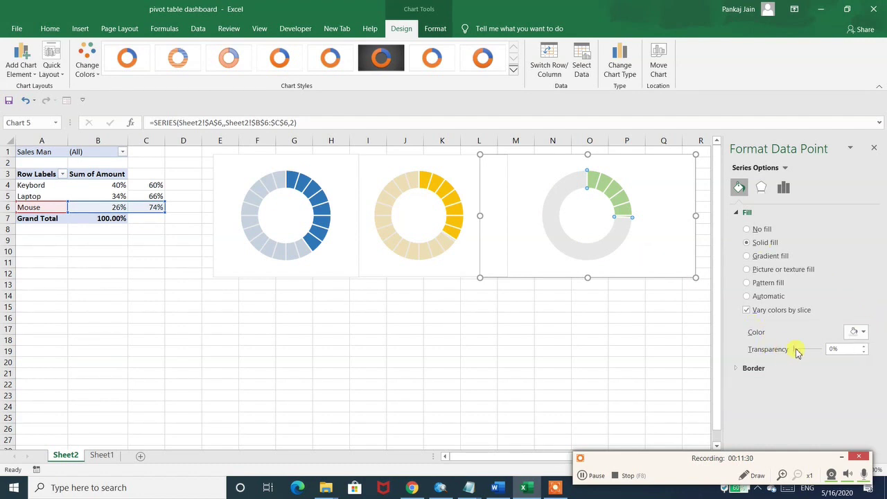
drag(795, 352, 805, 351)
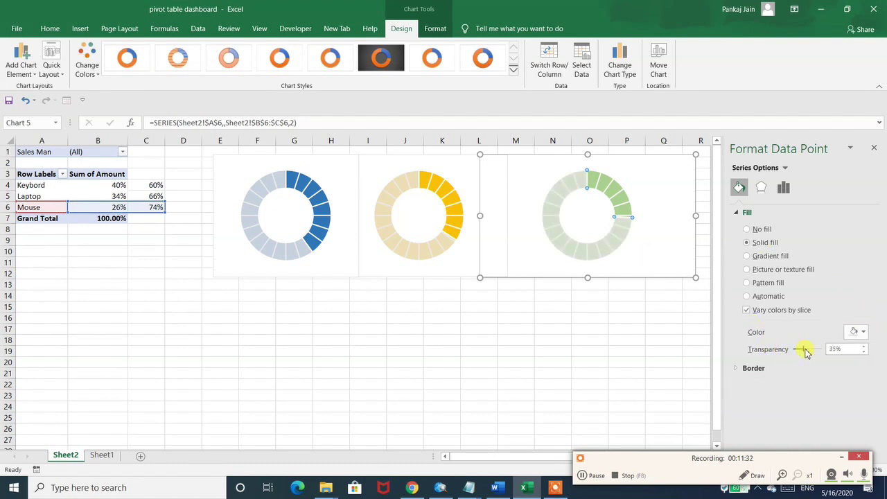
click(577, 314)
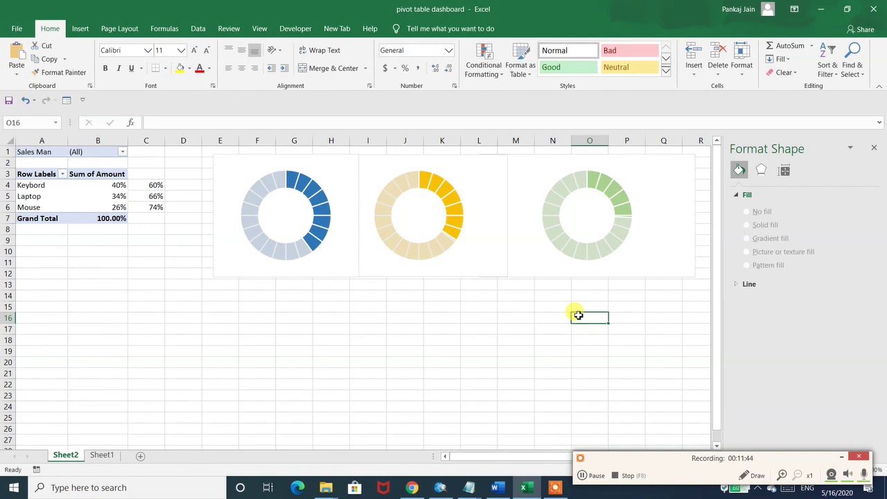
- Draw a small text box just below the blue doughnut chart
click(581, 475)
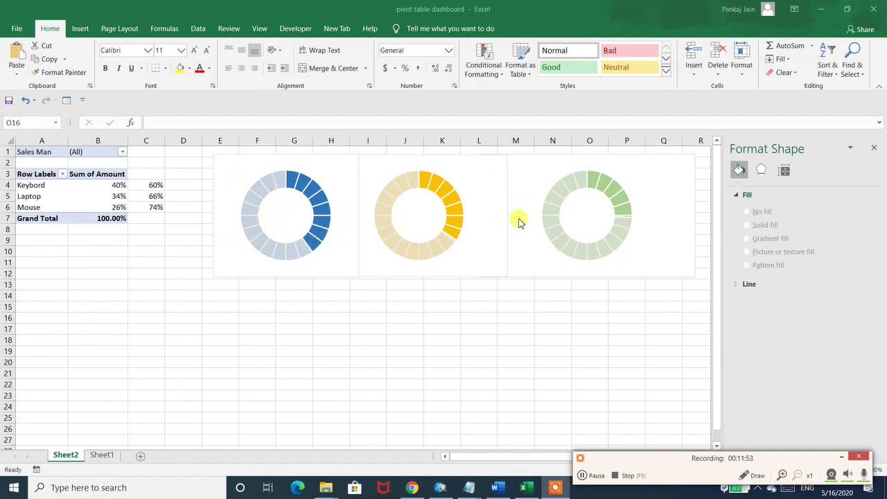
click(875, 148)
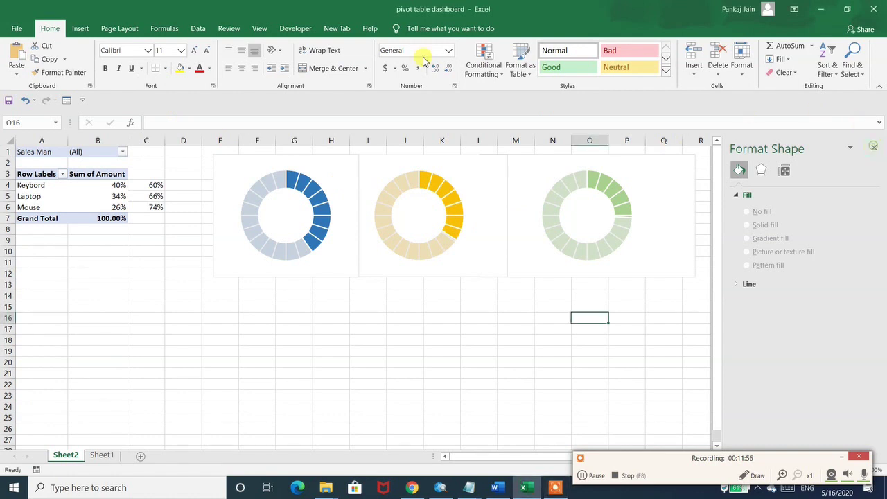
click(81, 31)
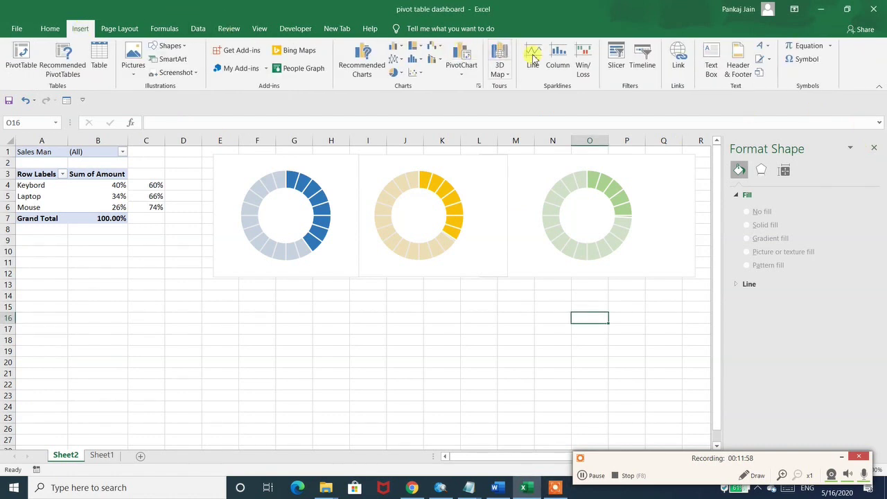
click(715, 56)
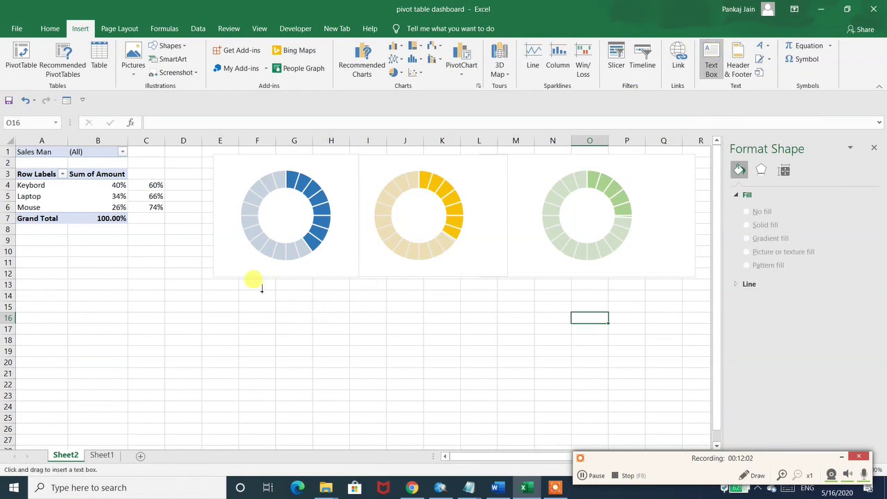
drag(244, 288, 329, 307)
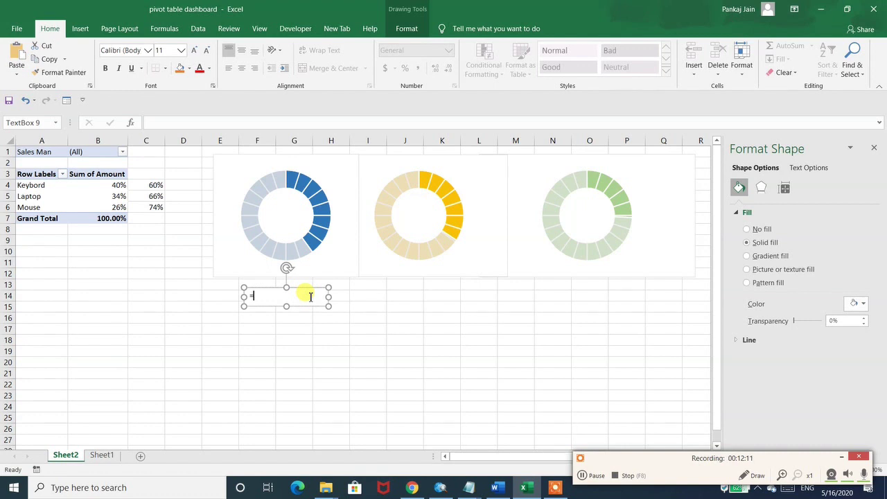
- Close the Format Shape pane and link the text box below the blue chart to its percentage with =B4
click(100, 183)
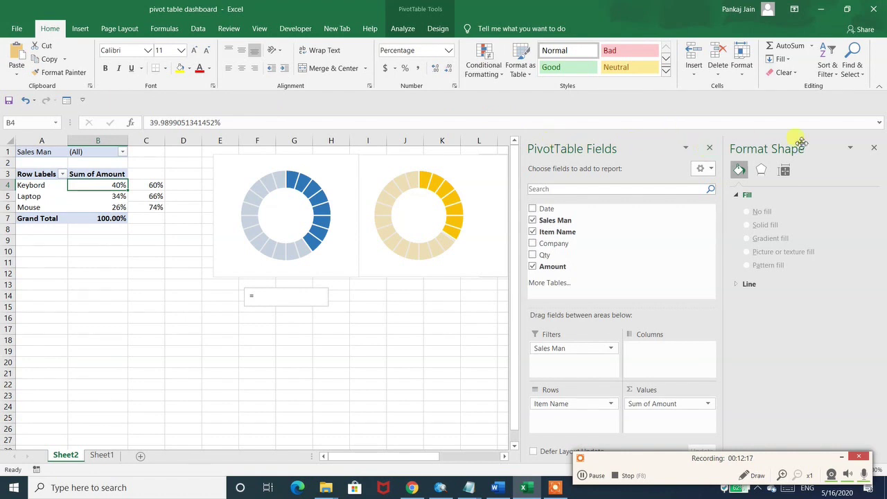
click(874, 148)
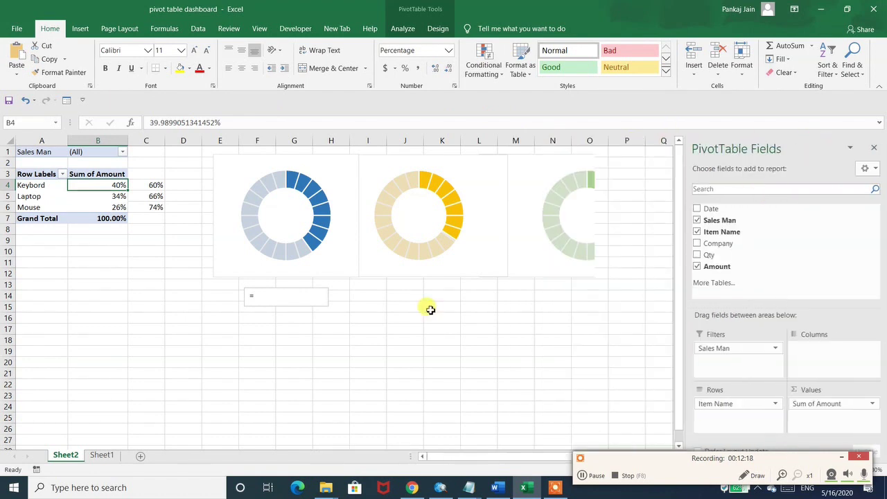
click(294, 295)
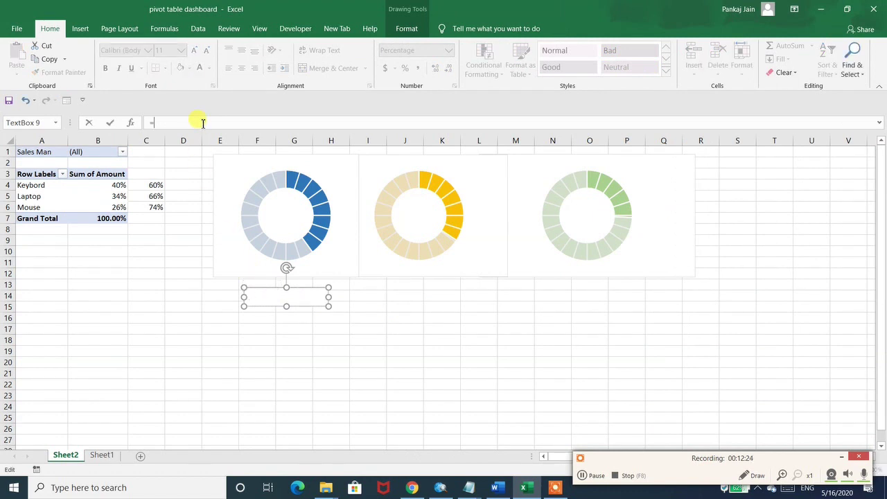
text(=b4)
key(Return)
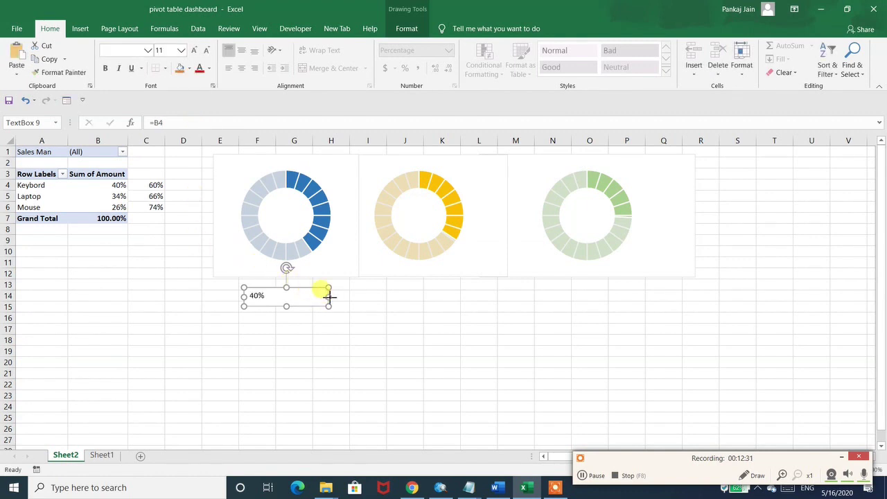
- Narrow the linked text box and duplicate it, placing one copy below the yellow chart and one below the green chart
drag(329, 296, 432, 281)
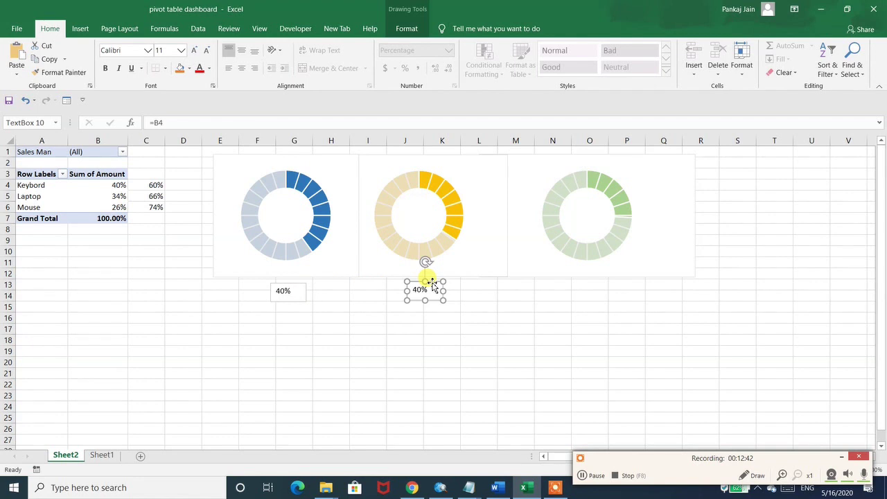
key(ctrl+d)
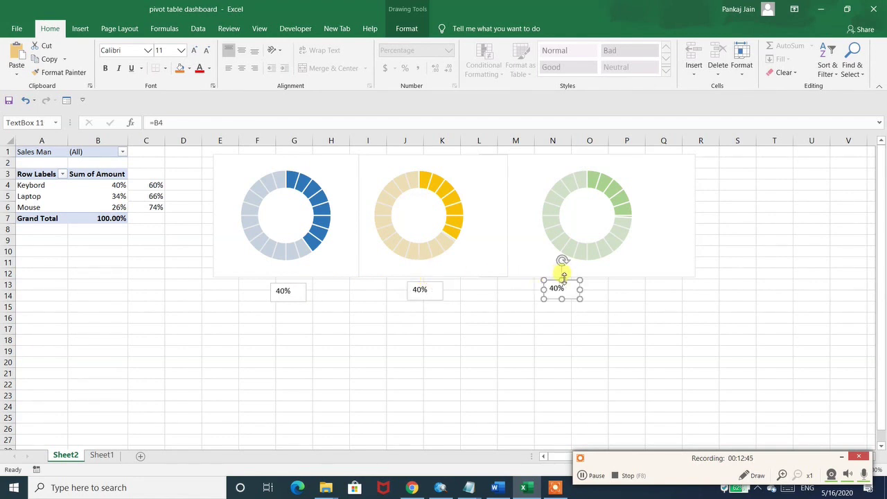
drag(572, 277, 598, 280)
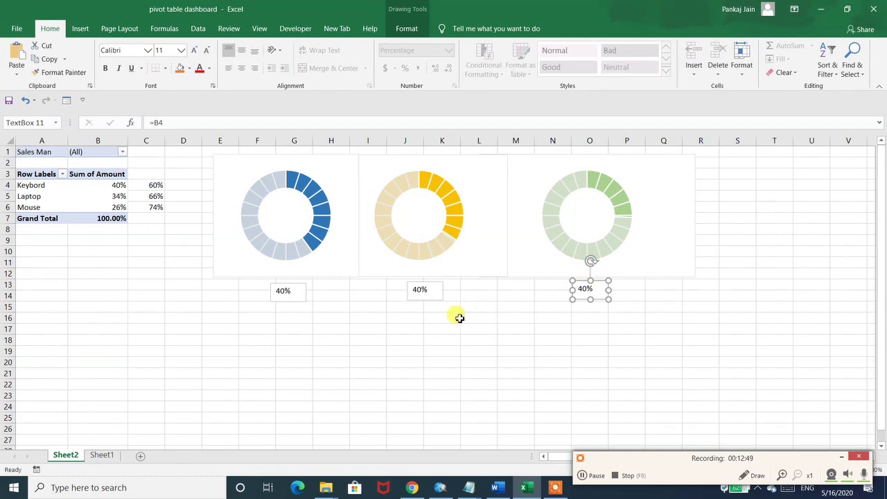
- Change the formula of the text box below the yellow doughnut chart to =B5
click(424, 297)
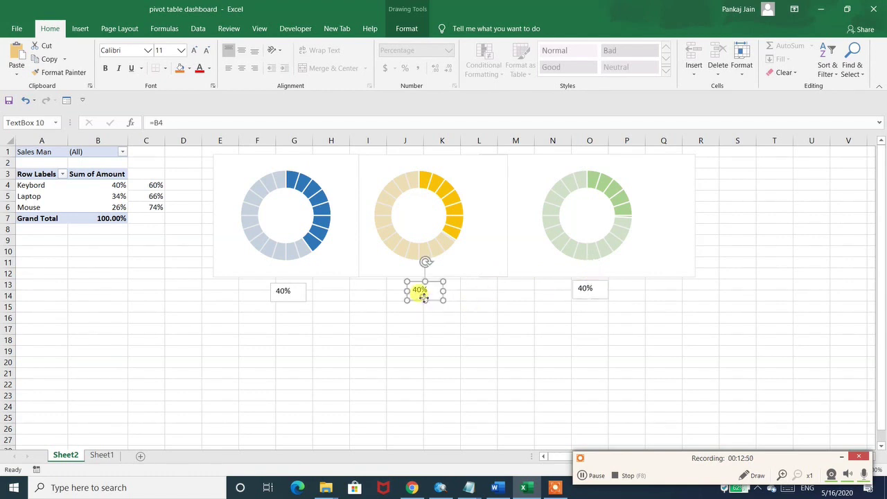
click(185, 120)
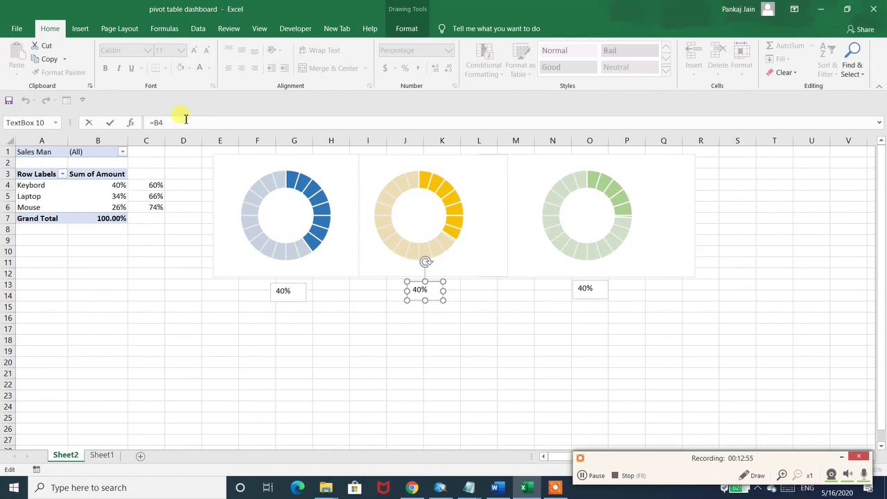
key(BackSpace)
text(5)
key(Return)
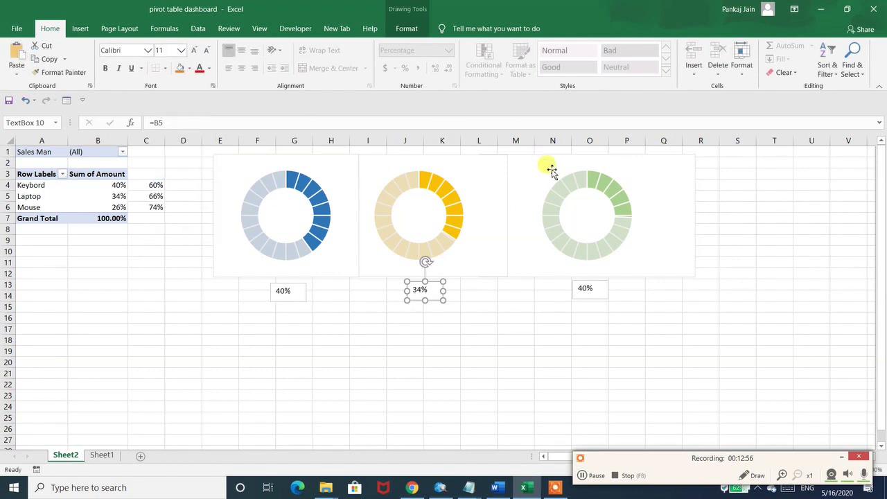
- Change the formula of the text box below the green doughnut chart to =B6
click(596, 281)
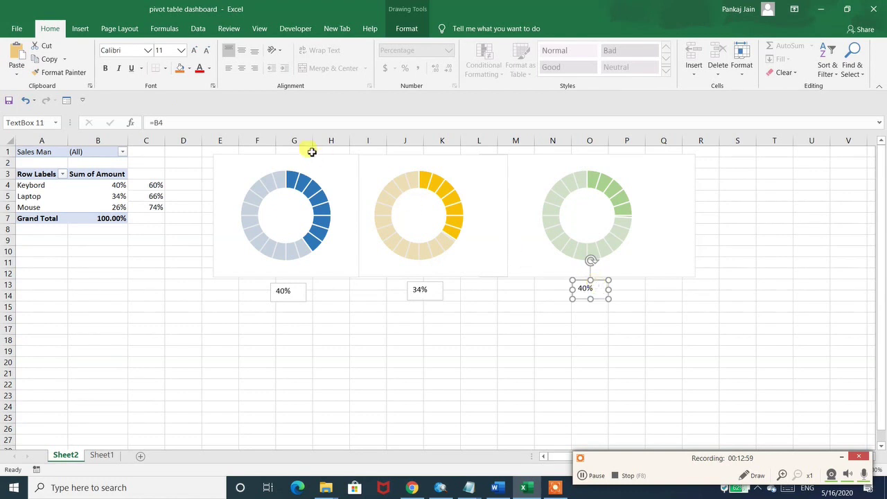
click(174, 121)
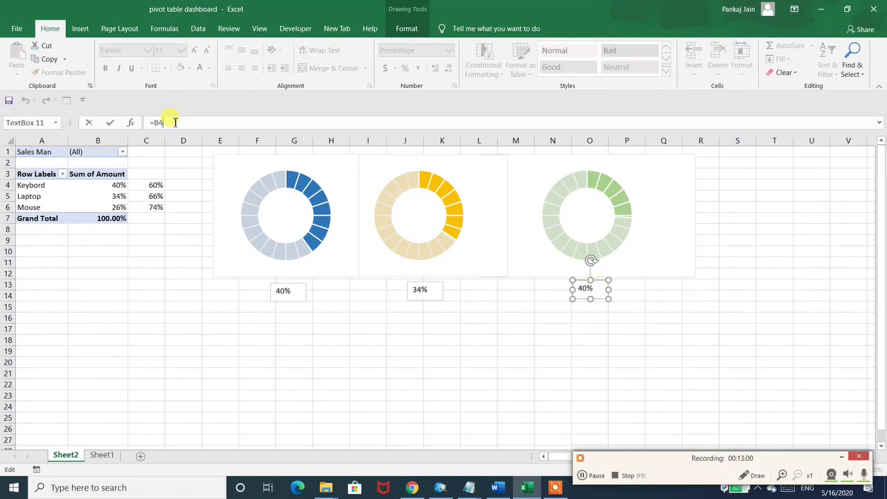
text(6)
key(Return)
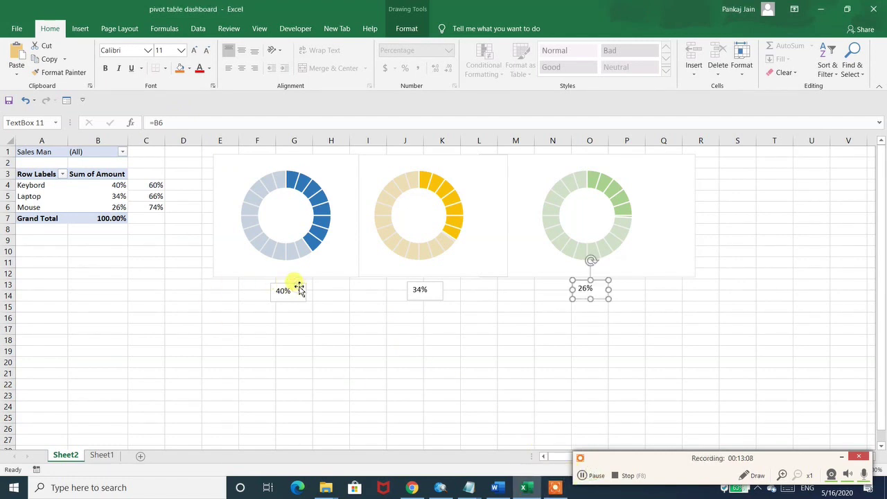
- Move the =B4 text box into the centre of the blue doughnut and format it with no fill, white outline and bold 12-point text
drag(298, 289, 297, 210)
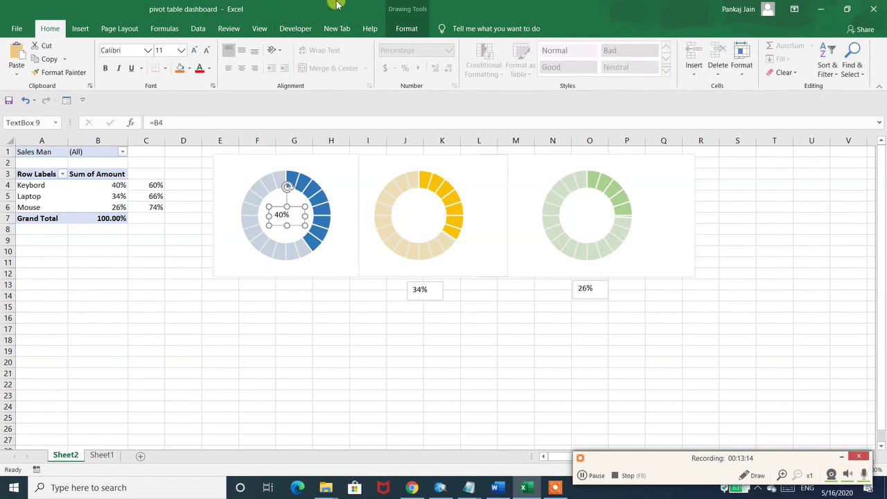
click(406, 30)
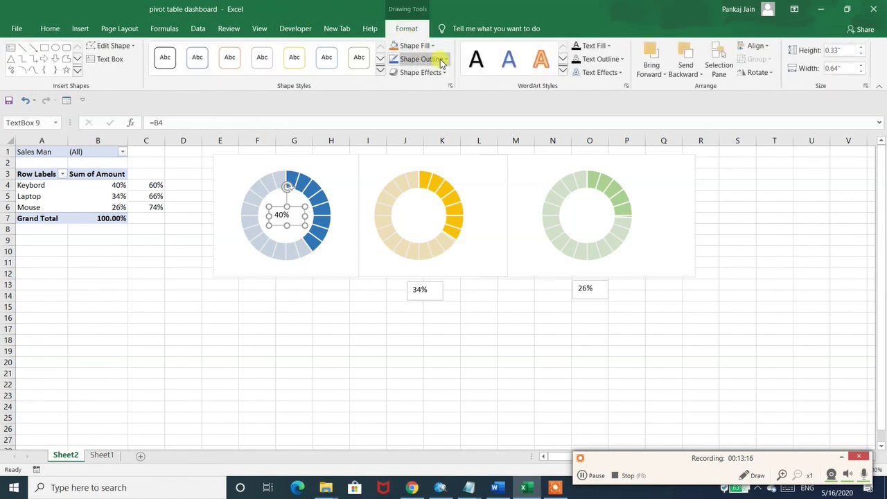
click(425, 47)
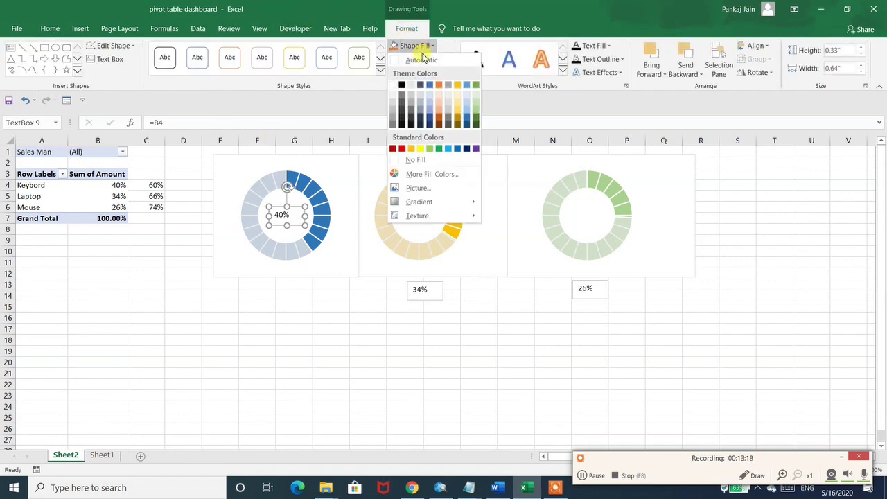
click(410, 158)
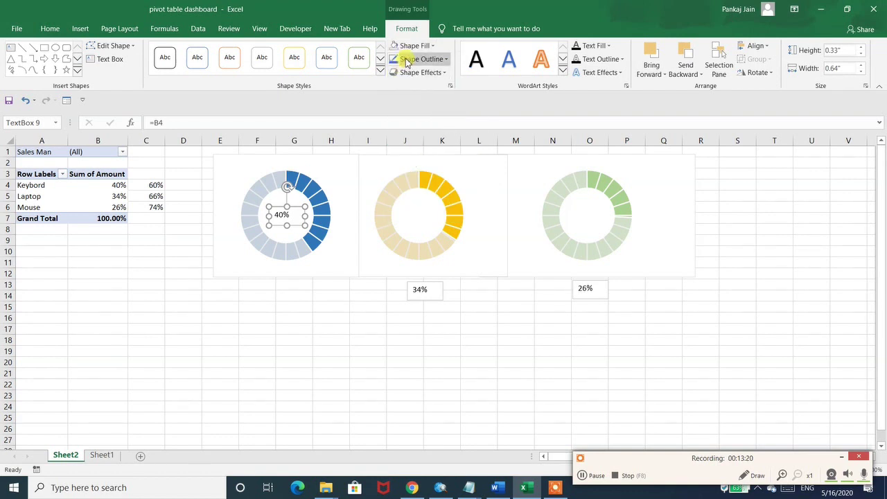
click(401, 59)
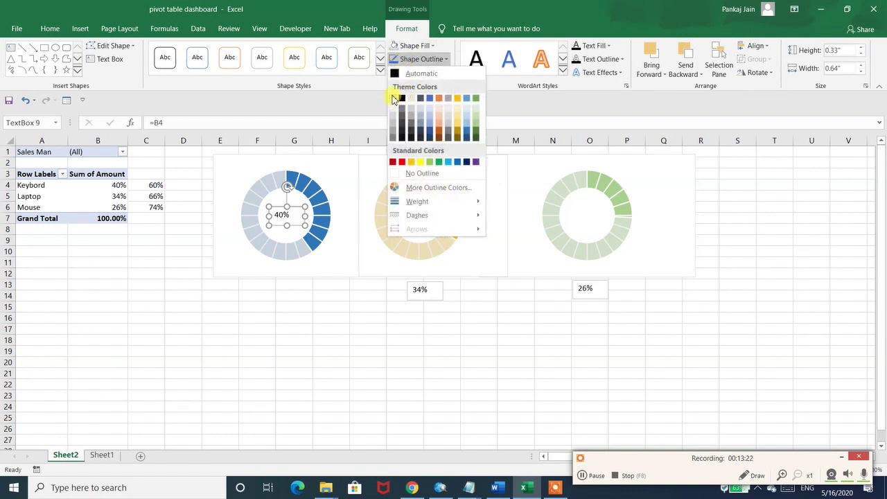
click(393, 97)
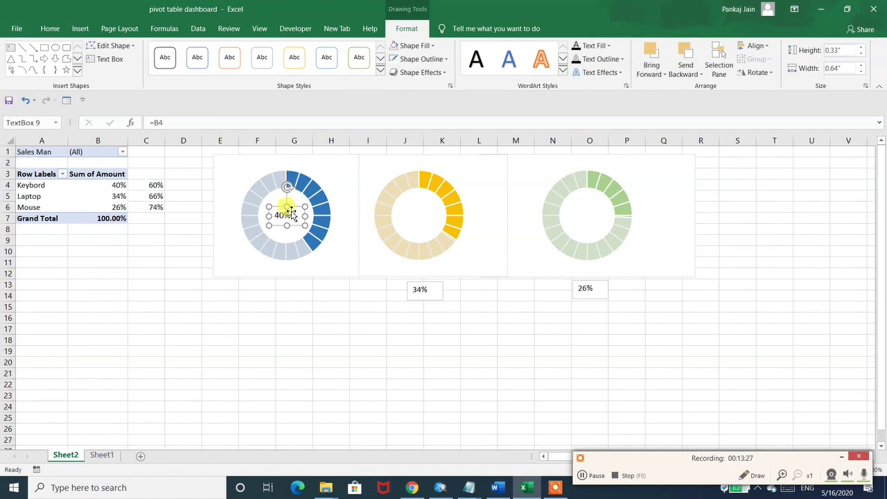
click(46, 28)
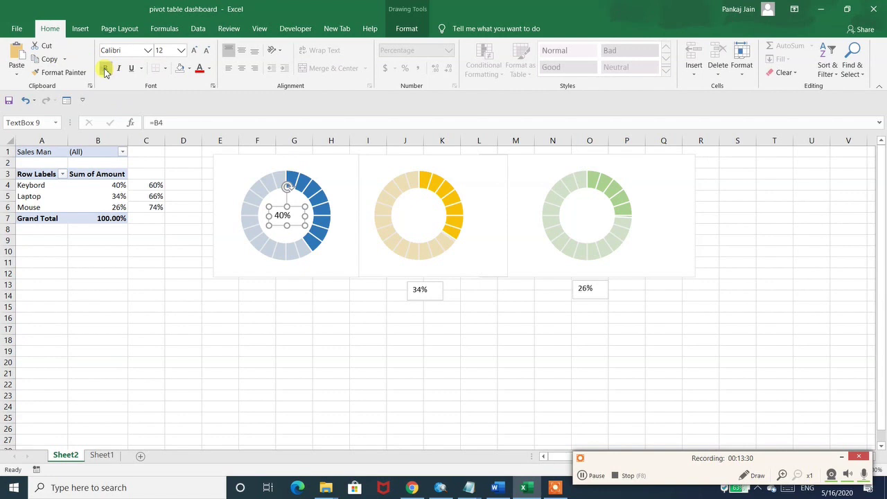
- Move the =B5 text box into the centre of the yellow doughnut and format it with bold 12-point text, no fill and no outline
click(442, 292)
drag(441, 292, 439, 214)
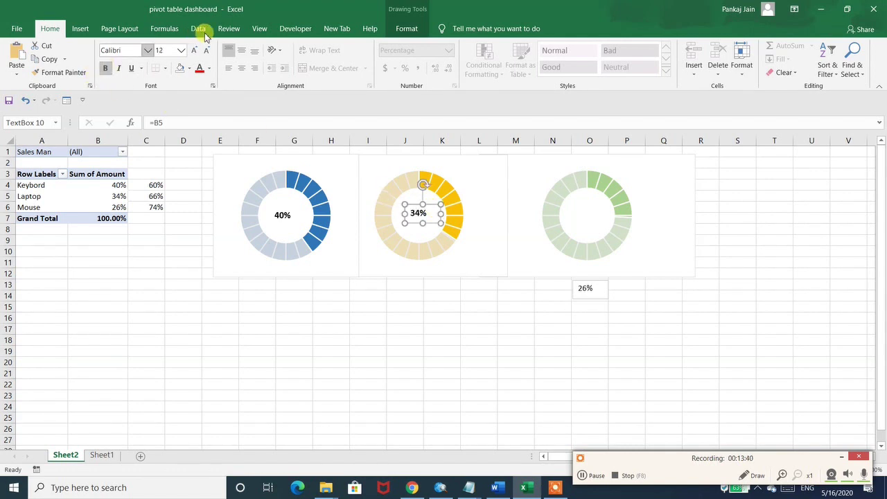
click(408, 29)
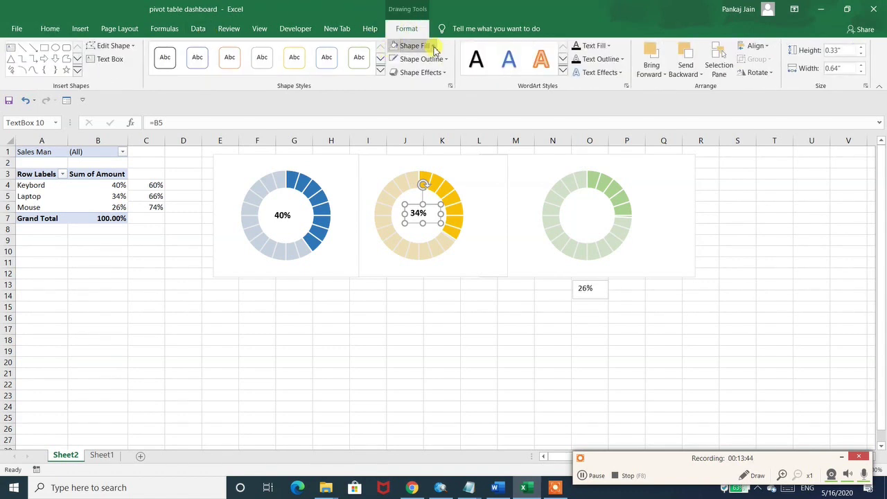
click(433, 46)
click(416, 160)
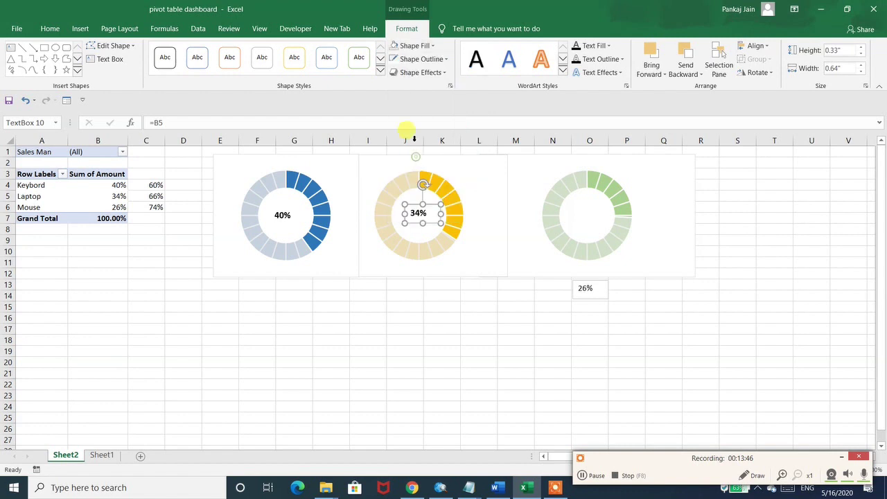
click(418, 60)
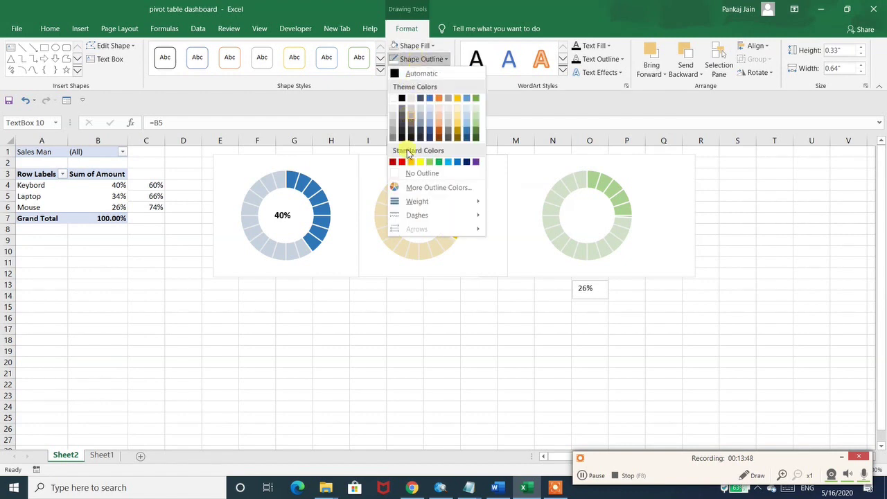
click(408, 173)
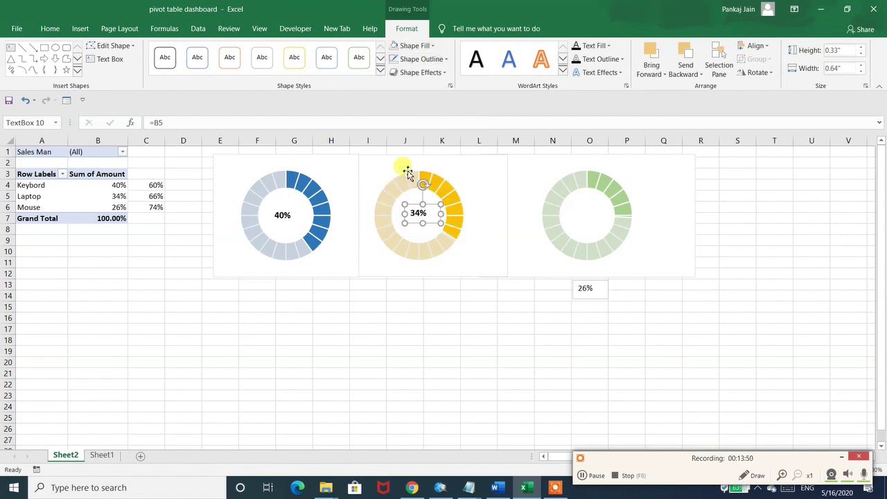
click(400, 285)
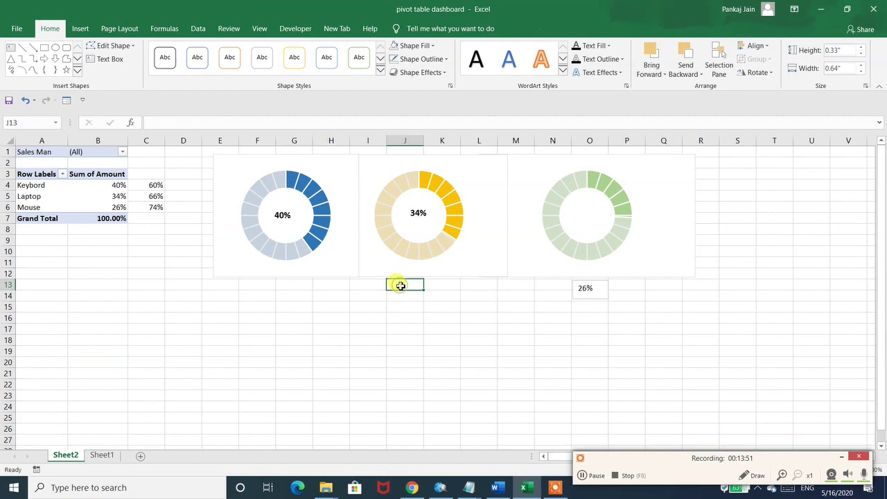
- Move the =B6 text box into the centre of the green doughnut and format it with no fill, no outline and bold 12-point text
click(571, 283)
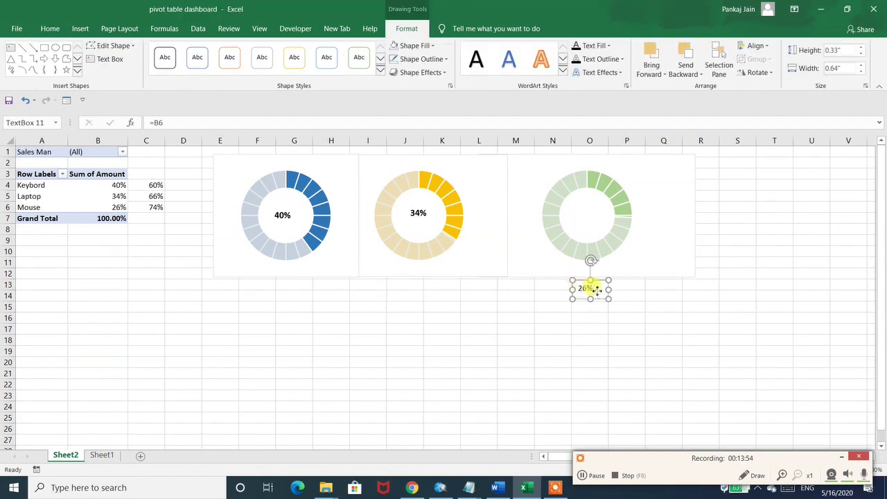
drag(596, 290, 594, 217)
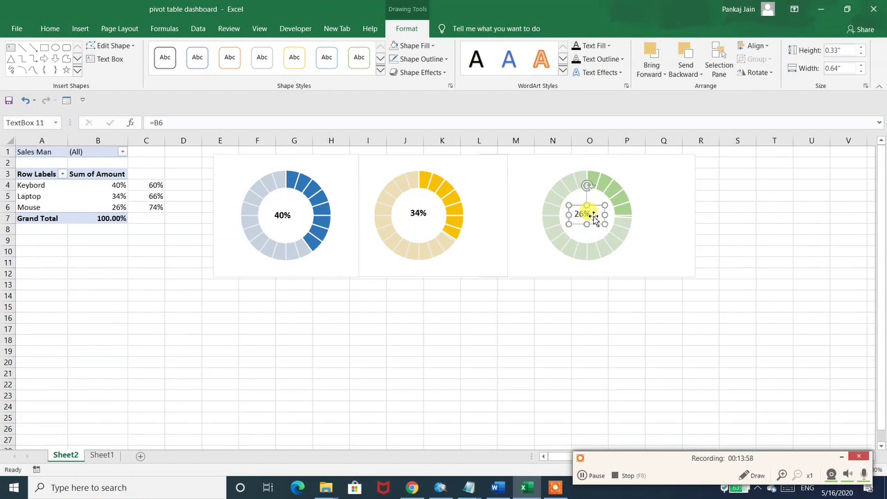
click(430, 48)
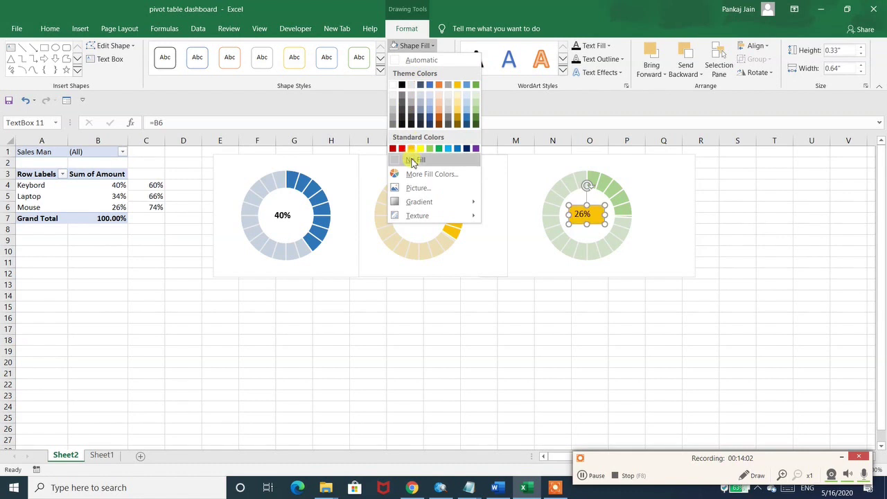
click(413, 161)
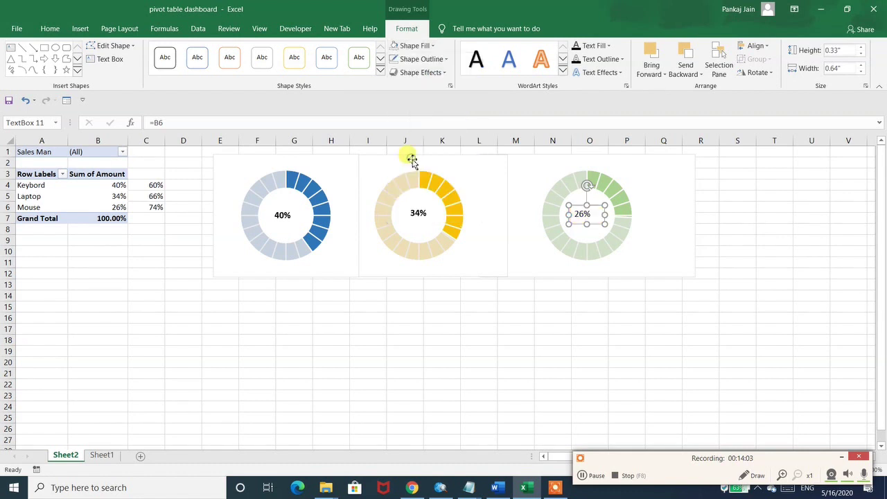
click(428, 59)
click(415, 175)
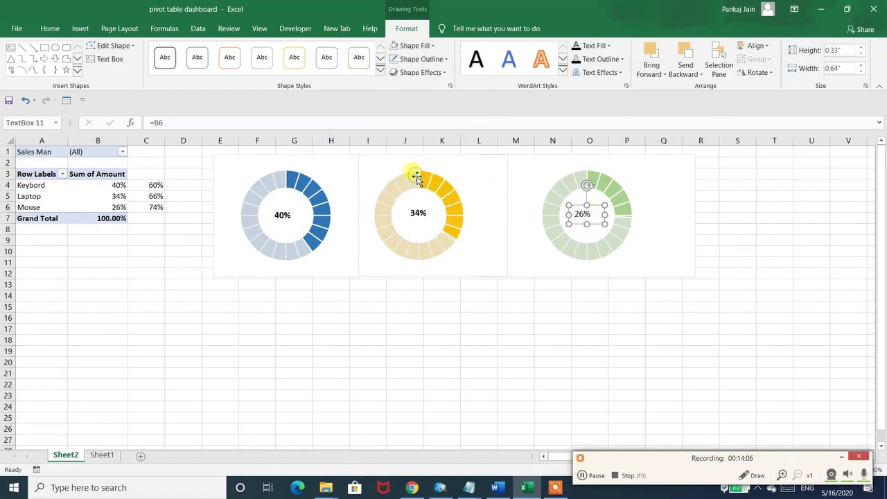
click(49, 29)
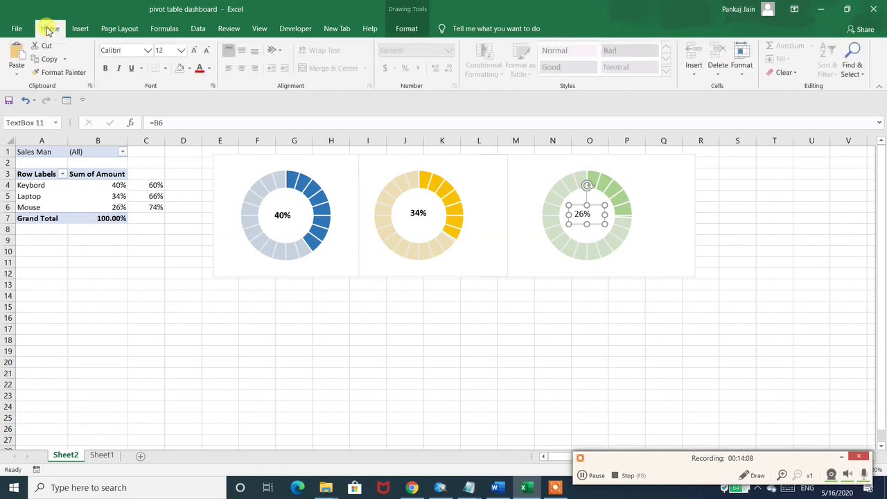
click(105, 69)
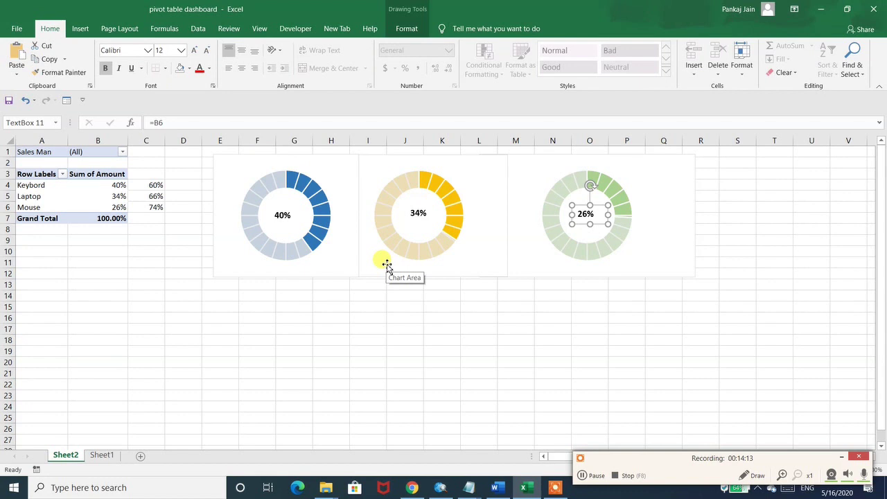
click(588, 475)
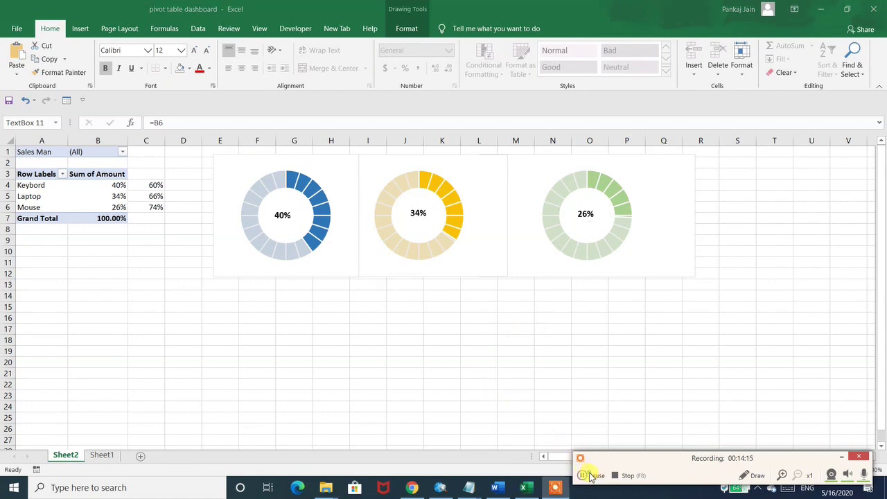
- Set the font colour of the percentage in the blue doughnut to the blue theme colour
click(284, 219)
click(284, 216)
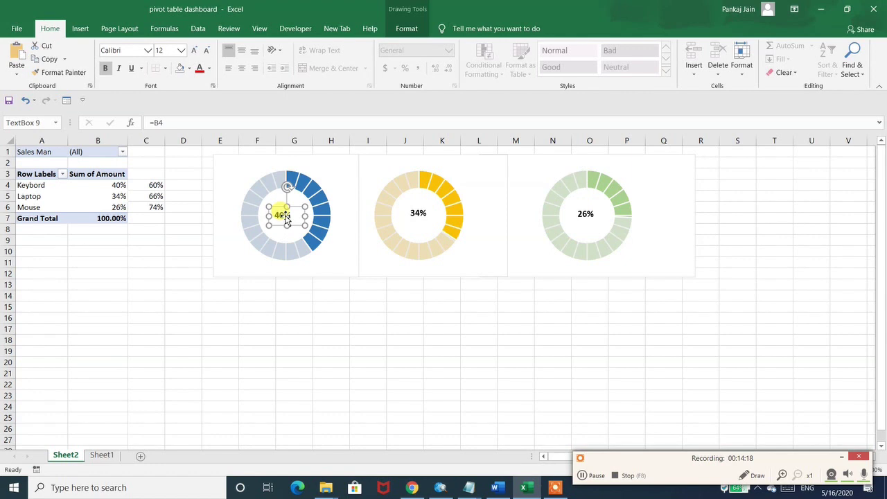
click(210, 69)
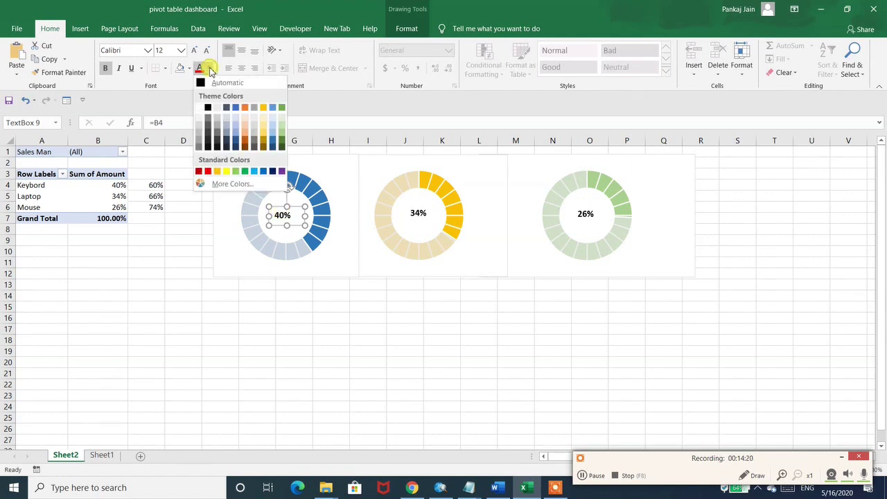
click(236, 108)
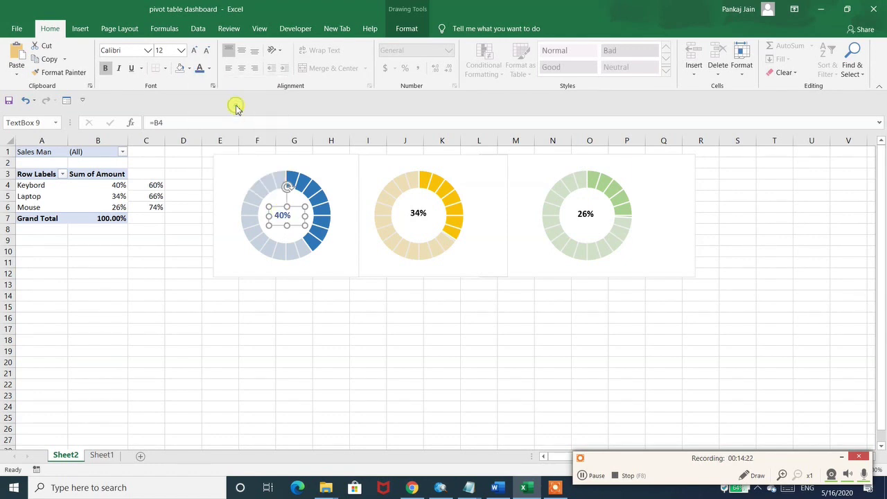
- Set the font colour of the percentage in the yellow doughnut to a light orange theme shade
click(419, 212)
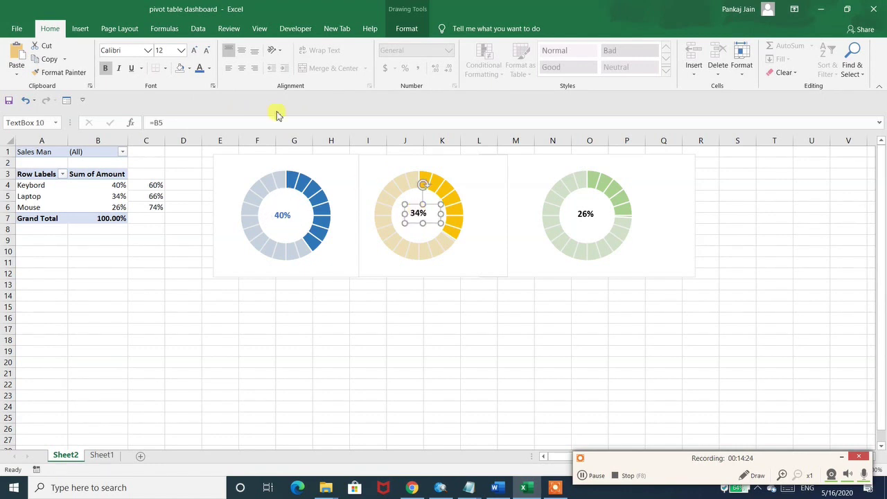
click(211, 69)
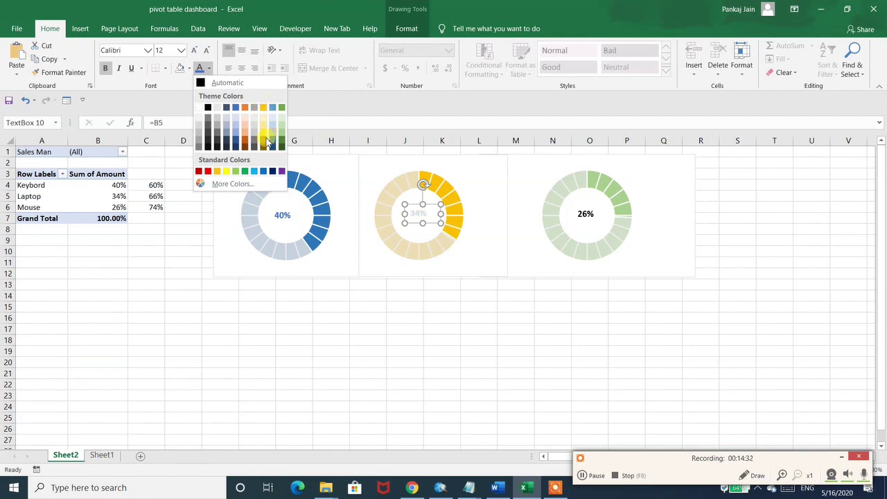
click(246, 136)
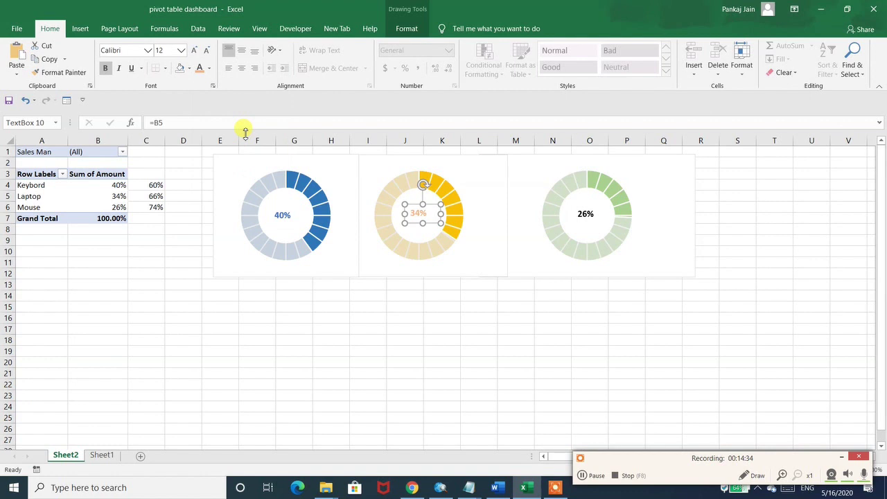
- Set the font colour of the percentage in the green doughnut to the green theme colour and deselect the text box
click(586, 217)
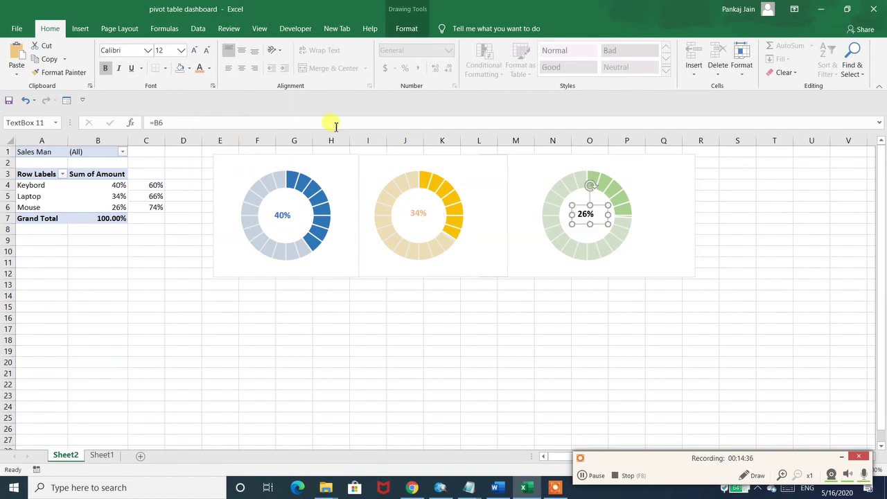
click(211, 69)
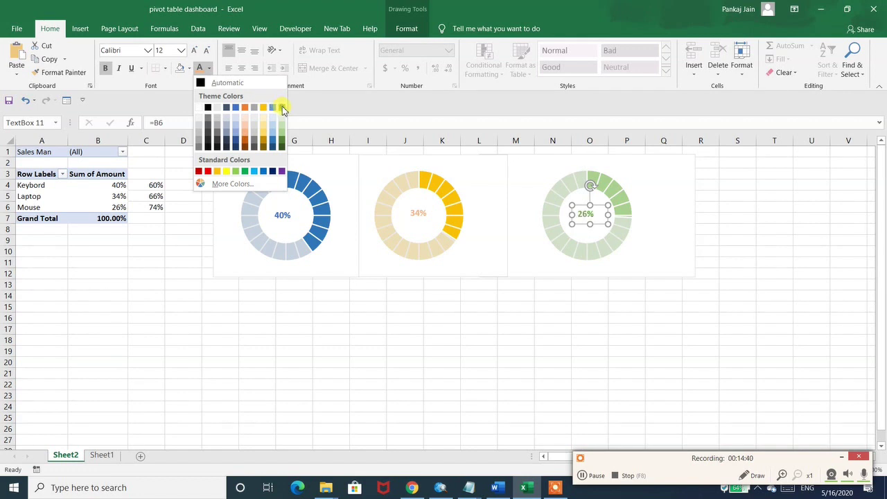
click(282, 108)
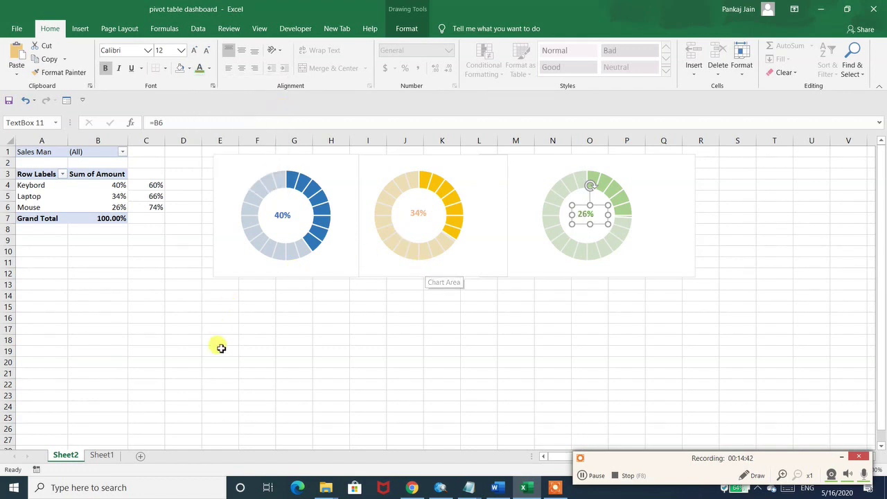
click(361, 365)
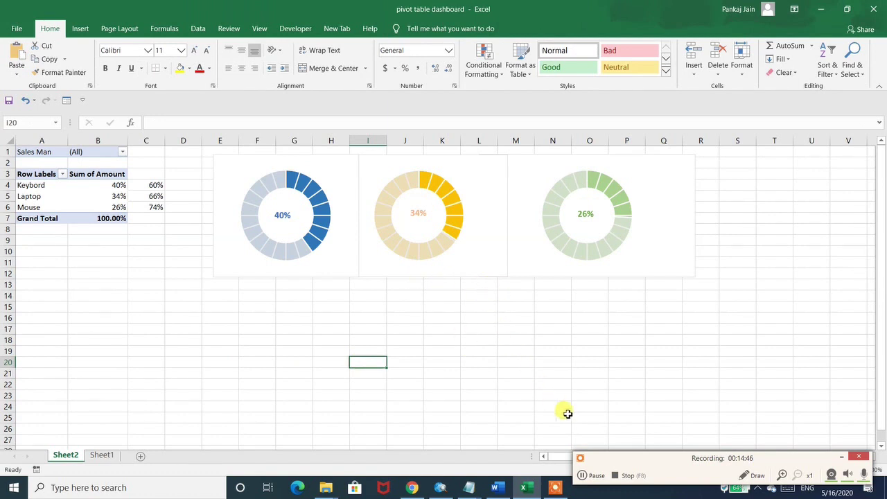
click(580, 475)
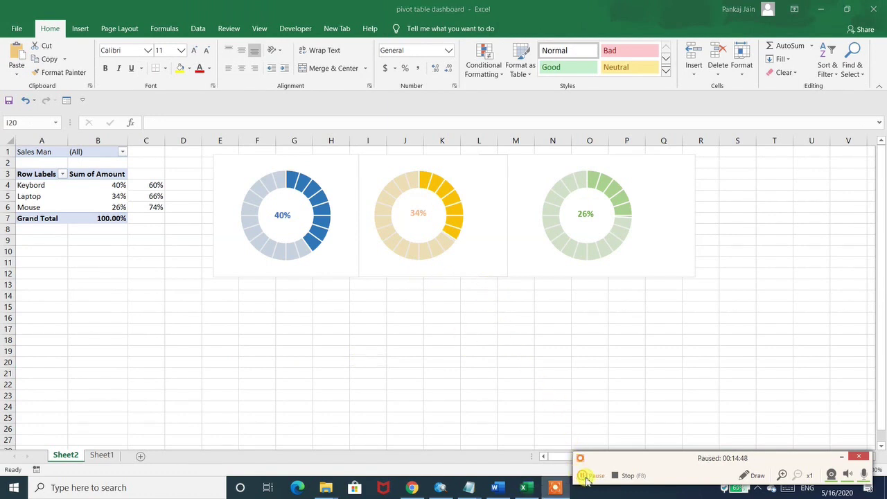
- Insert a text box below the blue doughnut, link it to cell =$A$4, and narrow it to fit its label
click(584, 477)
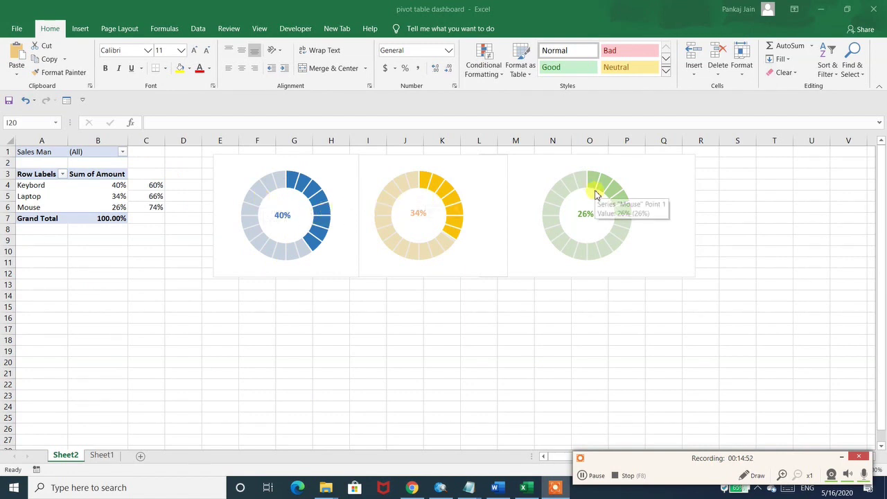
click(70, 28)
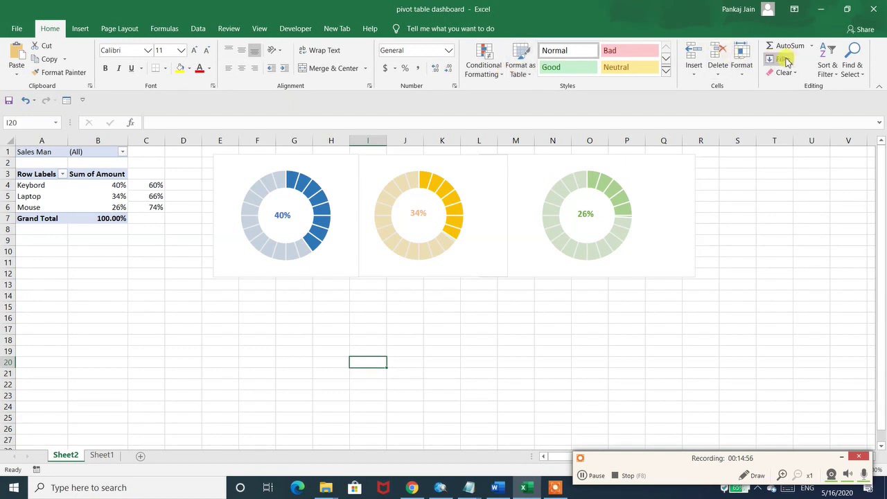
click(81, 28)
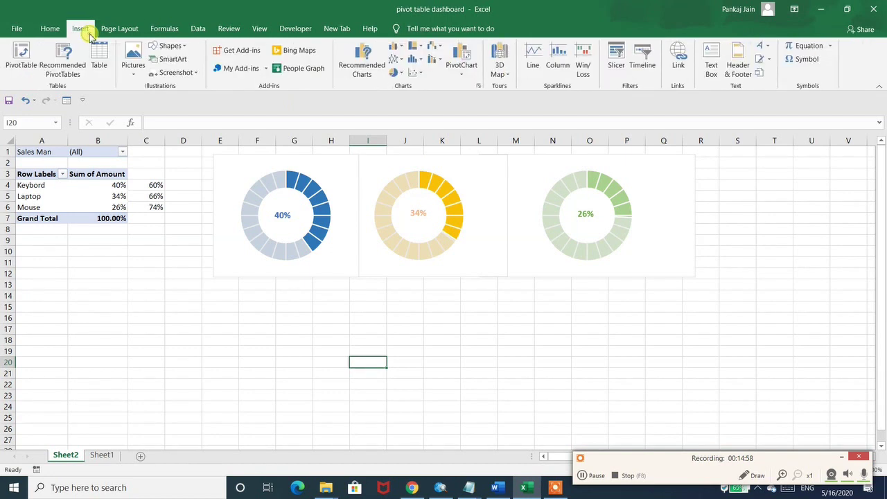
click(711, 57)
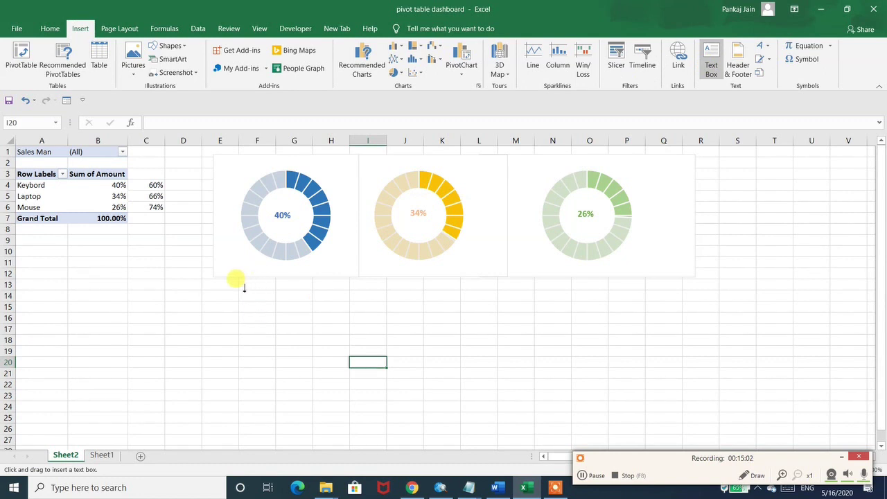
drag(242, 290, 331, 306)
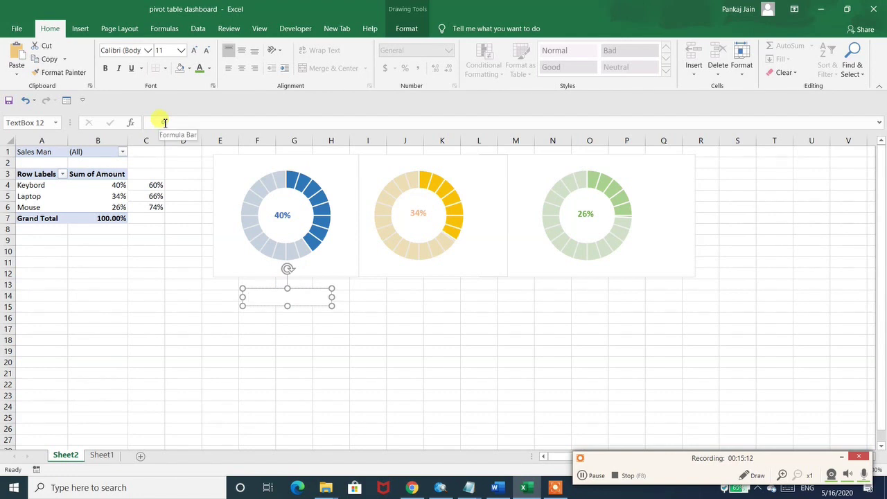
click(165, 122)
text(=$a$4)
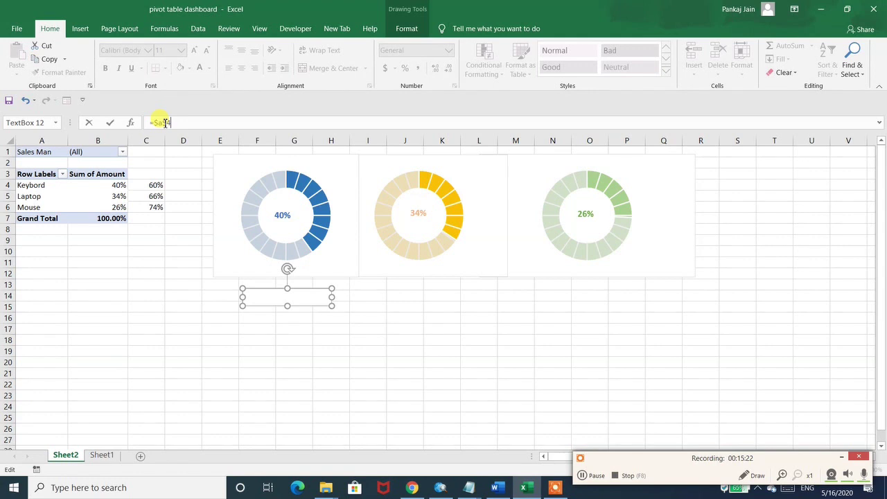
key(Return)
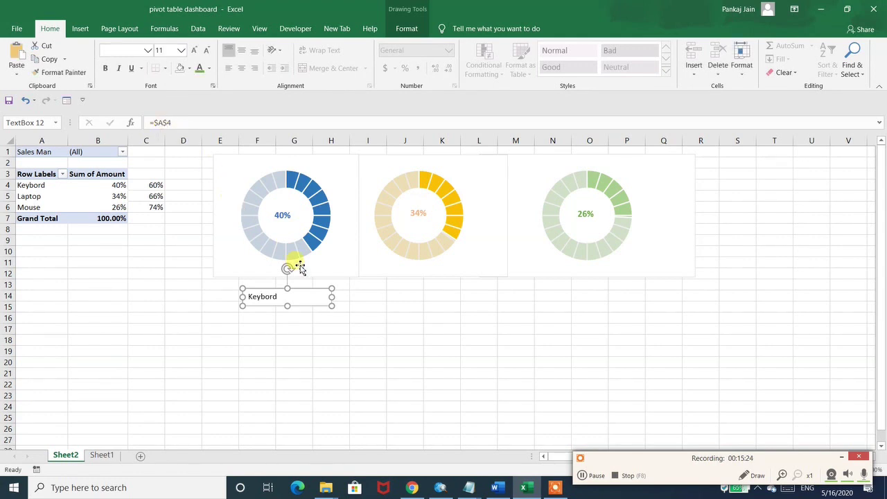
drag(331, 298, 301, 284)
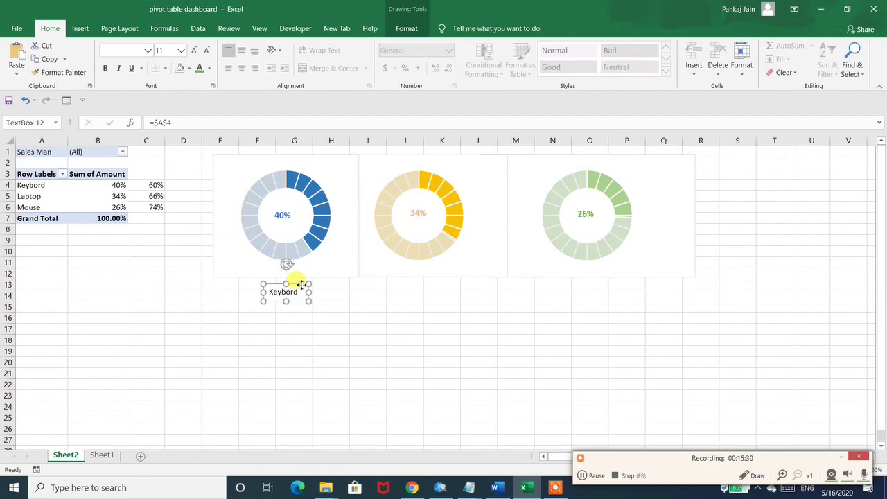
- Duplicate the Keybord text box twice, placing one copy below the yellow doughnut and one below the green doughnut
key(ctrl+d)
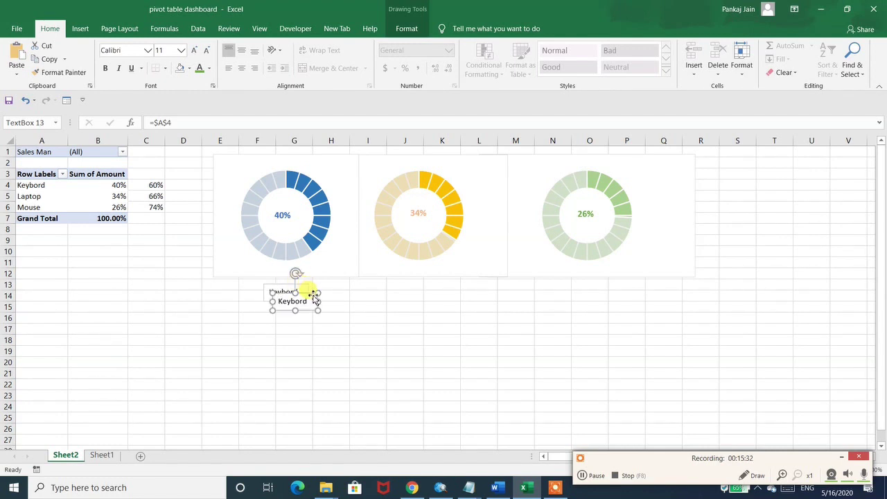
drag(313, 296, 439, 288)
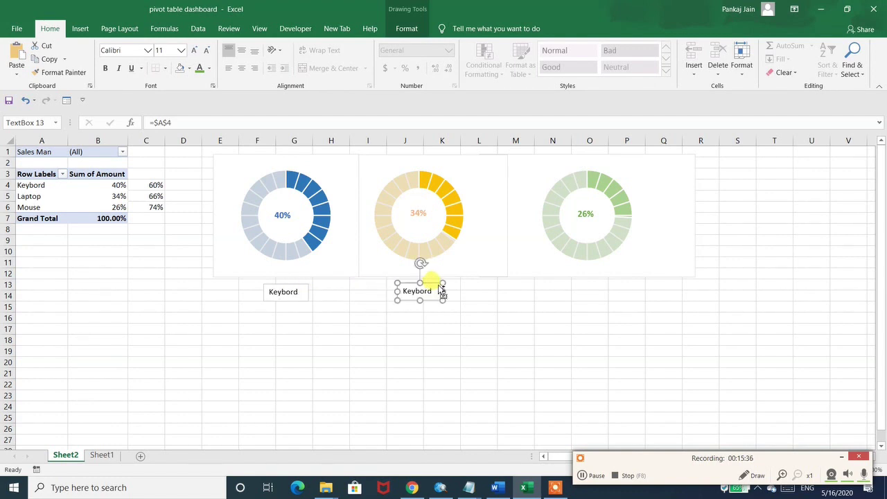
key(ctrl+d)
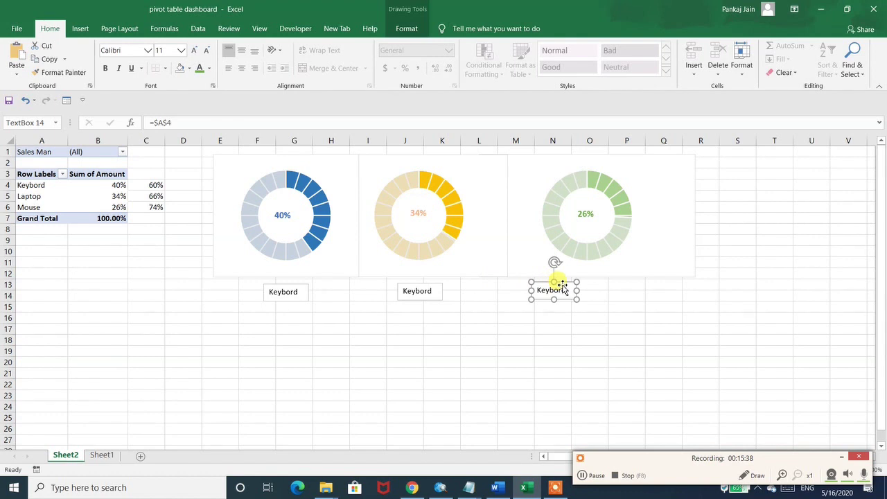
drag(565, 281, 594, 283)
- Link the label below the yellow doughnut to =$A$5 and the one below the green doughnut to =$A$6
click(415, 293)
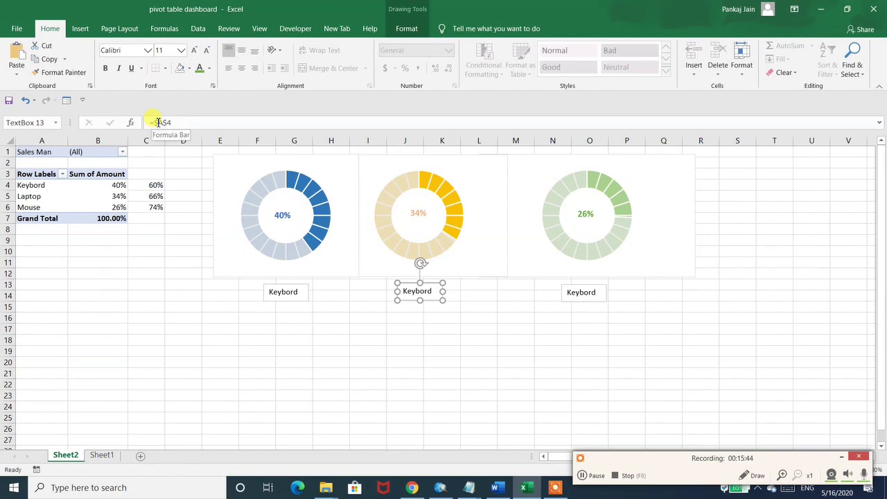
click(180, 122)
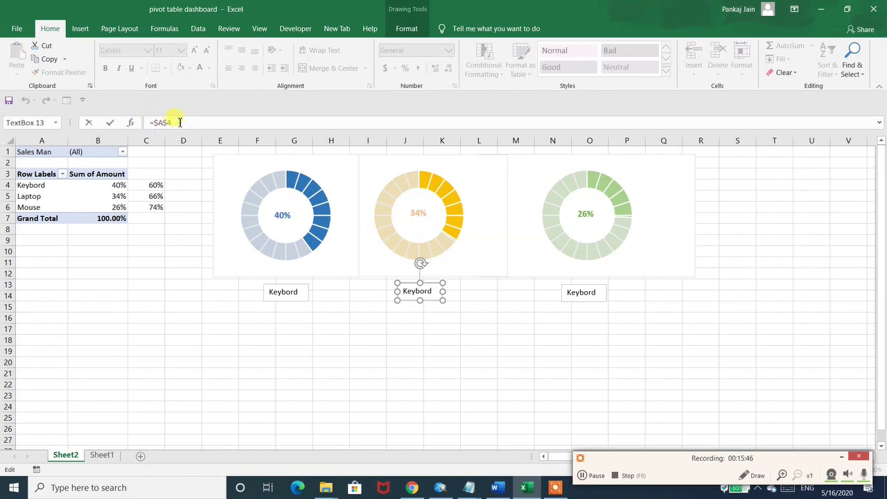
key(Return)
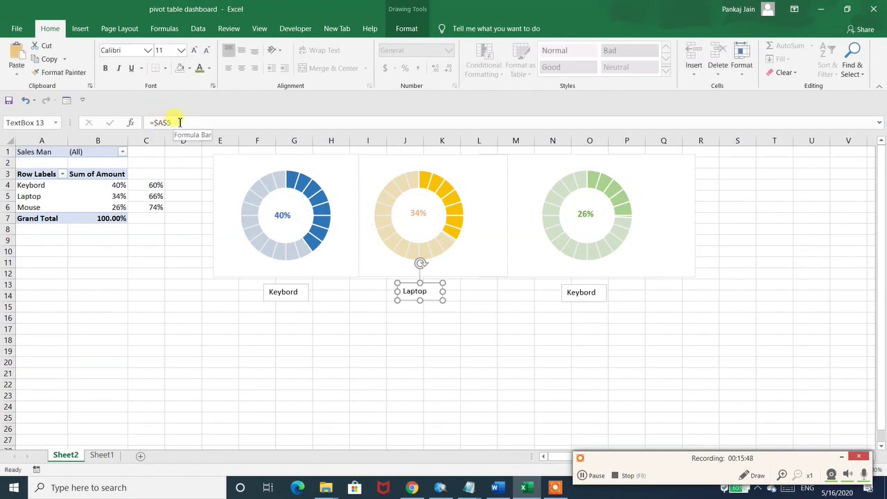
click(591, 295)
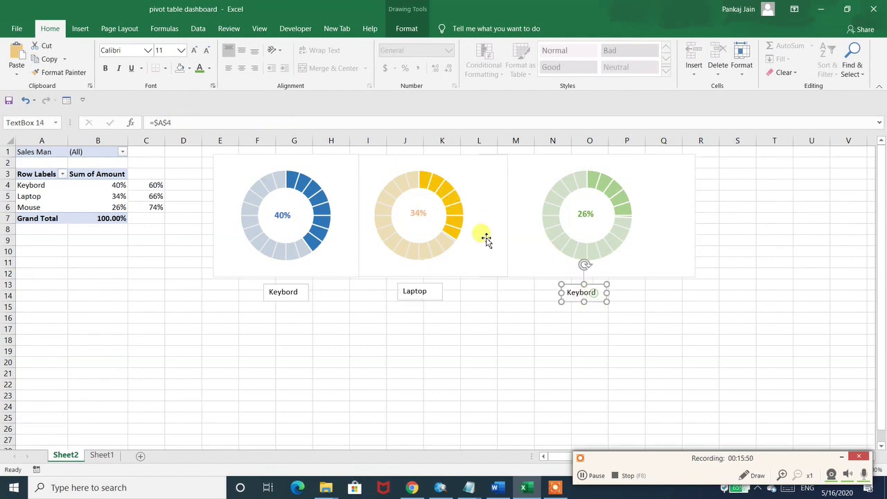
click(245, 122)
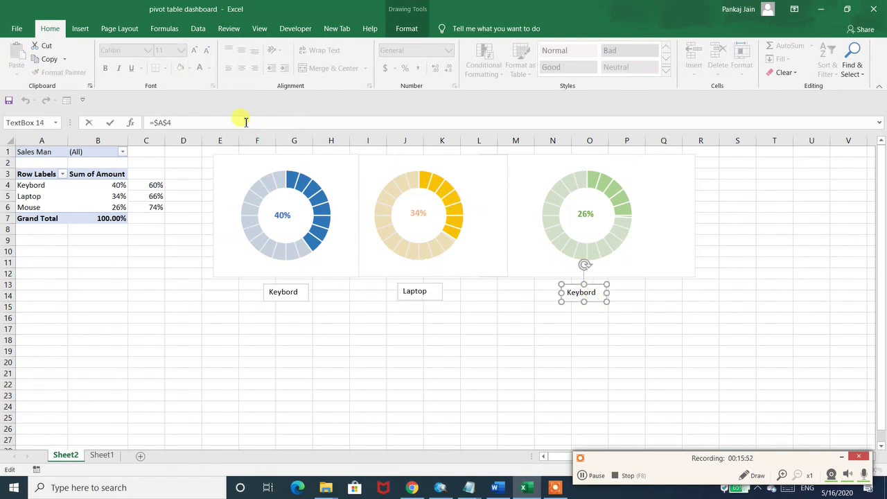
key(Return)
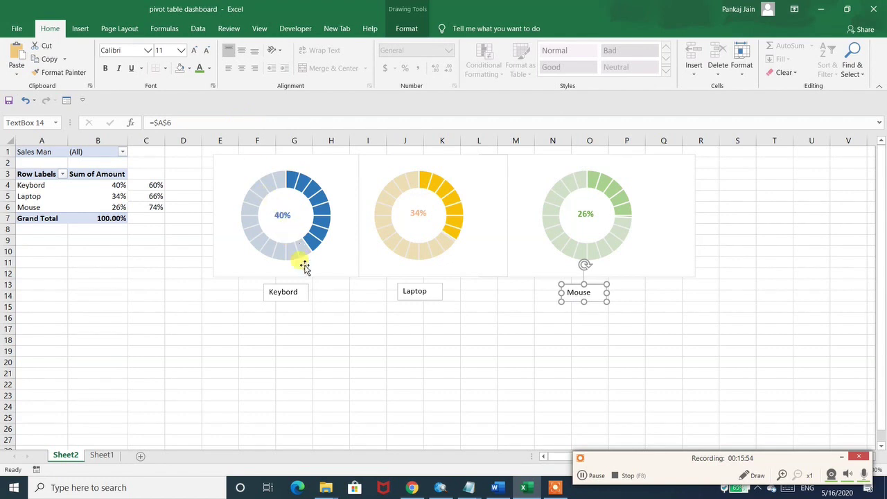
click(337, 324)
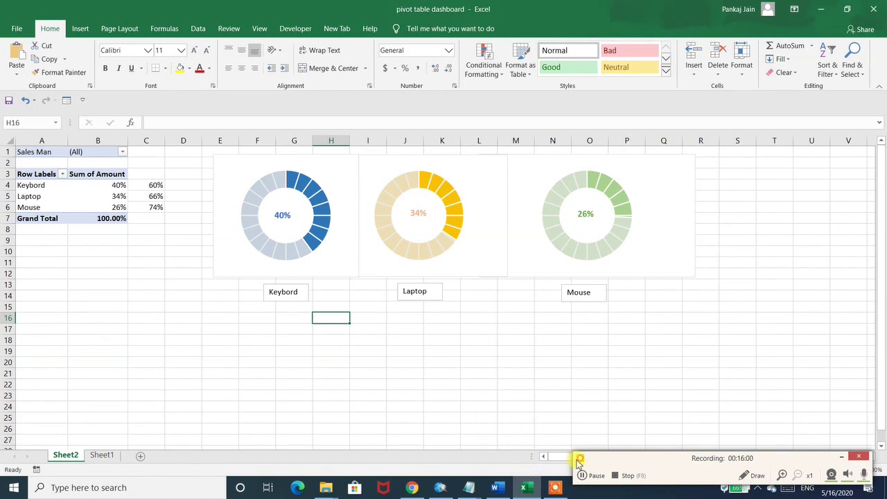
- Format the Keybord label as bold 14-point text in the blue theme colour and widen its box to fit
click(305, 286)
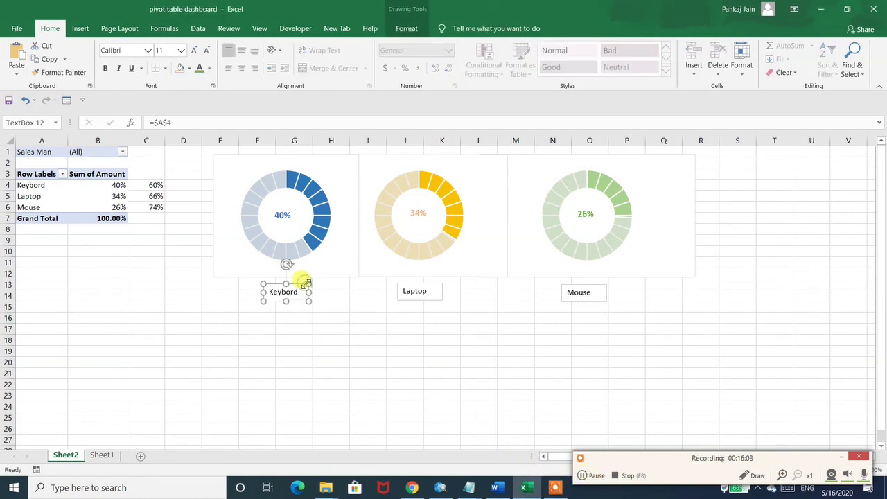
click(209, 68)
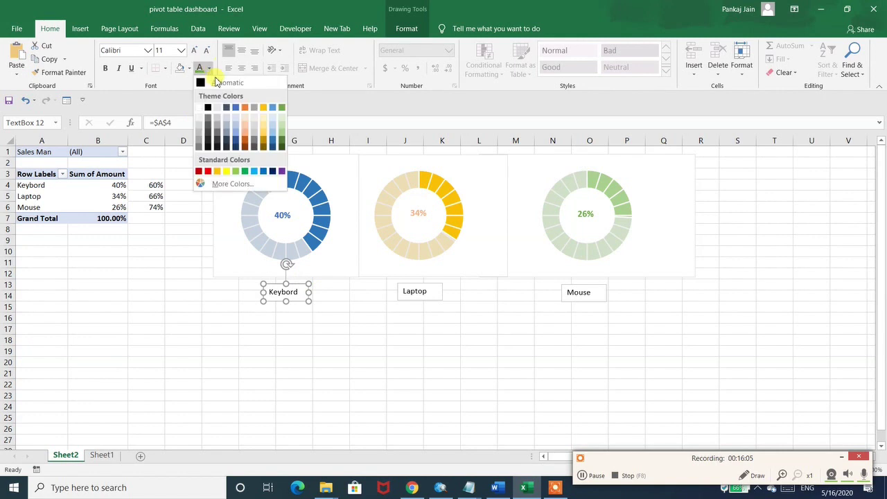
click(235, 108)
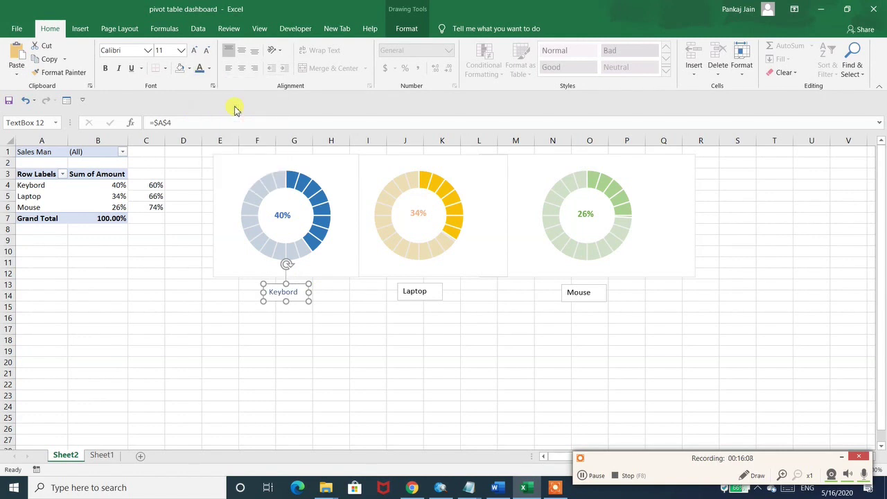
key(ctrl+shift+period)
key(ctrl+shift+period)
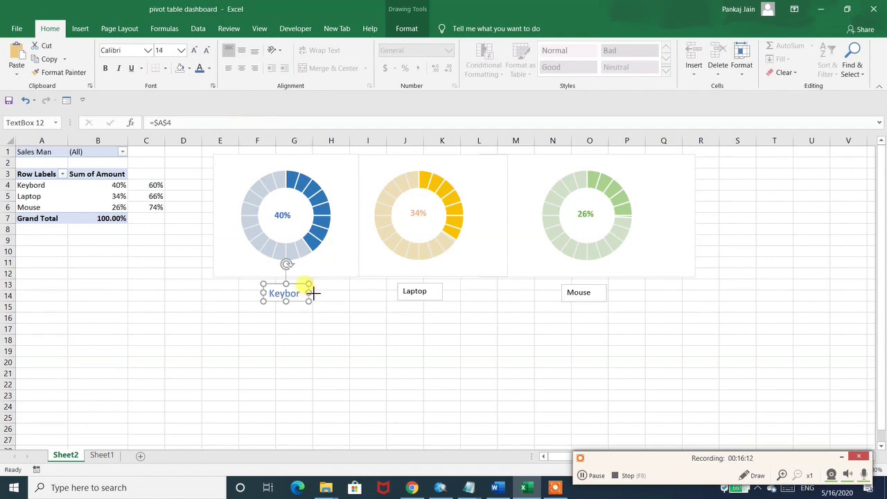
drag(313, 293, 319, 293)
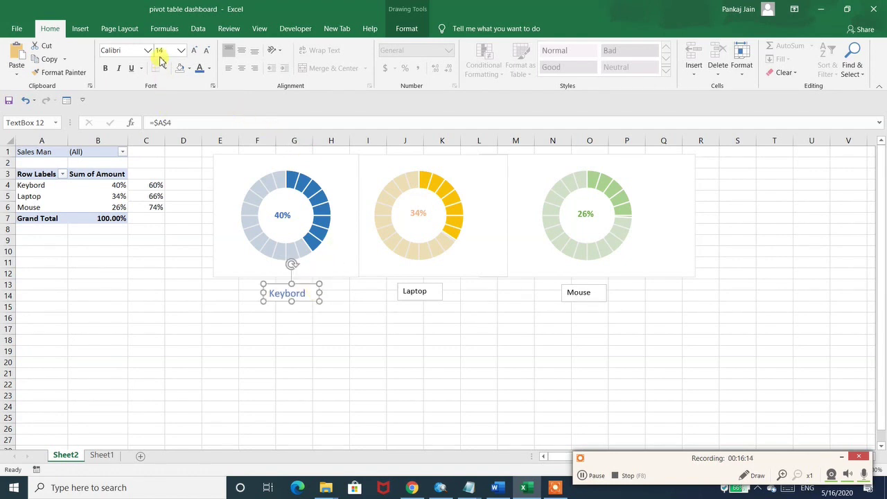
click(105, 69)
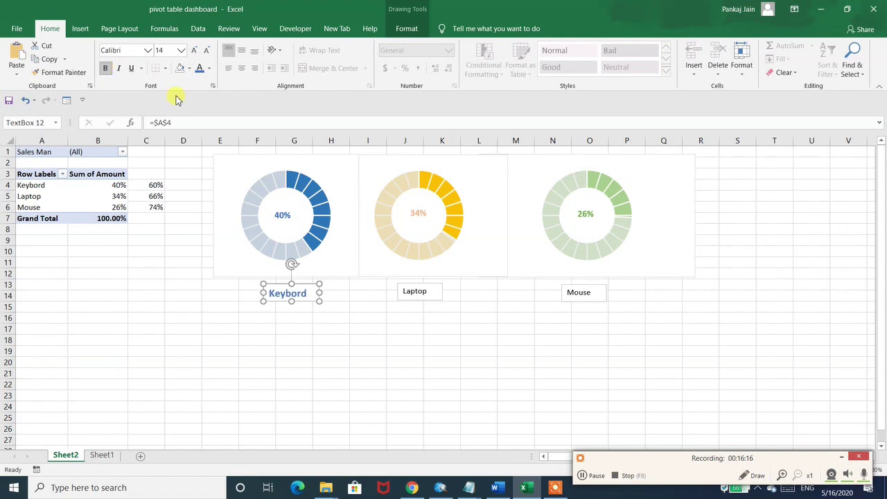
- Format the Laptop label as bold 14-point text in the orange theme colour
click(417, 284)
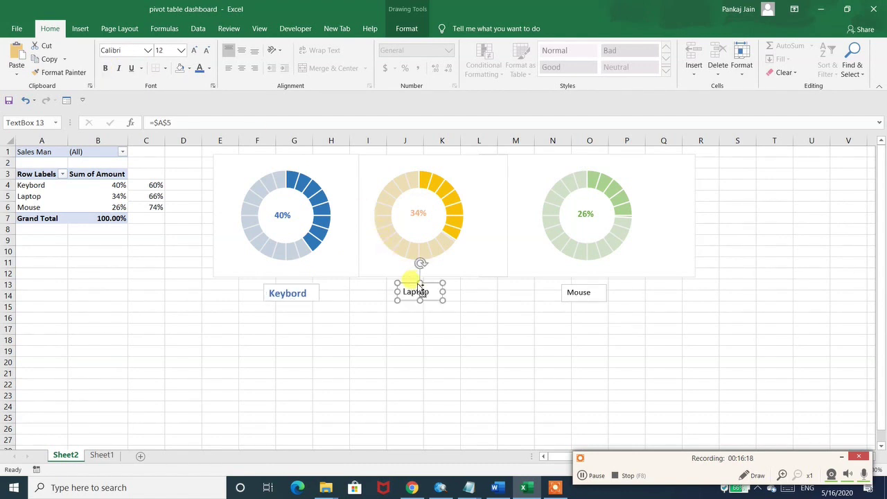
click(106, 68)
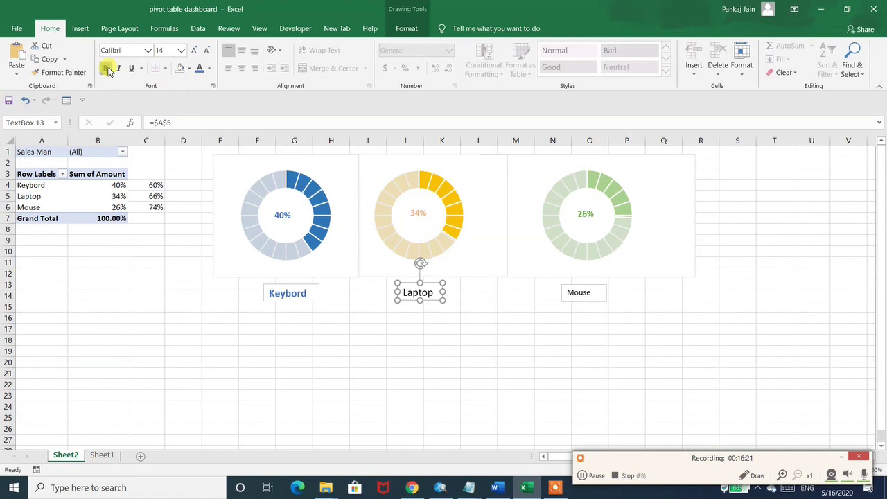
click(209, 68)
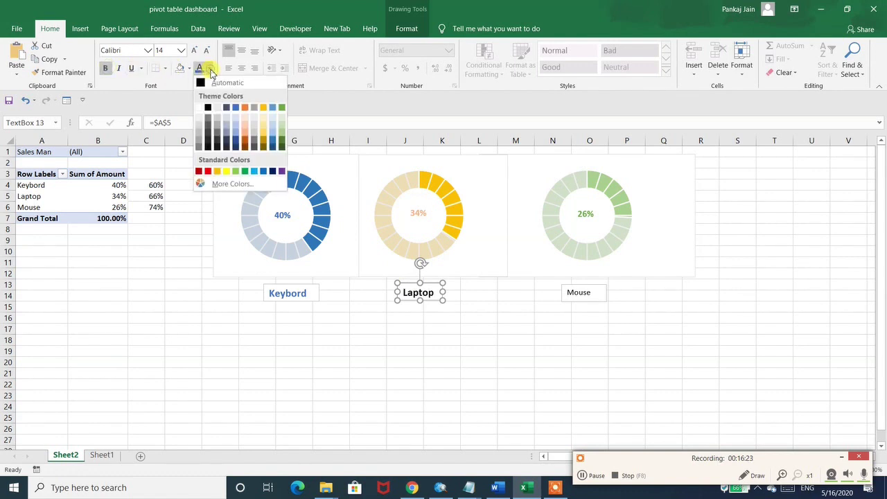
click(244, 109)
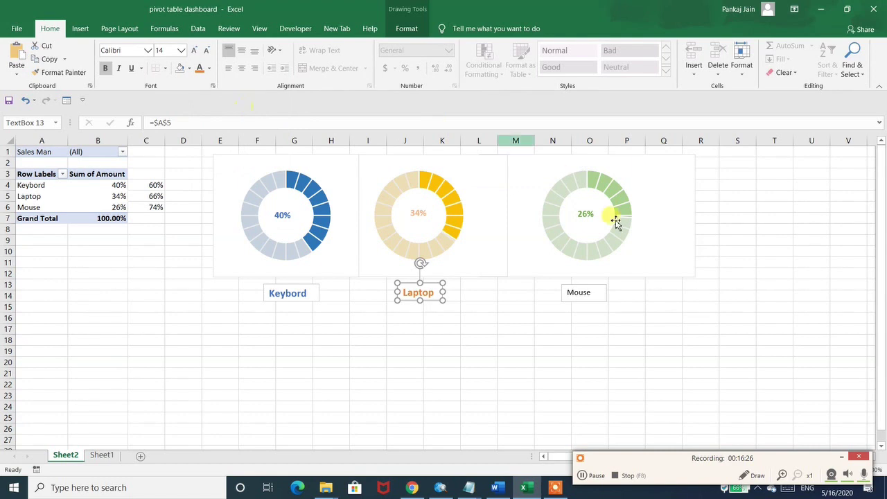
- Format the Mouse label as bold 14-point text in the green theme colour and deselect it
click(603, 293)
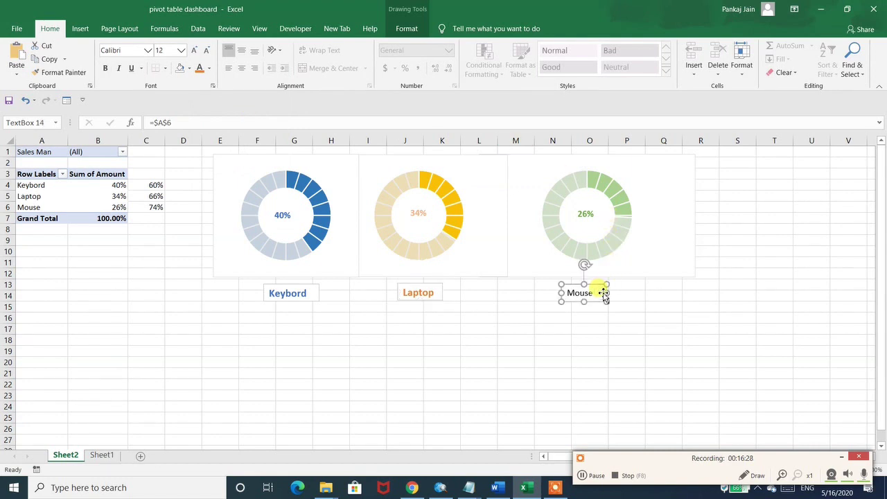
click(106, 73)
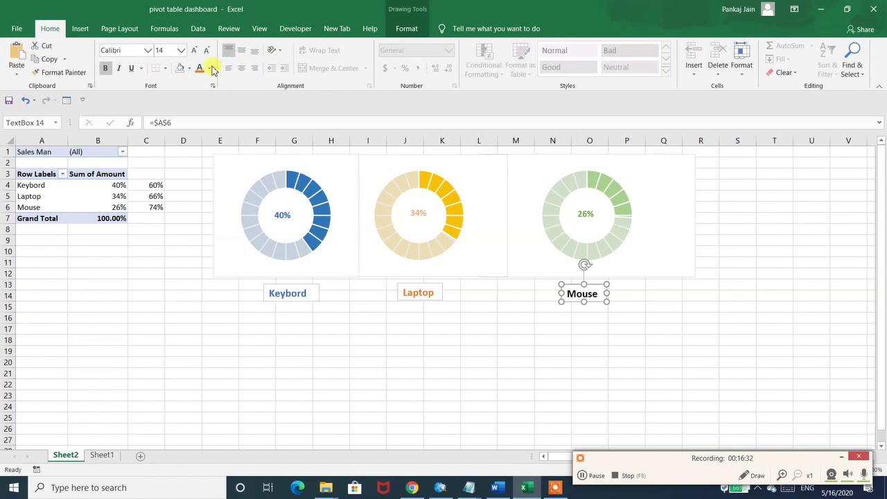
click(212, 68)
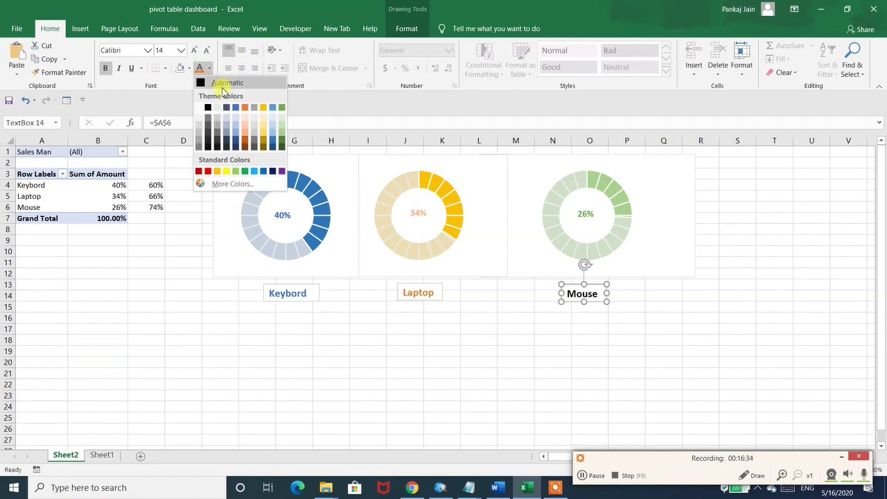
key(Escape)
click(281, 110)
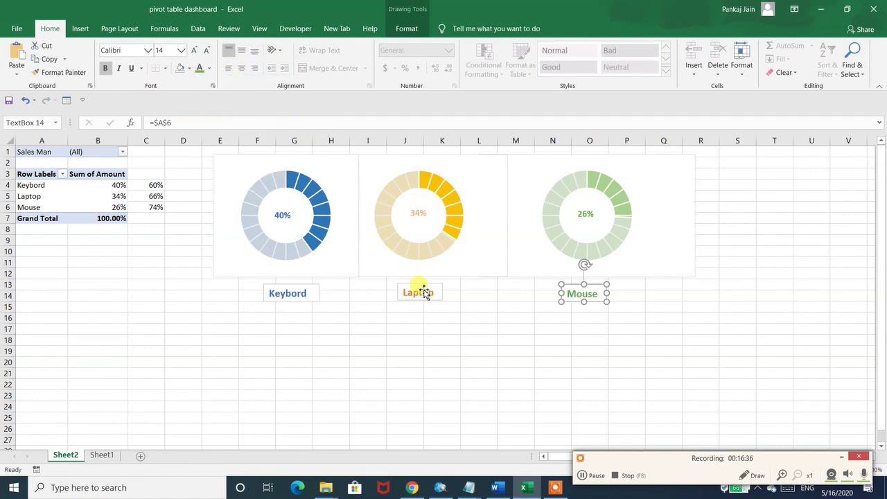
click(400, 330)
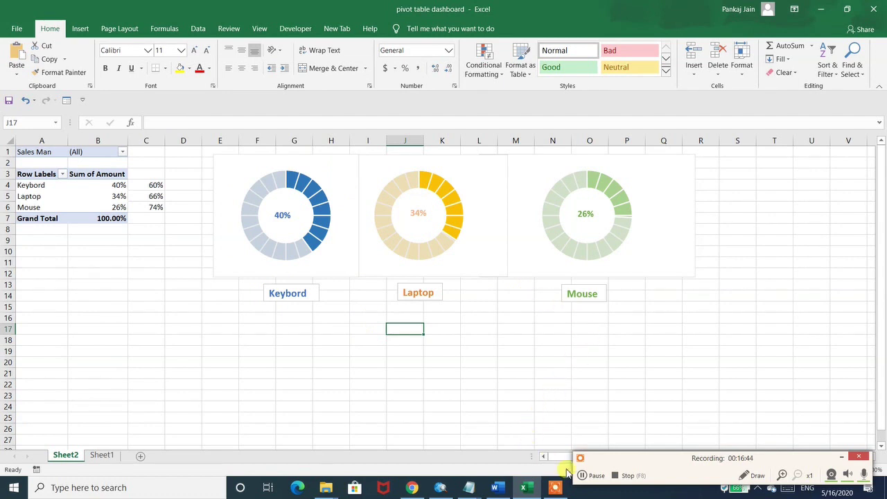
- Remove the shape outline and fill from the Keybord label below the blue doughnut
click(586, 475)
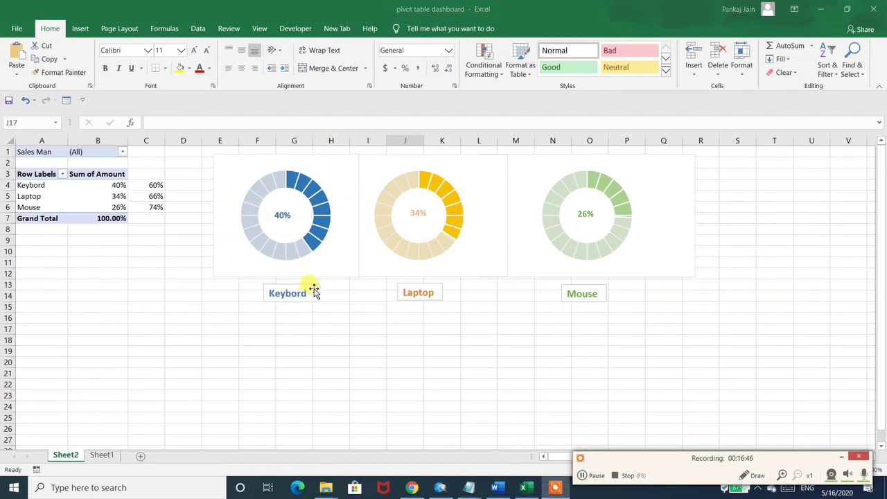
click(313, 288)
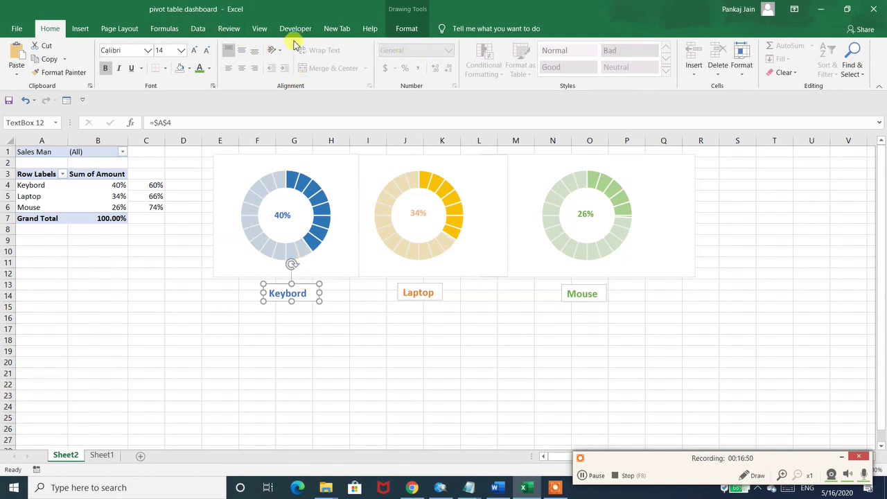
click(407, 29)
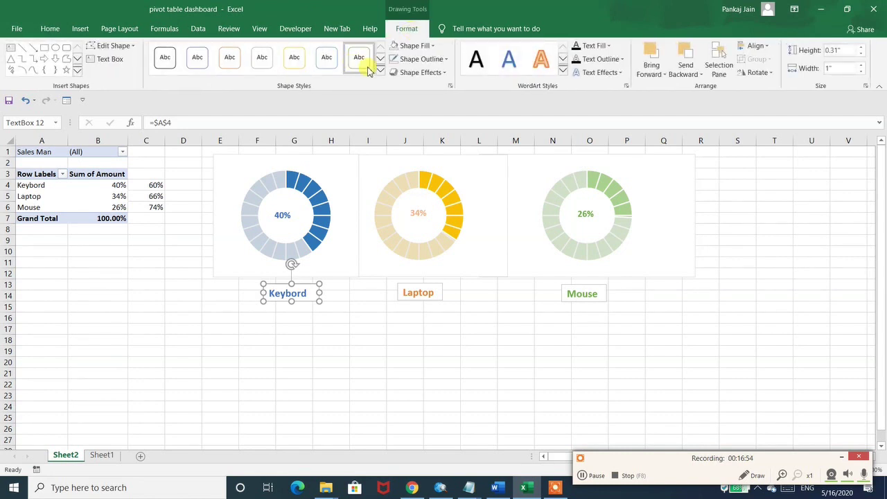
click(406, 59)
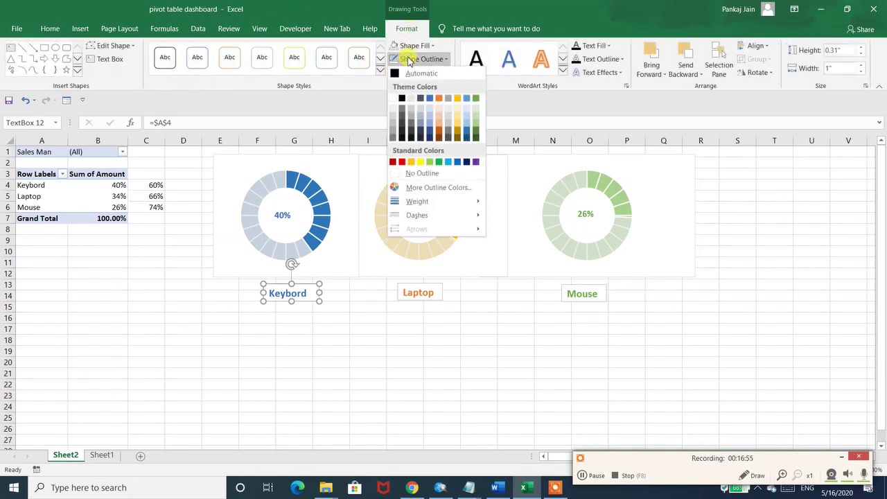
click(402, 173)
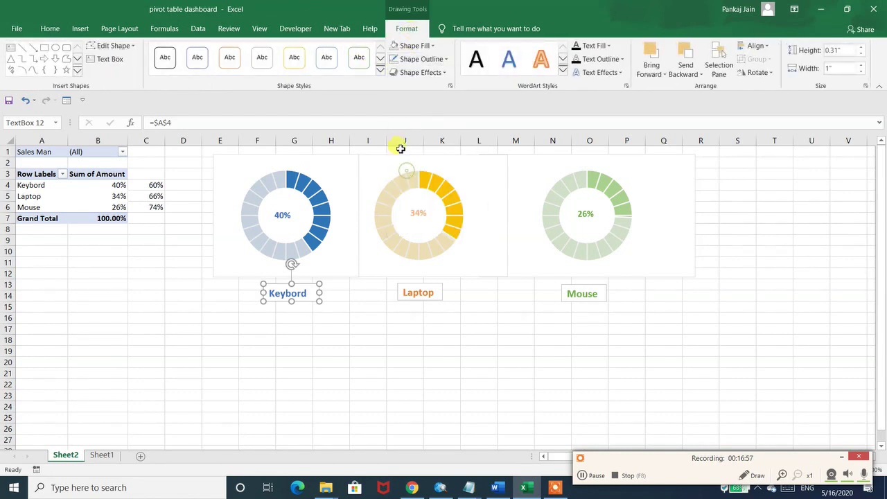
click(408, 45)
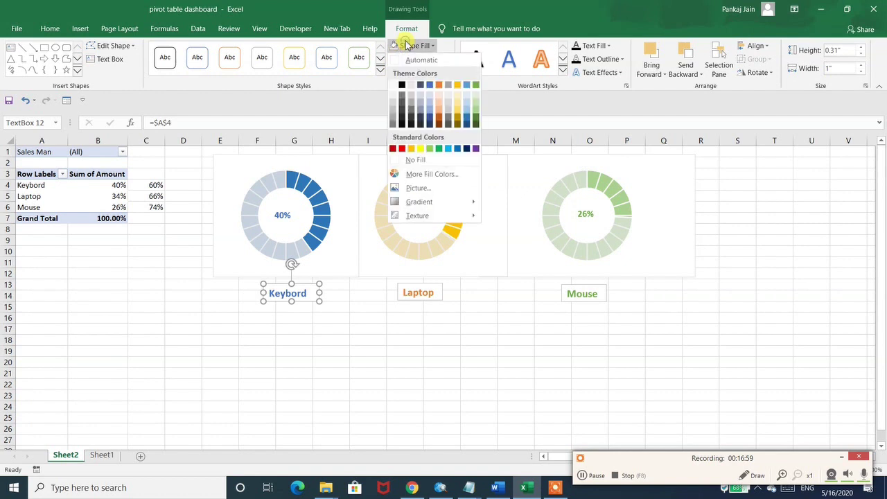
click(414, 159)
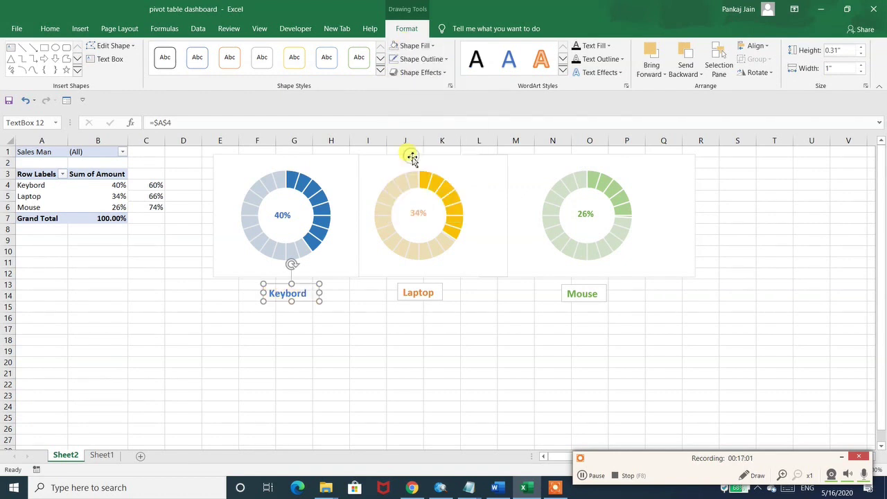
- Set the Laptop label below the yellow doughnut to no fill and no outline
click(434, 291)
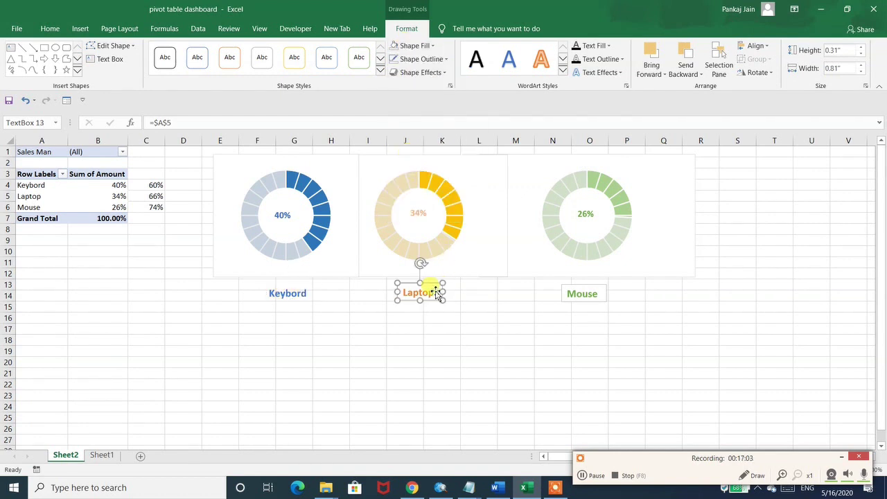
click(416, 47)
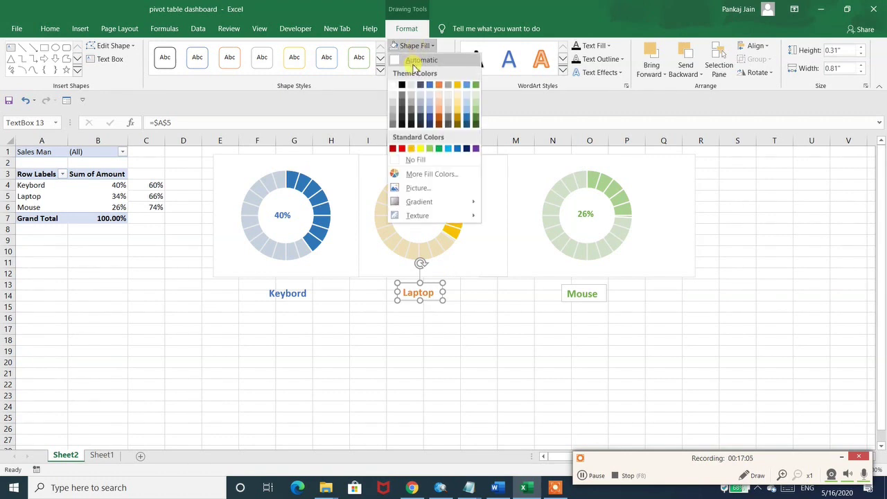
click(410, 161)
click(412, 46)
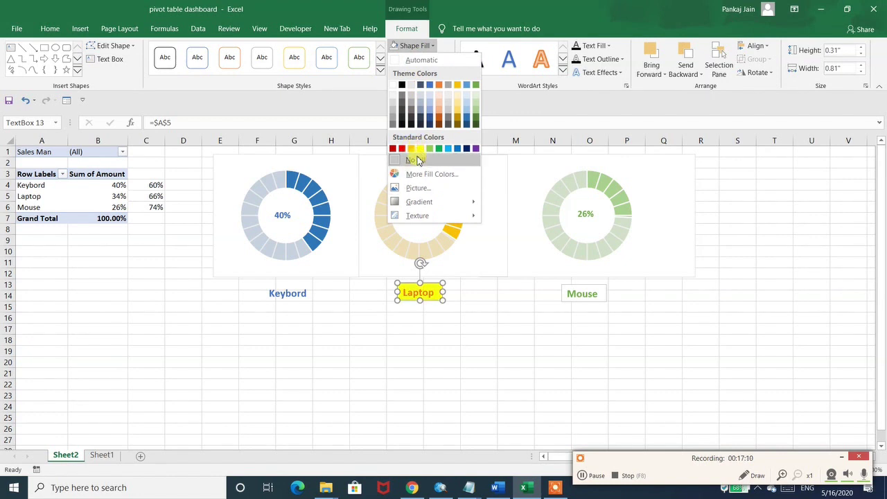
click(408, 46)
click(410, 59)
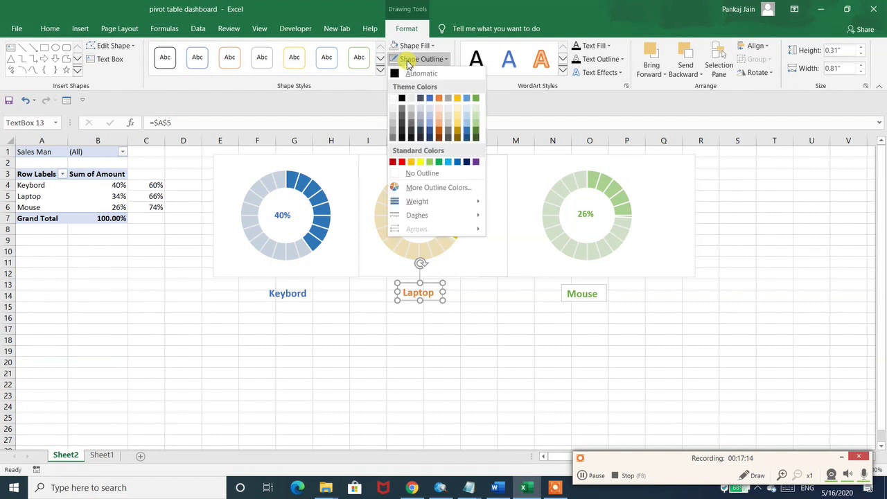
click(414, 173)
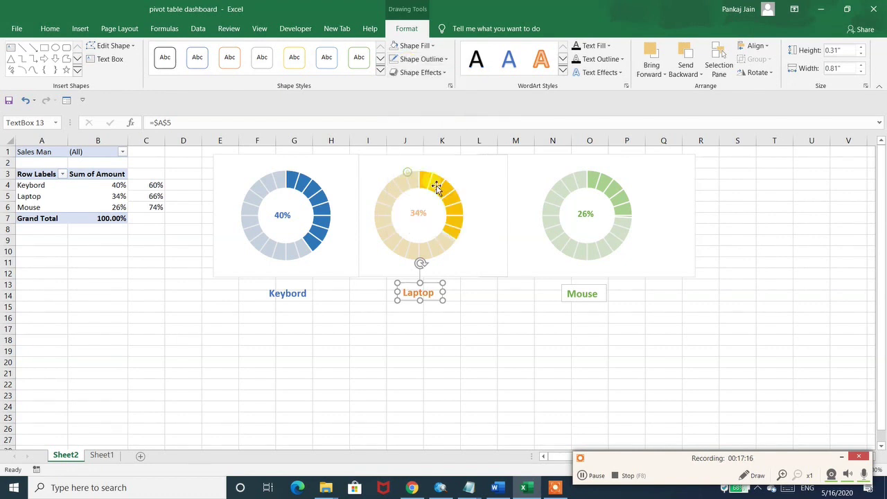
- Set the Mouse label below the green doughnut to no fill and no outline, and save the workbook
click(587, 292)
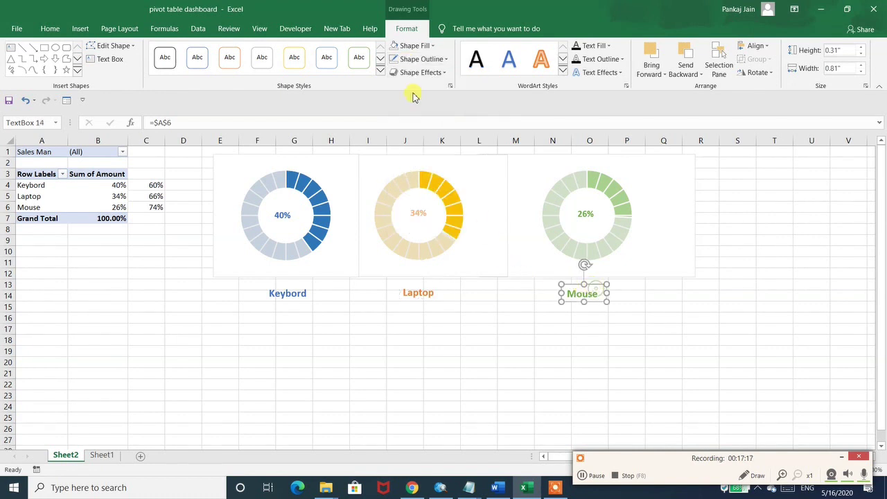
click(408, 46)
click(408, 156)
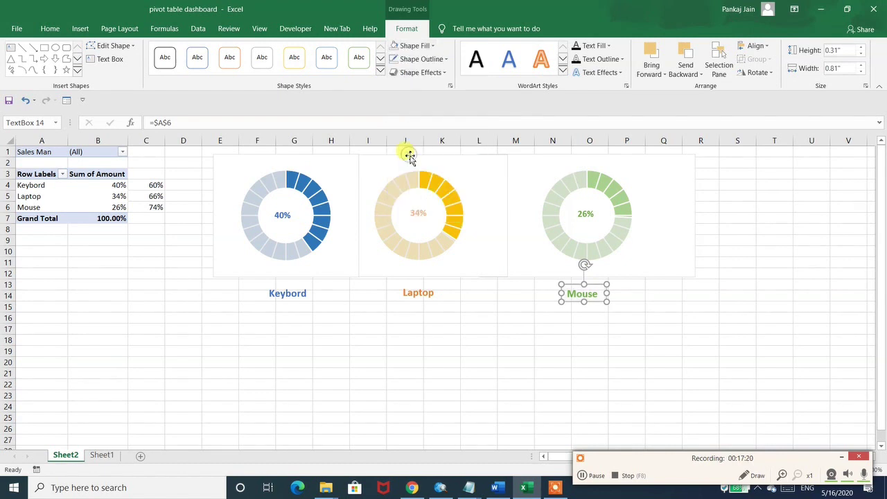
click(420, 59)
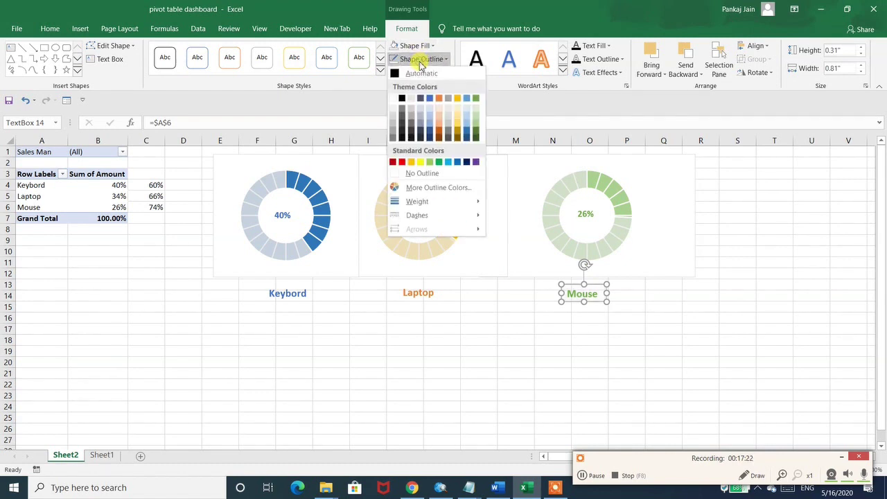
click(406, 173)
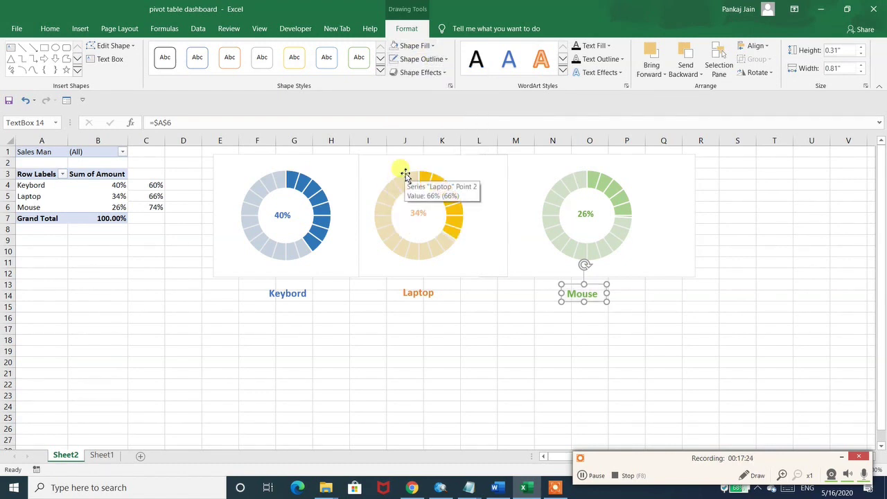
key(alt+f)
key(s)
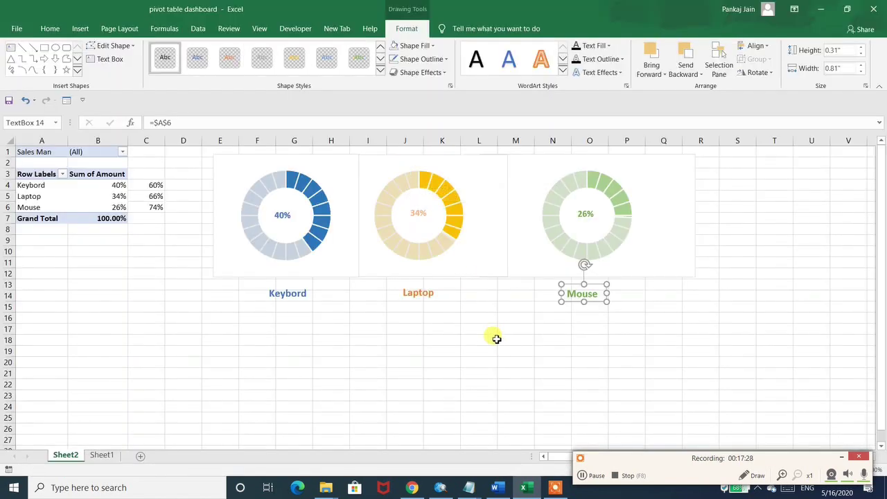
- Filter the pivot table's Sales Man field to the second salesman in the list
click(587, 478)
click(122, 152)
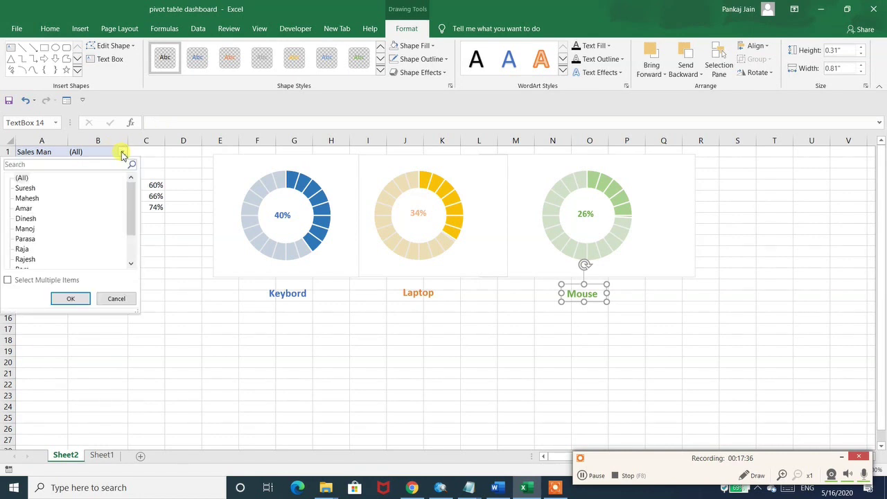
click(26, 200)
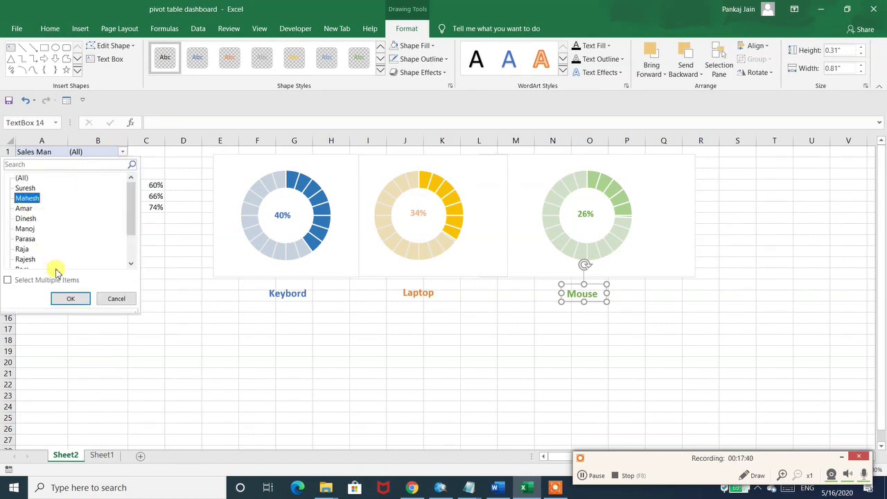
click(70, 297)
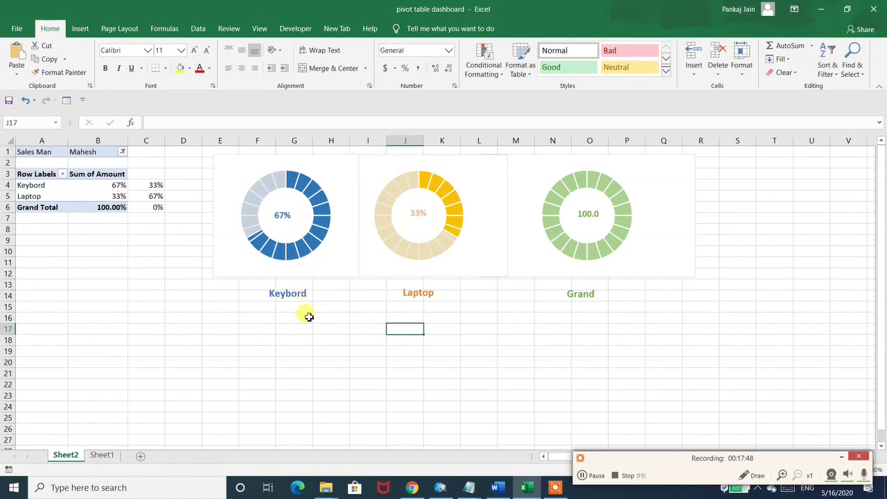
- Enter the formula =B1&"Sale" in cell I17 to build a title from the Sales Man filter
click(358, 327)
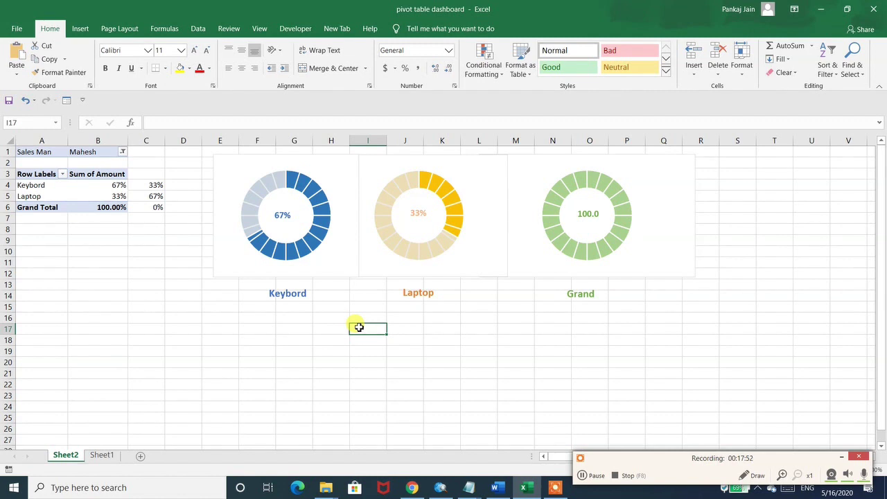
click(219, 120)
text(=)
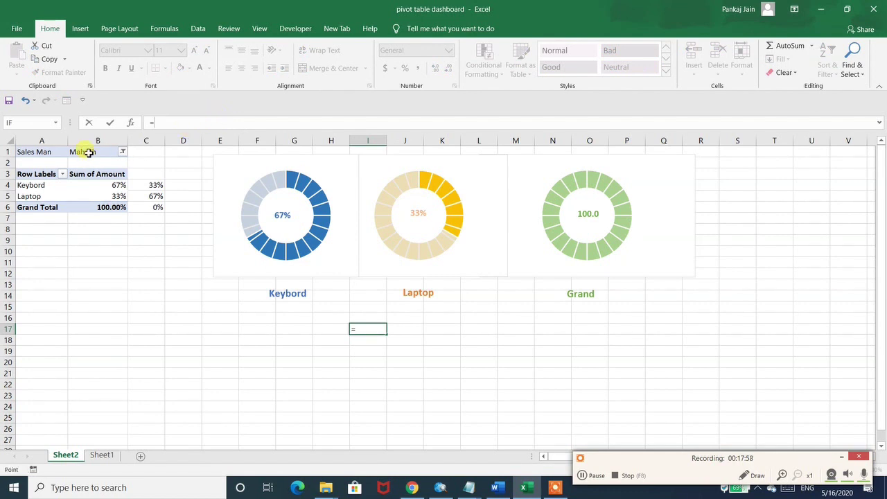
click(89, 152)
text(&)
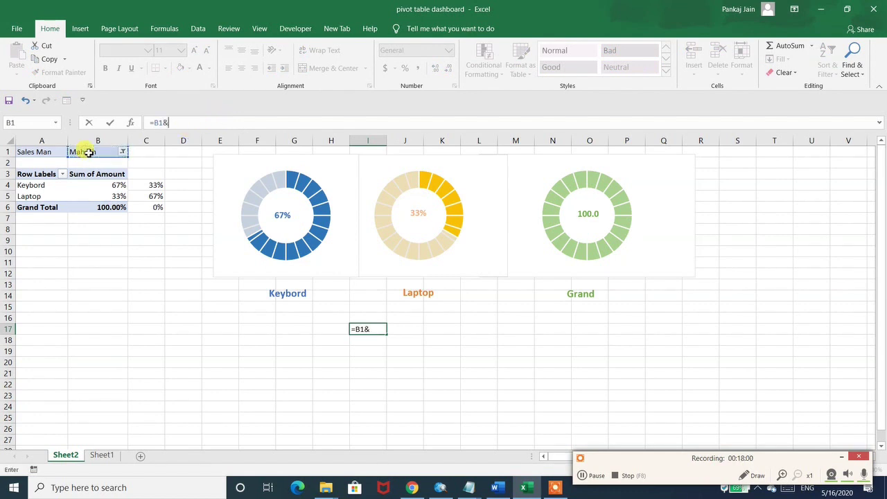
text("Sale")
key(Return)
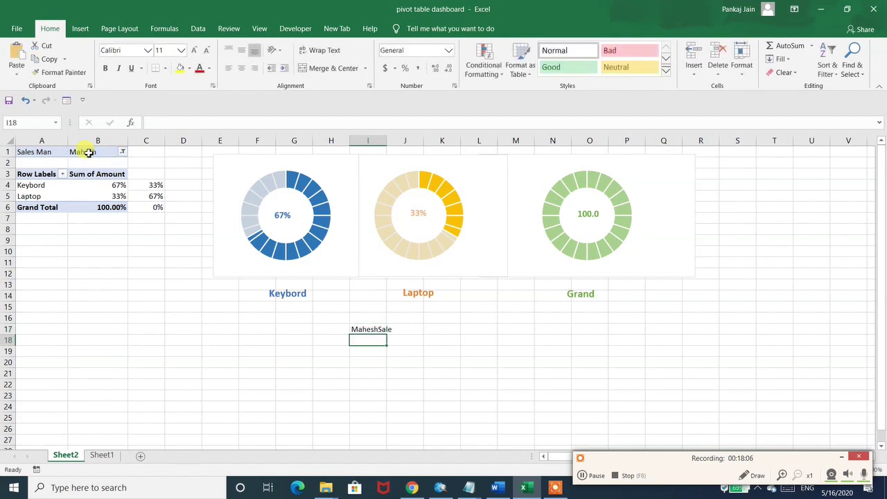
- Add a space before Sale in the I17 title formula, making it =B1&" Sale"
click(367, 329)
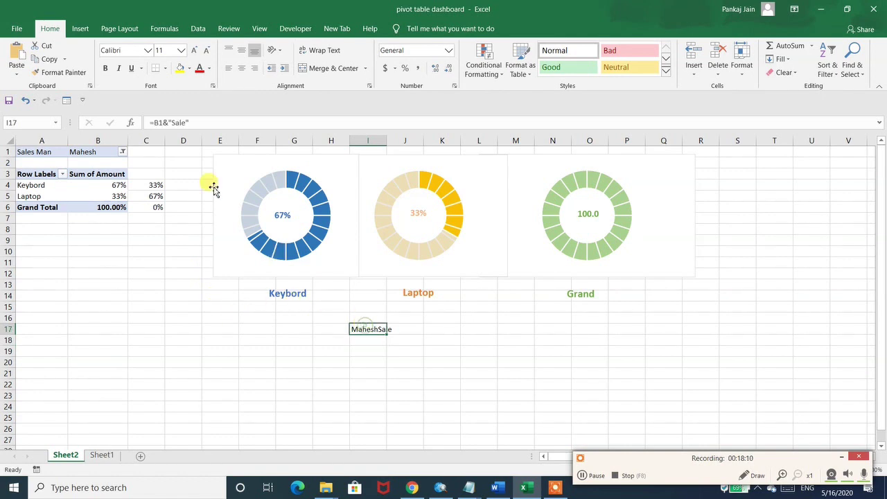
click(172, 122)
key(Return)
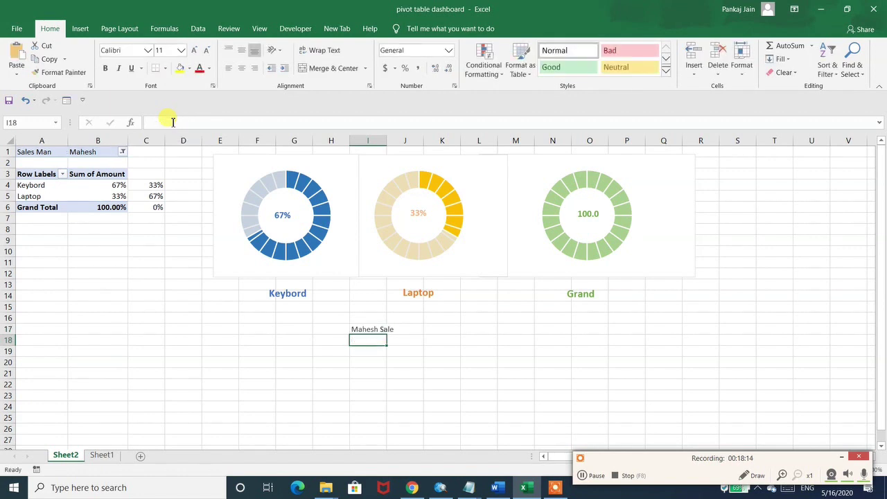
- Format the I17 title as bold 20-point text and deselect the cell
click(357, 329)
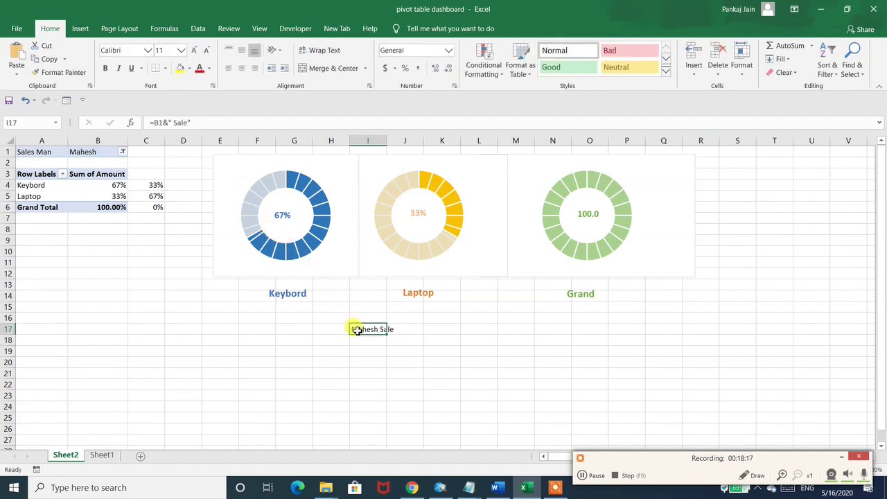
click(165, 49)
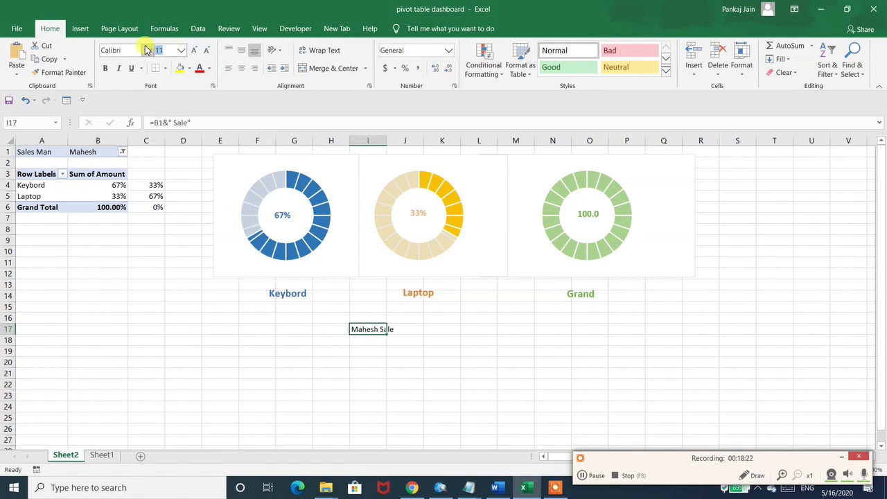
text(20)
key(Return)
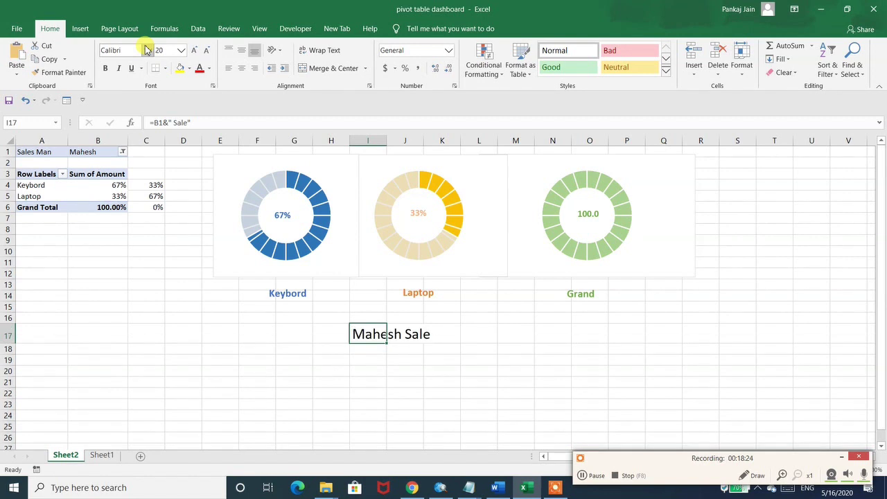
click(106, 71)
click(361, 371)
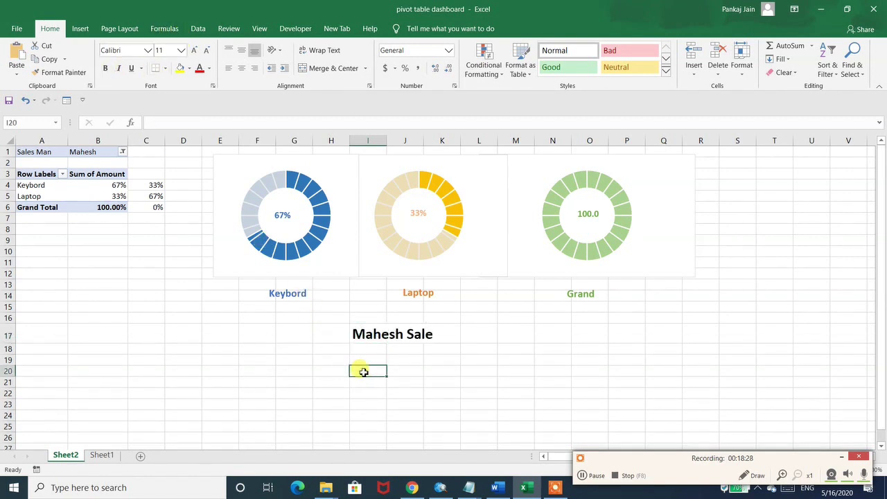
- Test the title and charts by switching the Sales Man filter to the fifth listed salesman and finally to the third
click(122, 153)
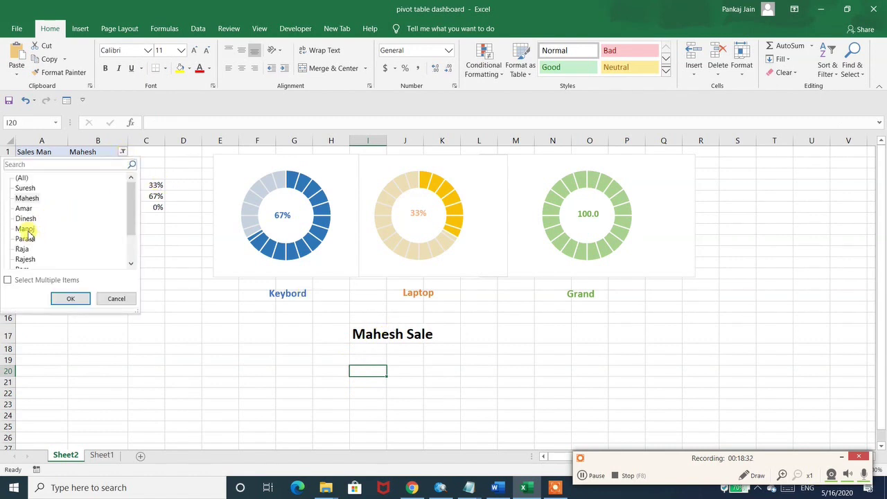
click(70, 298)
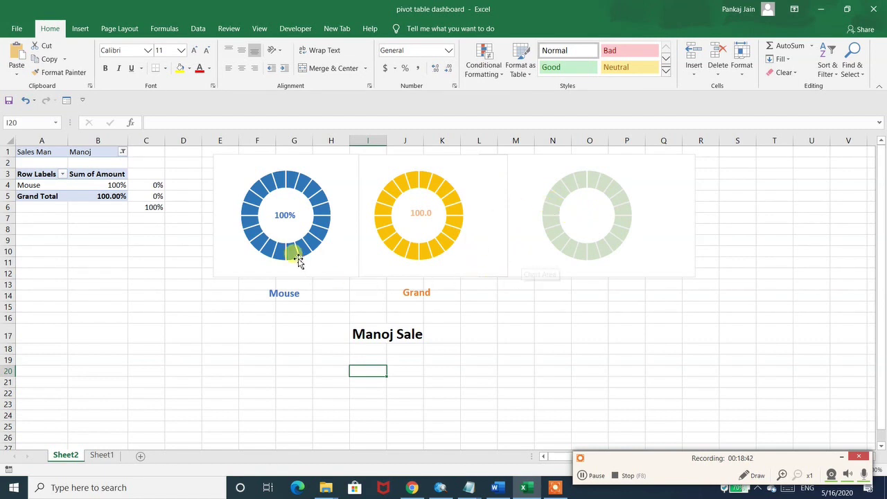
mouse_move(443, 248)
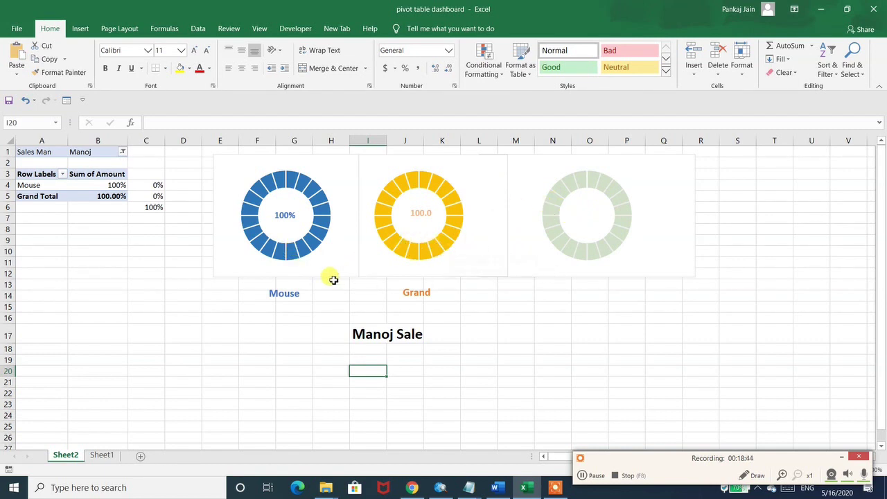
click(122, 152)
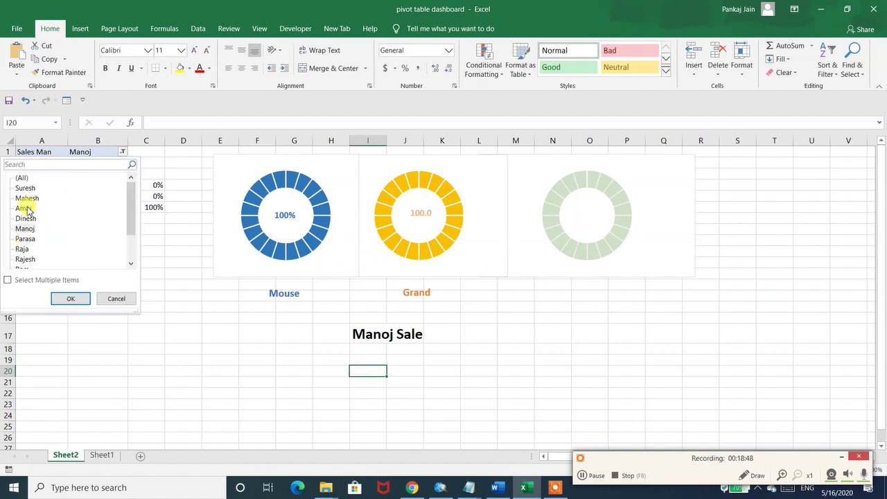
click(70, 297)
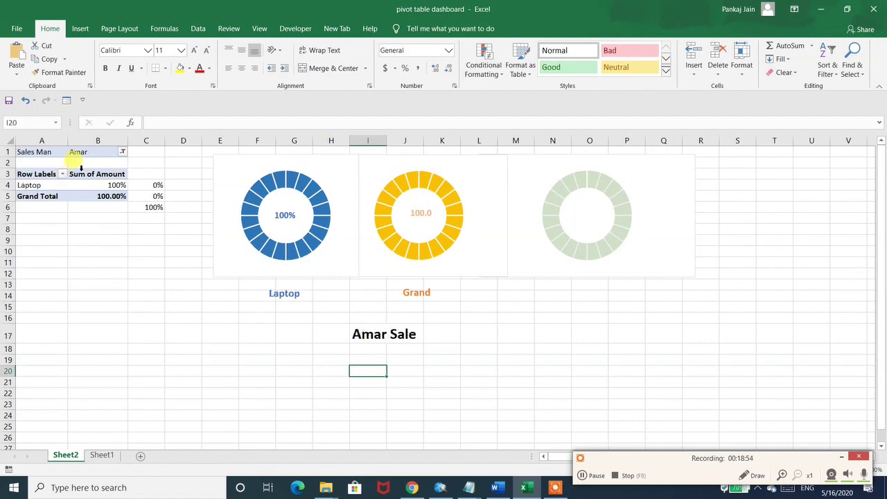
- Filter the pivot table's Sales Man field to the first listed salesman
click(122, 151)
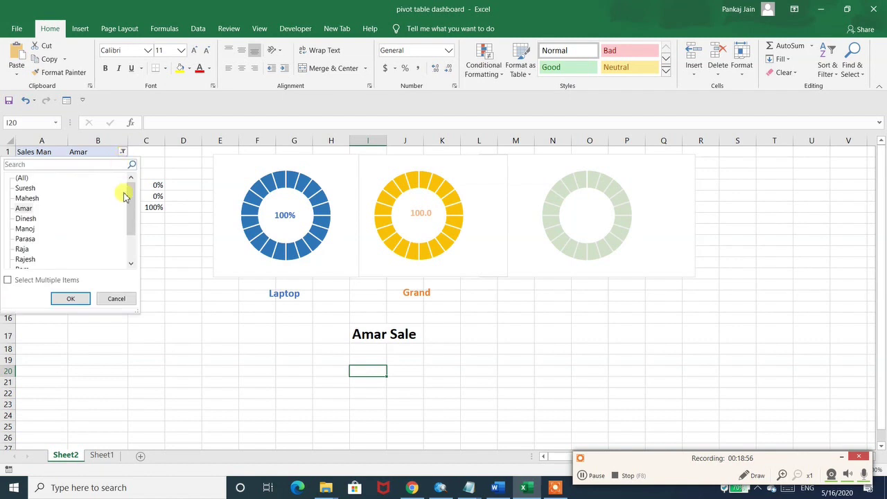
mouse_move(133, 208)
mouse_down()
mouse_move(133, 250)
mouse_move(127, 197)
mouse_up()
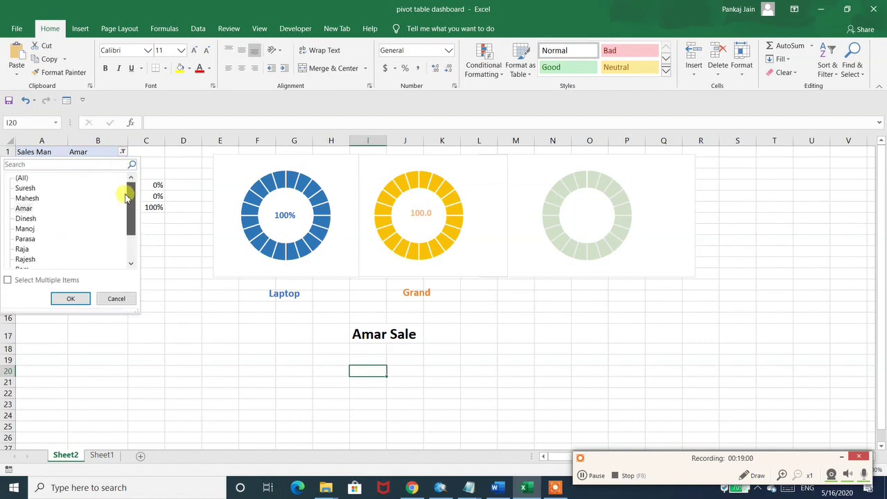
click(25, 188)
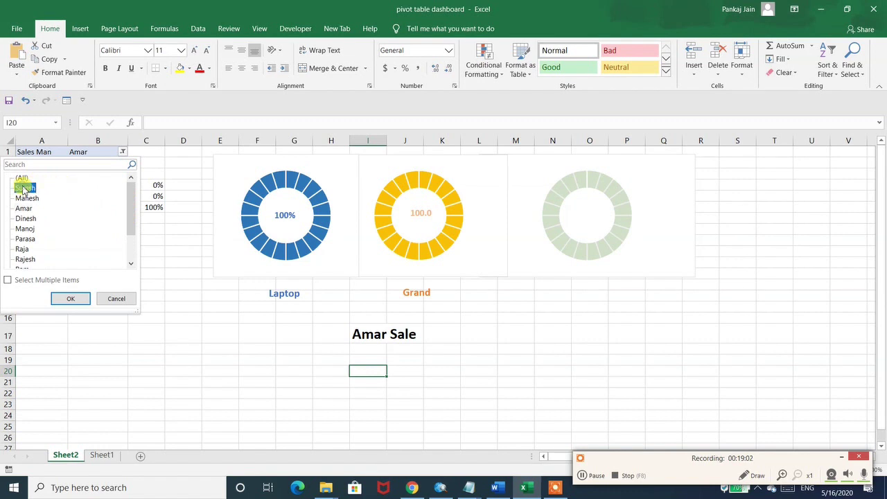
click(70, 298)
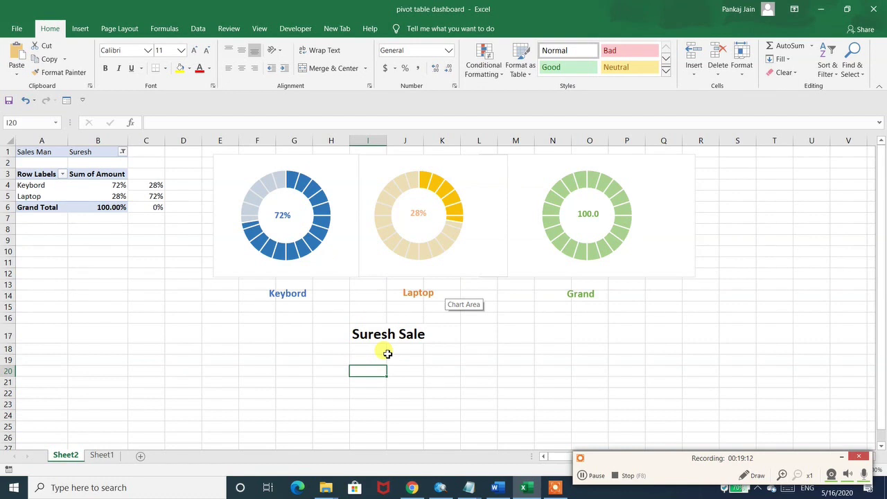
click(596, 475)
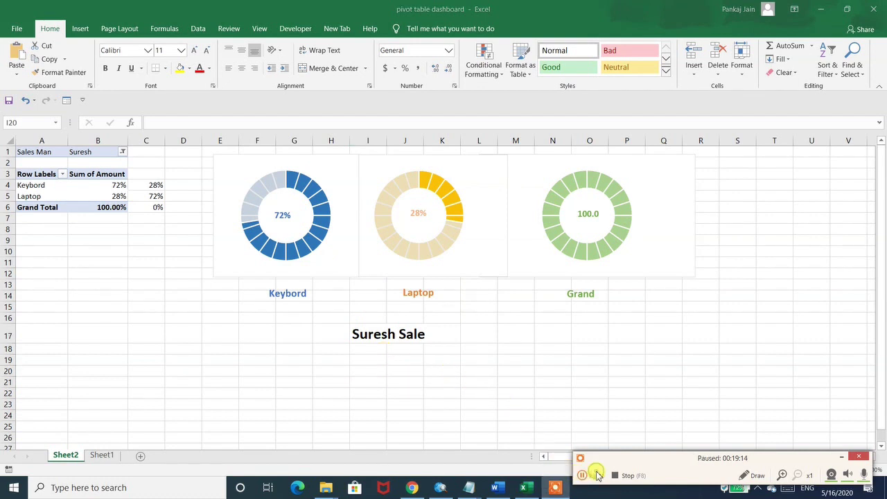
click(595, 475)
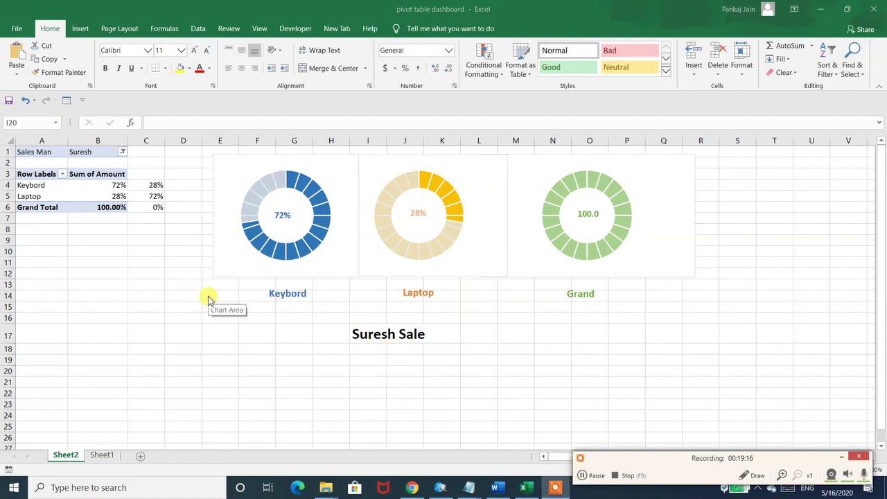
click(269, 211)
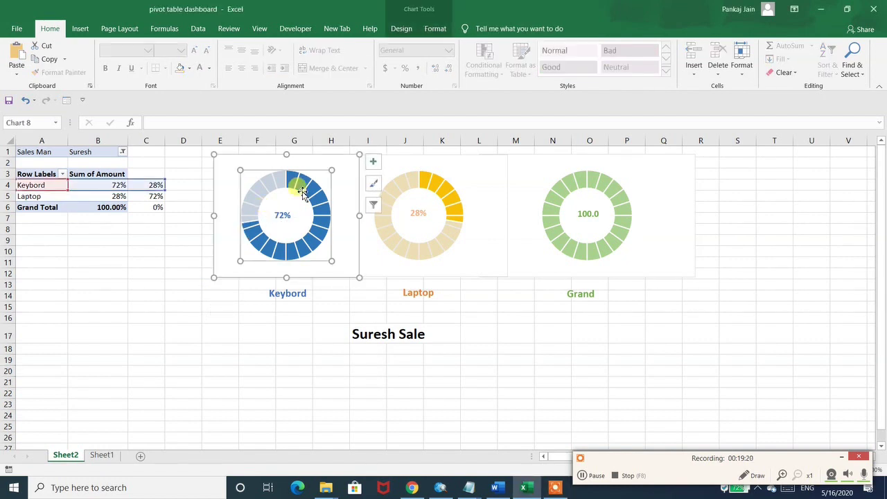
ctrl+click(398, 167)
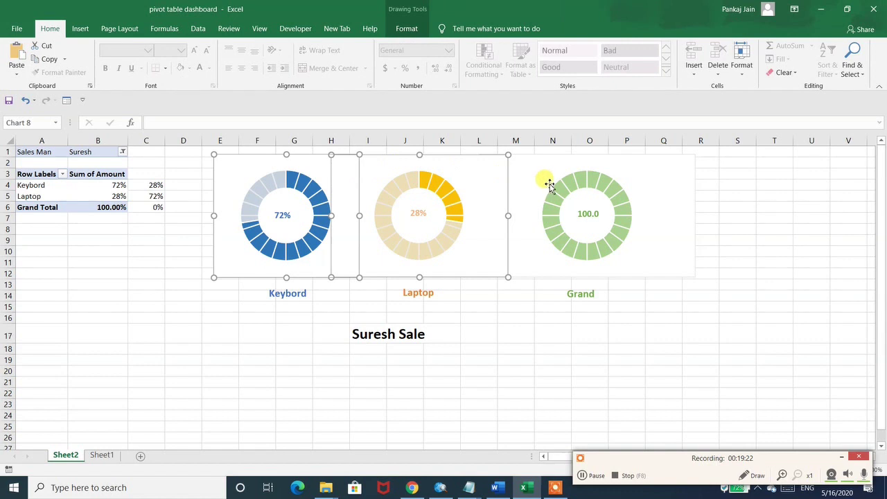
ctrl+click(550, 185)
ctrl+click(574, 201)
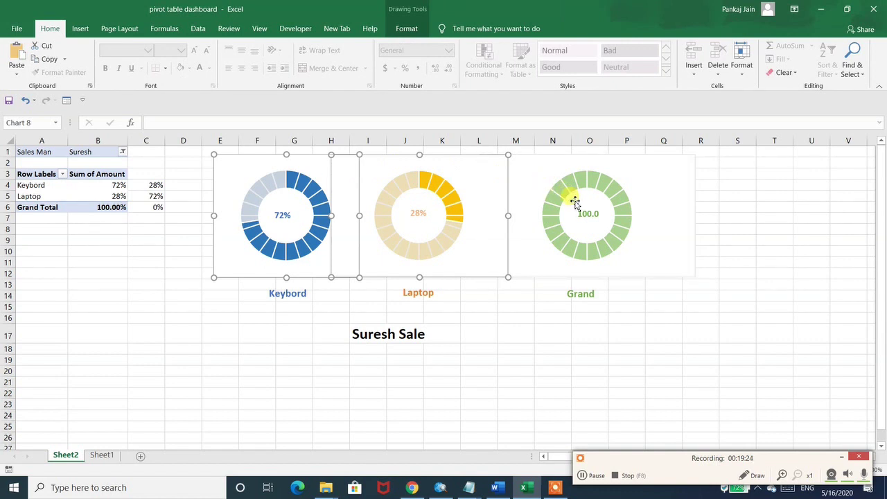
ctrl+click(567, 192)
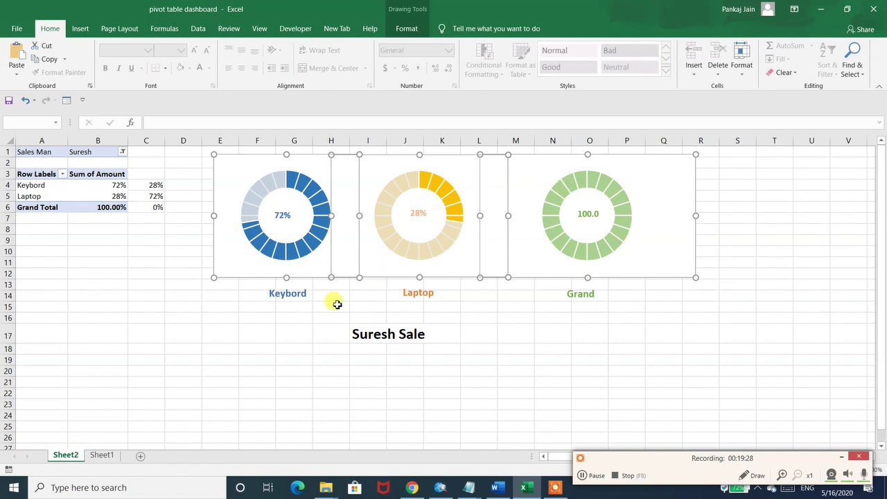
ctrl+click(289, 293)
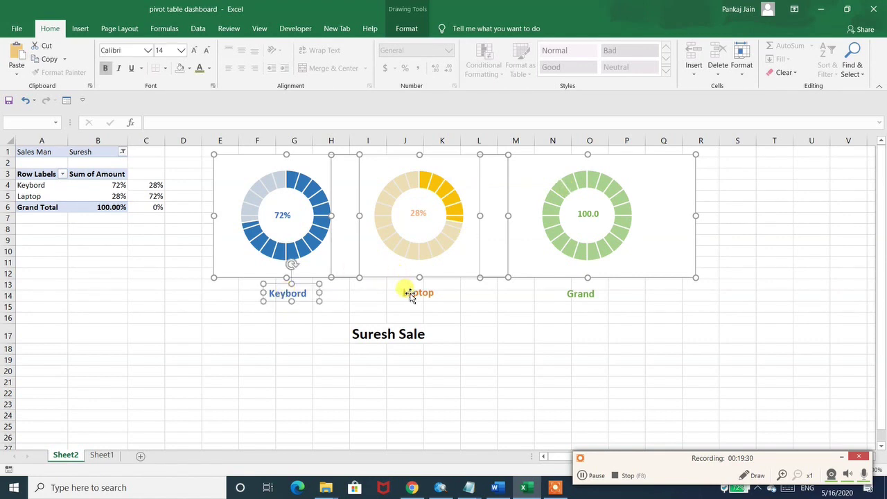
ctrl+click(417, 292)
ctrl+click(571, 297)
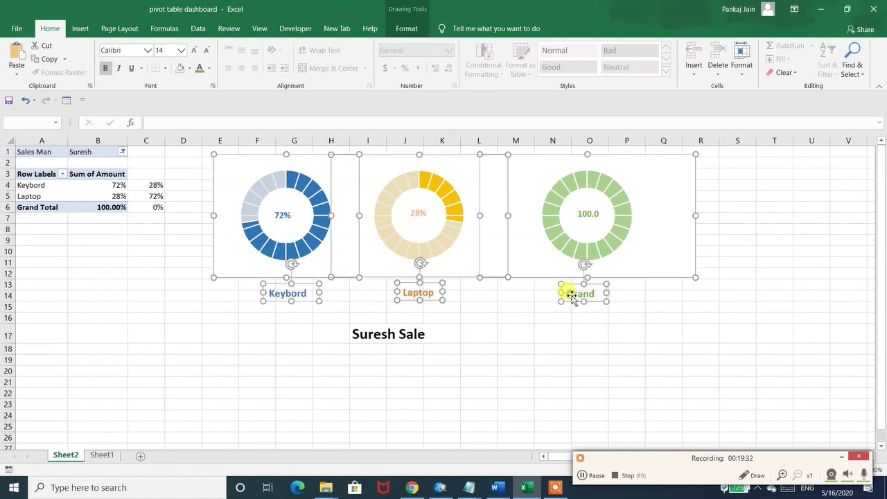
ctrl+click(390, 337)
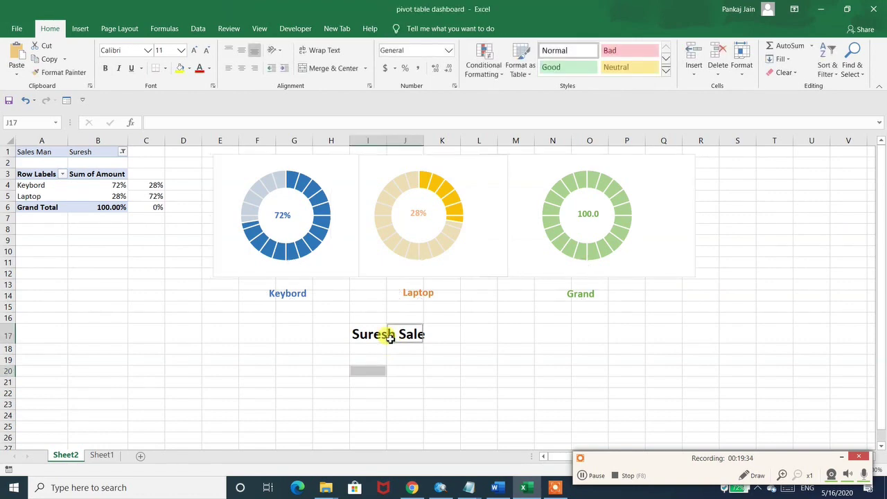
- Select the three doughnut charts together with the Keybord, Laptop and Grand name labels below them
click(229, 169)
ctrl+click(429, 194)
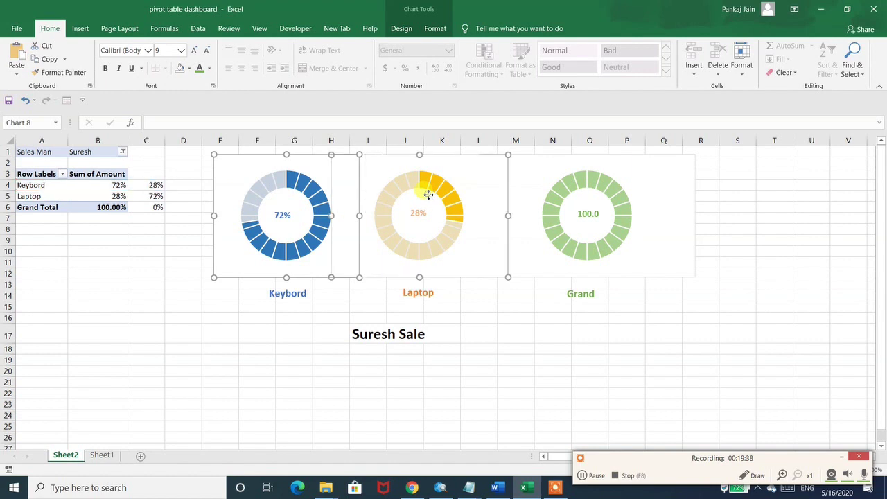
ctrl+click(588, 188)
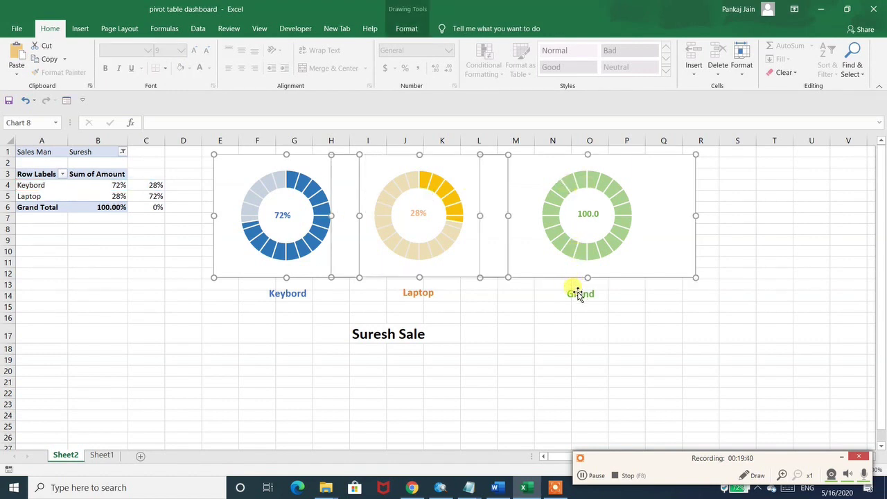
ctrl+click(578, 293)
ctrl+click(422, 293)
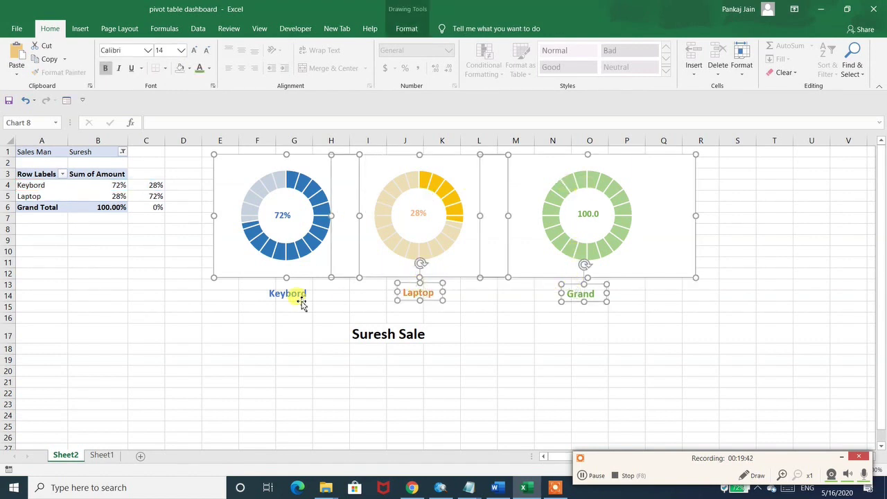
ctrl+click(294, 293)
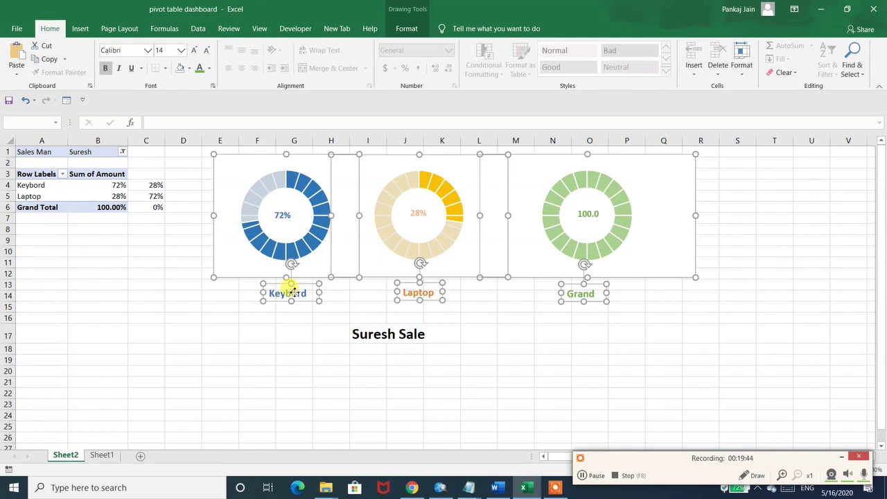
- Try grouping the selected charts and name labels without the percentage labels, and undo the grouping
right_click(294, 293)
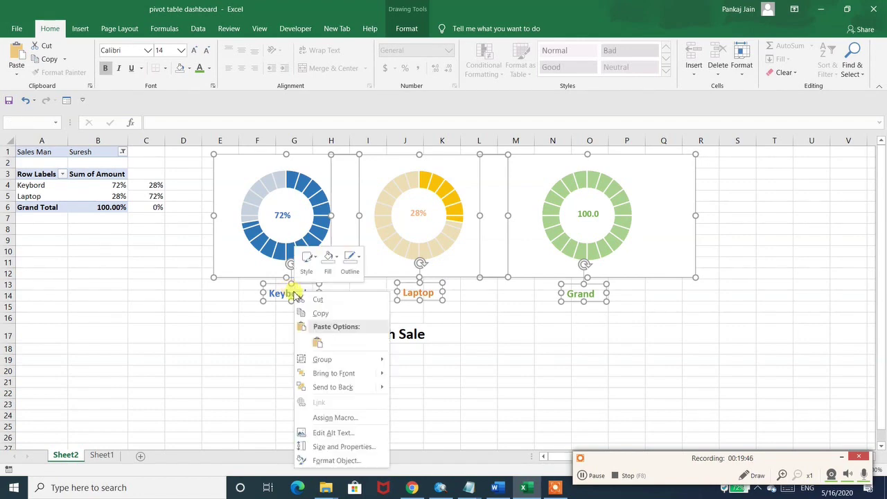
mouse_move(379, 359)
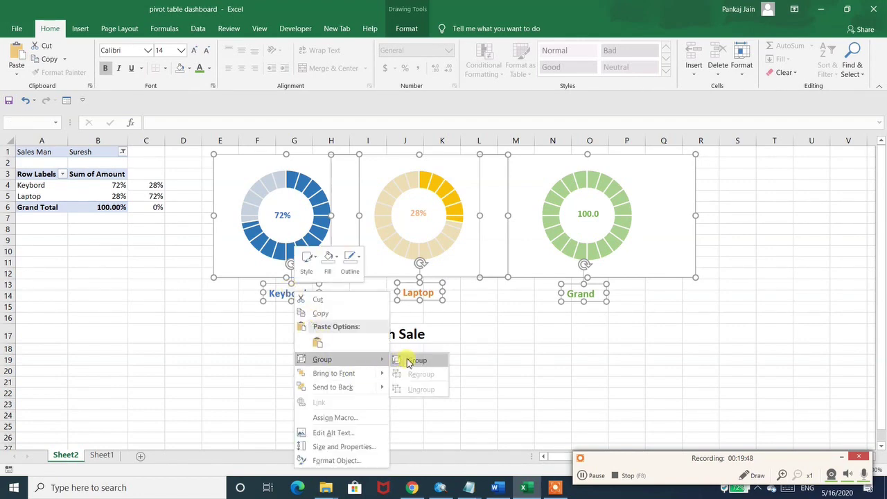
click(412, 360)
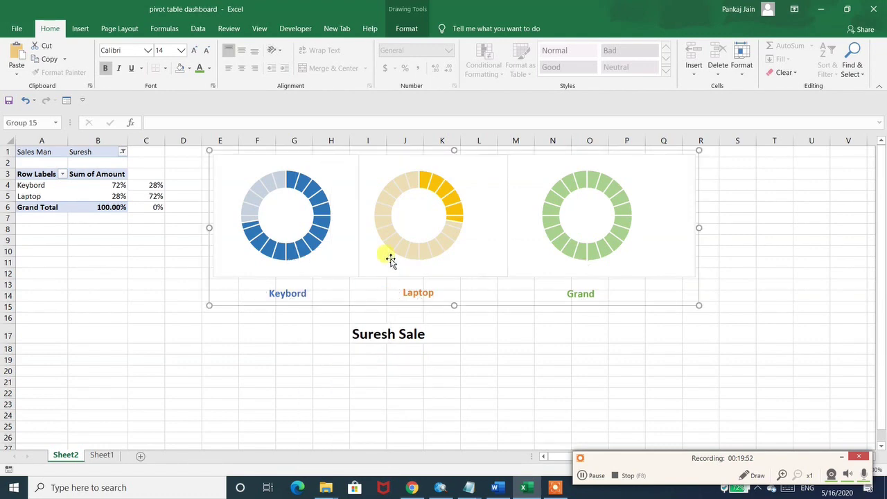
key(ctrl+z)
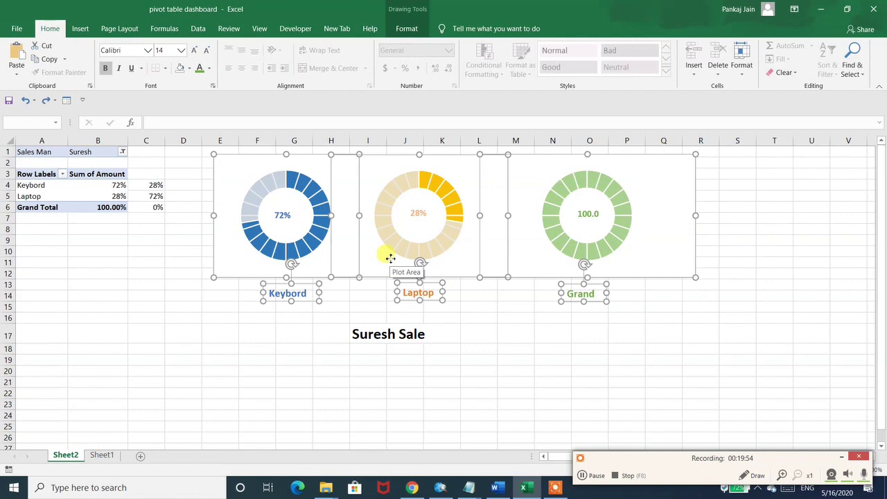
- Add the three percentage text boxes in the doughnut centres to the selection
ctrl+click(283, 215)
ctrl+click(417, 213)
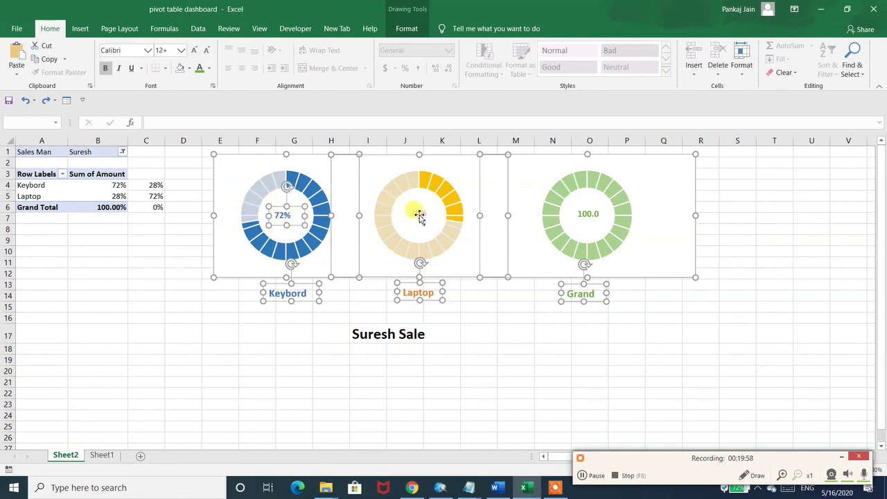
ctrl+click(594, 215)
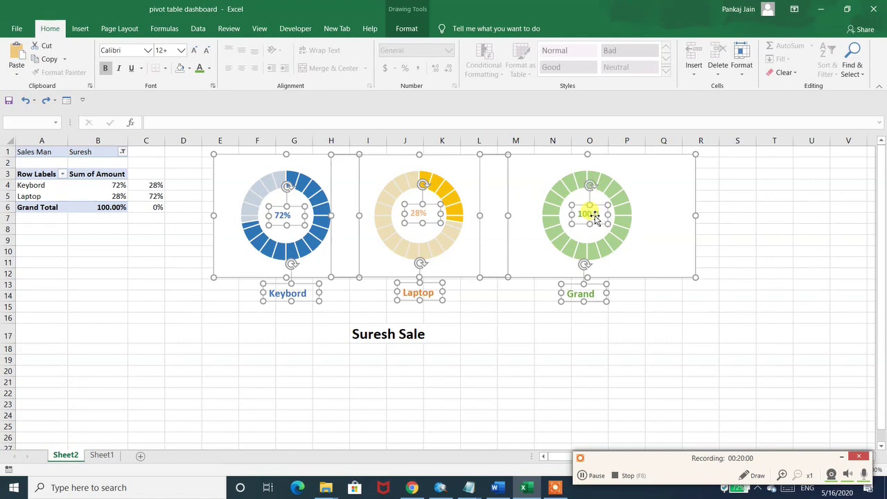
- Try grouping the charts with their name and percentage labels, check the Laptop chart within the group, and undo the grouping
right_click(594, 215)
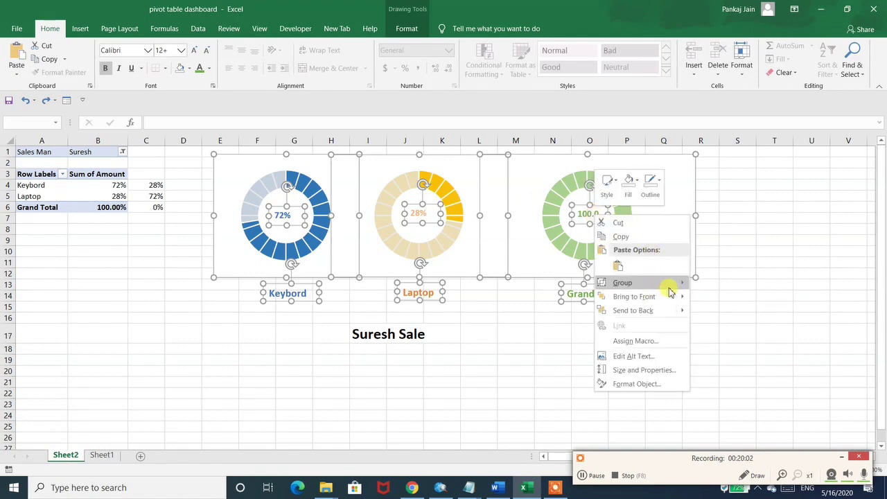
mouse_move(669, 282)
click(710, 284)
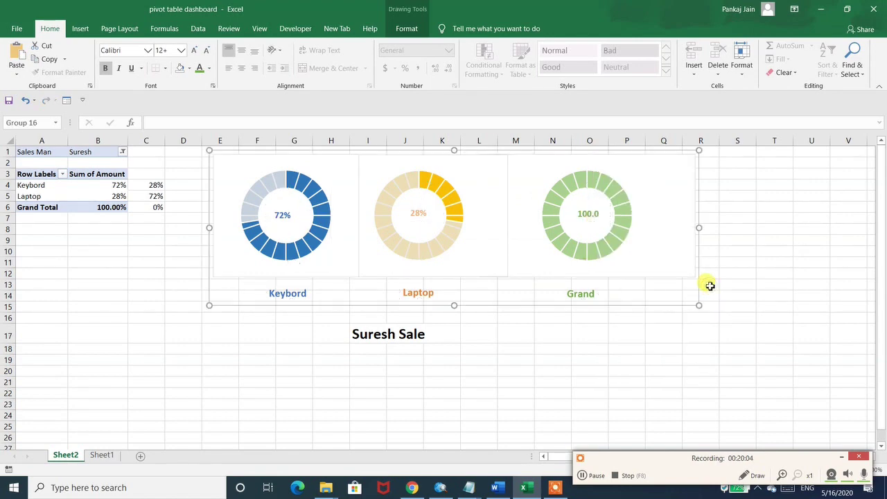
click(473, 197)
mouse_move(473, 198)
mouse_down()
mouse_move(471, 246)
mouse_move(474, 205)
mouse_up()
key(ctrl+z)
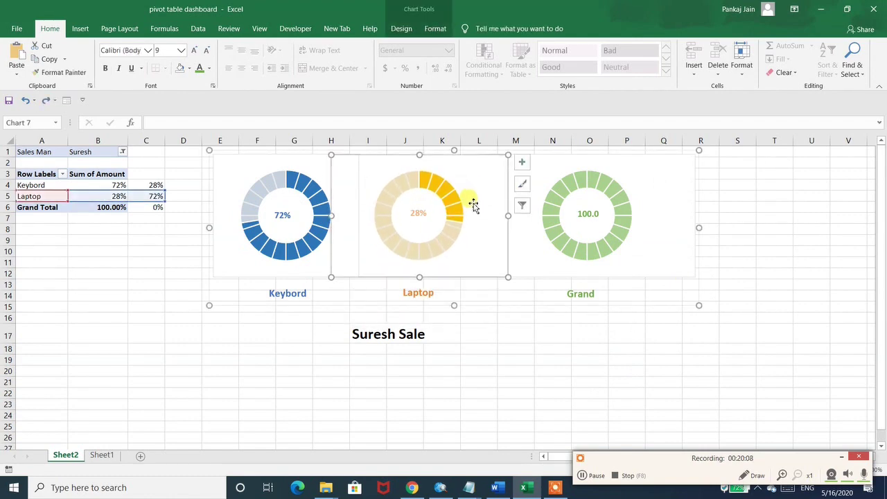
key(ctrl+z)
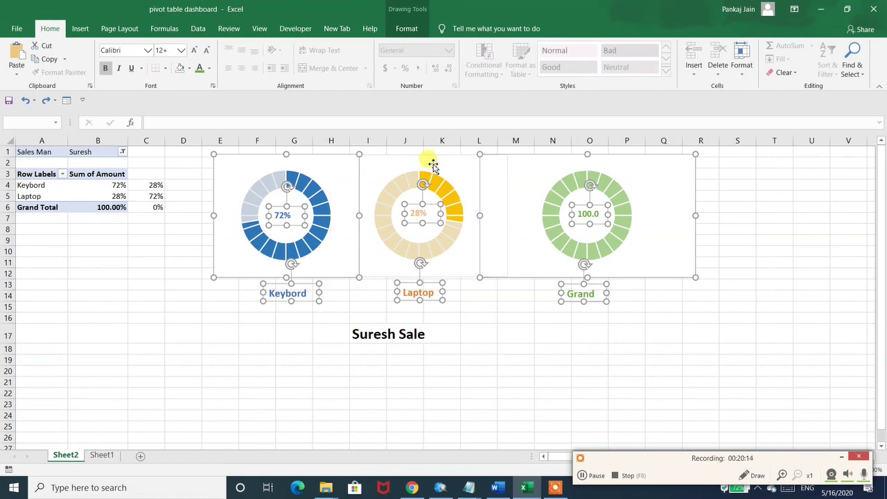
- Add the Laptop chart back to the selection, group all three charts with their name and percentage labels, and deselect the group
ctrl+click(433, 165)
ctrl+click(517, 165)
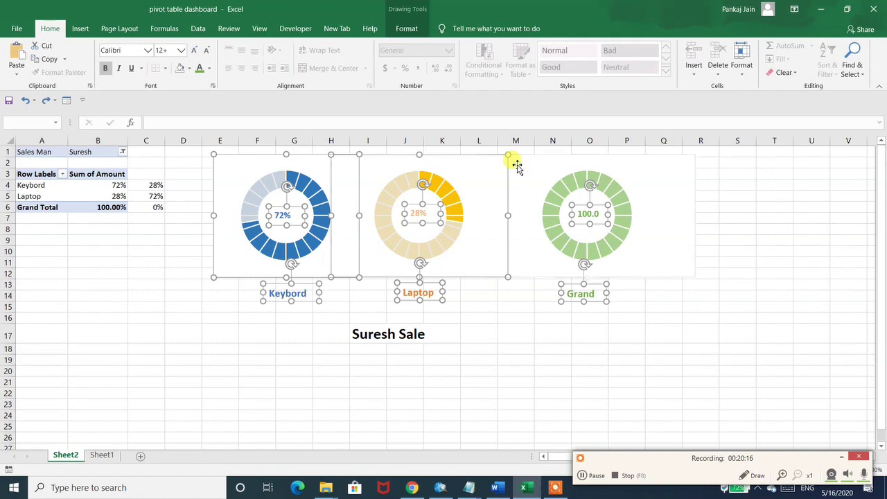
ctrl+click(517, 164)
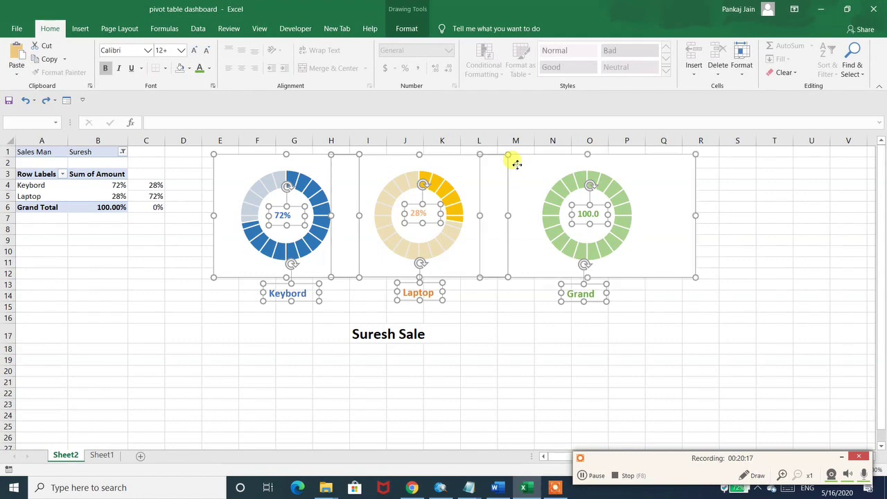
ctrl+click(558, 189)
ctrl+click(537, 180)
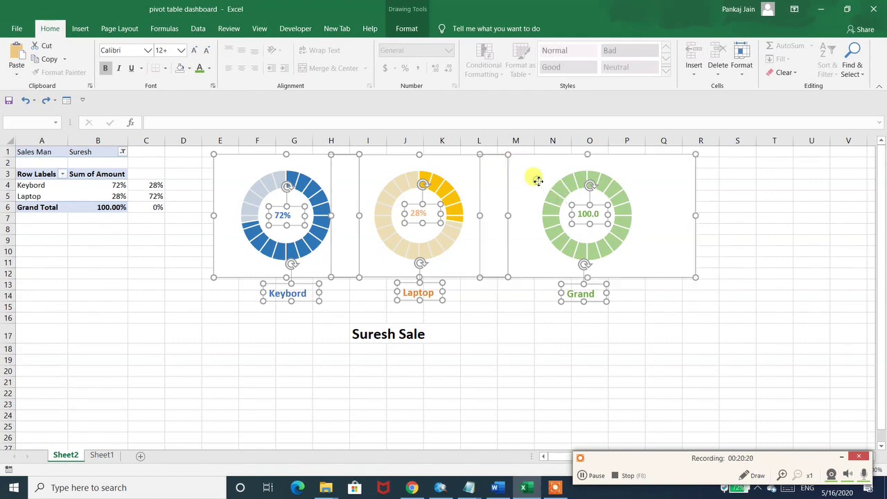
right_click(538, 180)
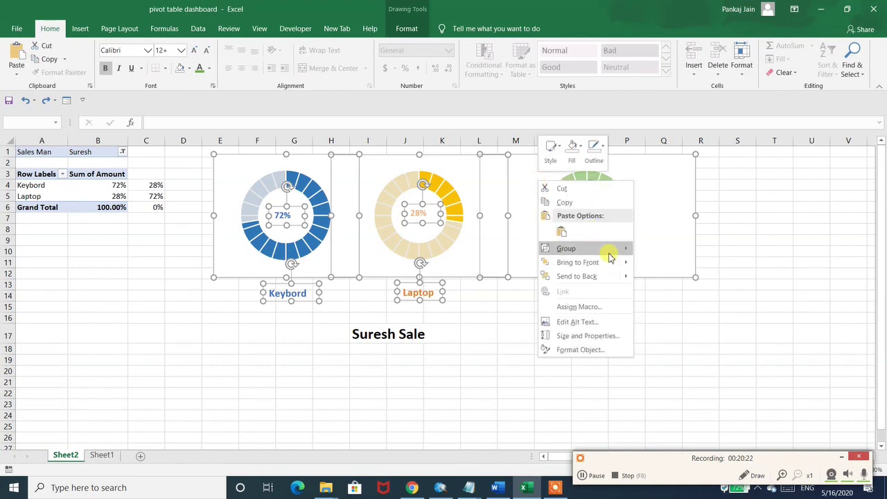
mouse_move(610, 249)
click(658, 249)
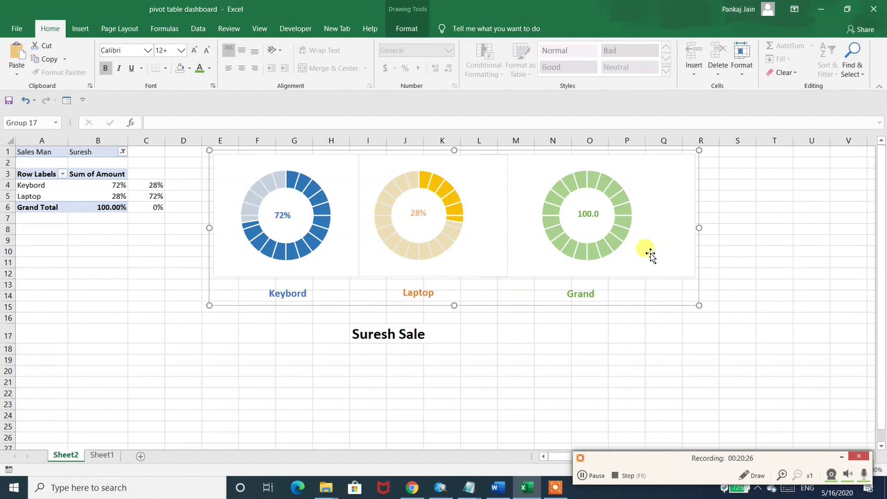
click(161, 240)
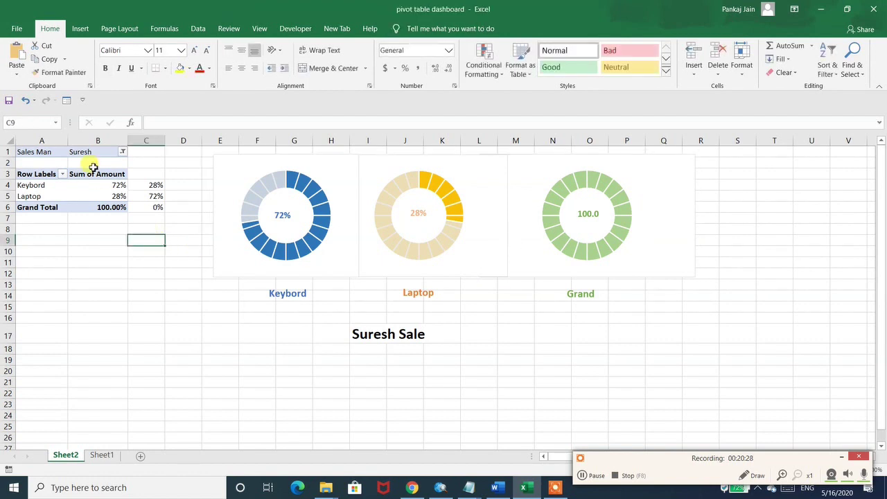
- Test the charts by filtering the pivot table to the fourth salesman, the sixth salesman, and the first salesman in the list
click(123, 154)
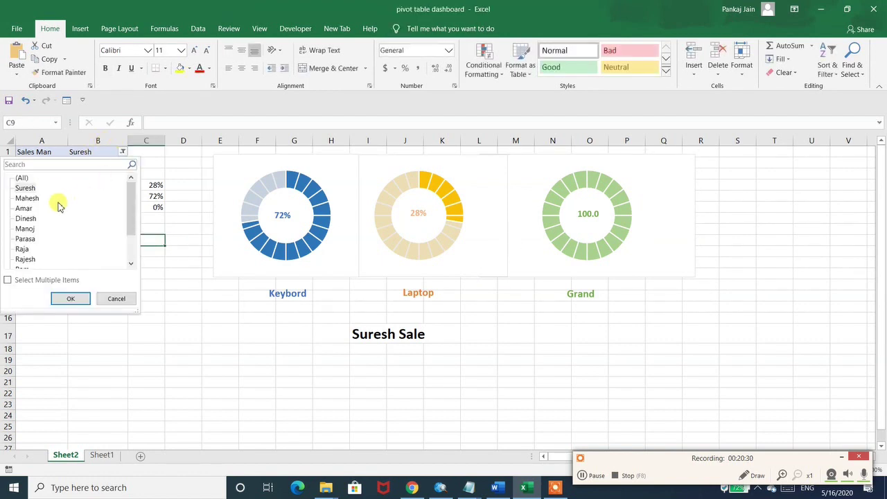
click(36, 219)
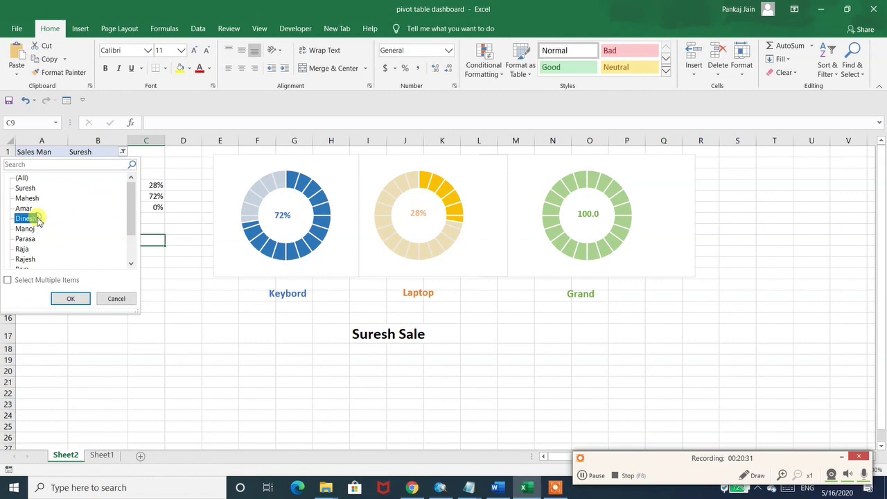
click(70, 297)
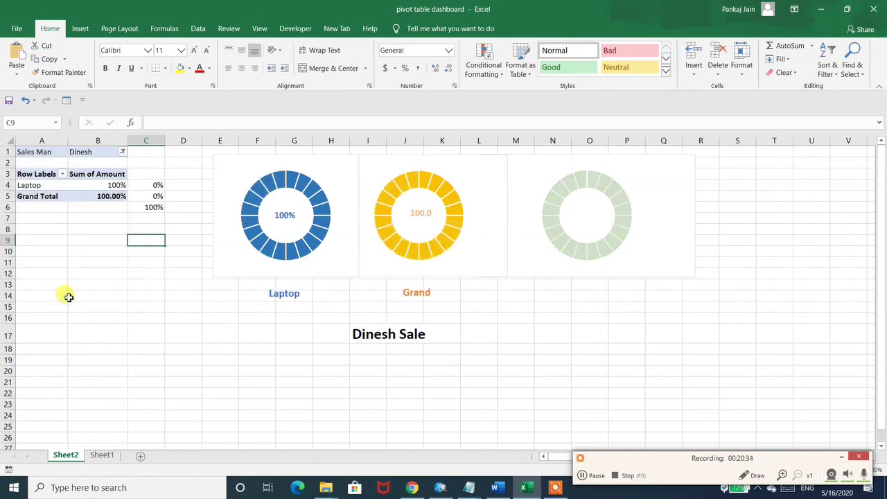
click(121, 153)
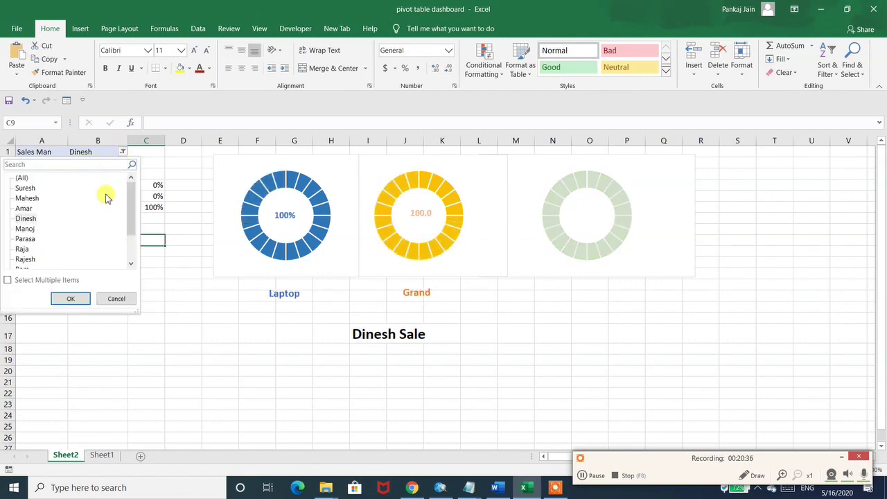
click(32, 239)
click(64, 297)
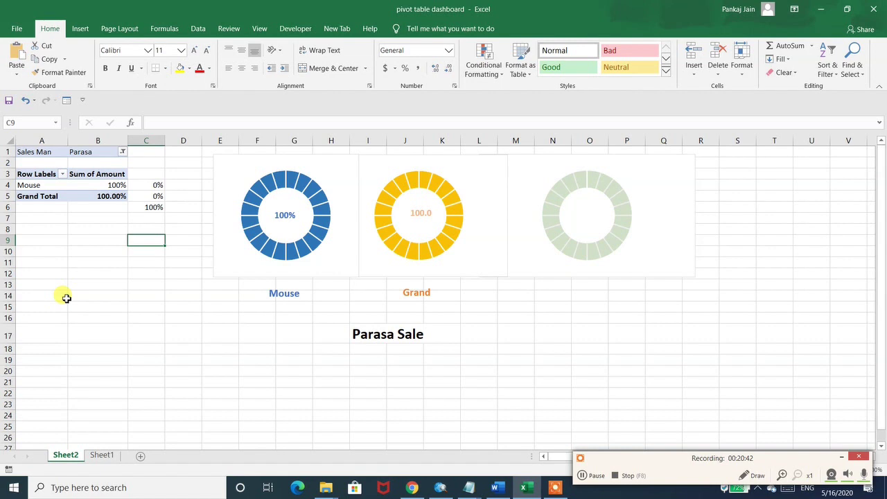
click(121, 153)
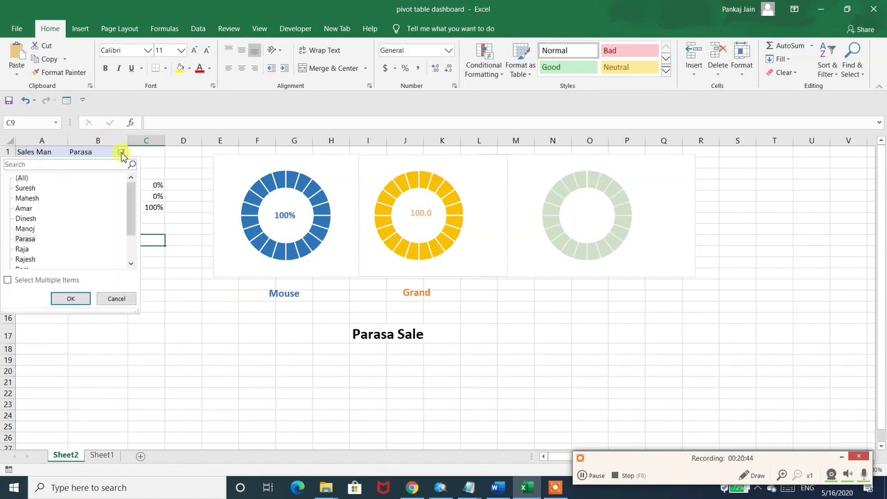
click(25, 188)
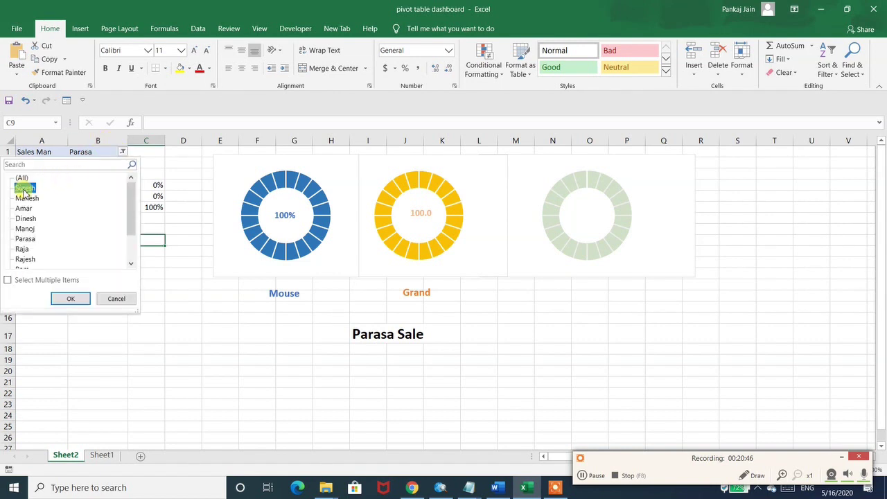
click(69, 298)
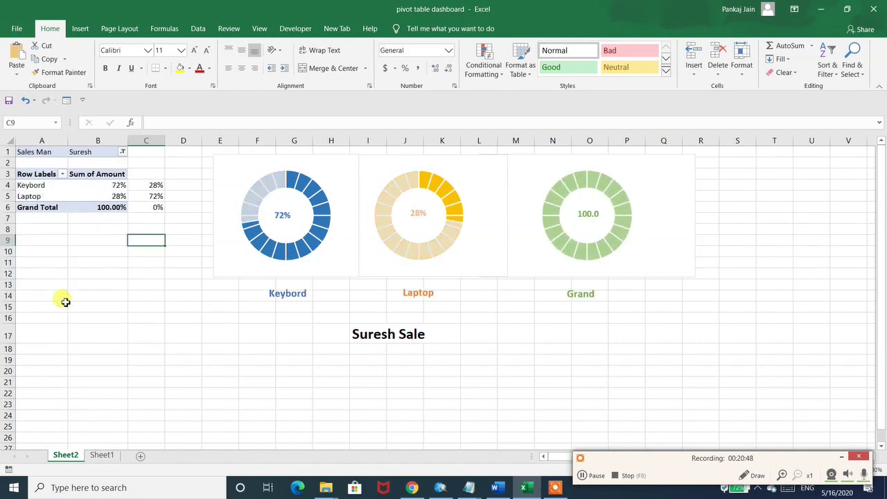
- Insert a Sales Man slicer for the pivot table and place it directly below the table
click(110, 196)
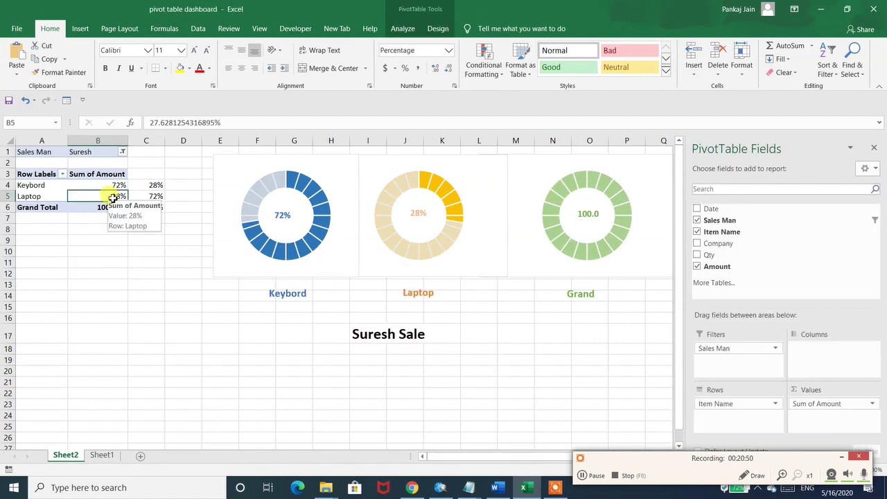
click(402, 30)
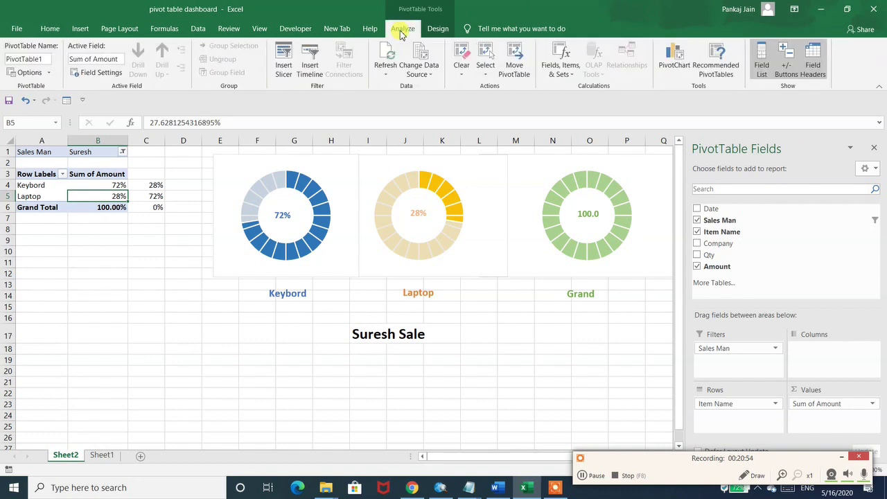
click(284, 71)
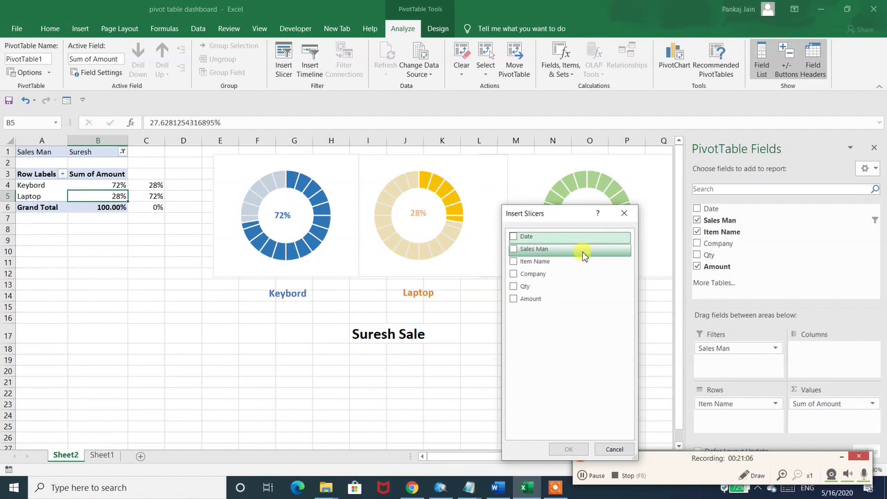
click(514, 249)
click(568, 449)
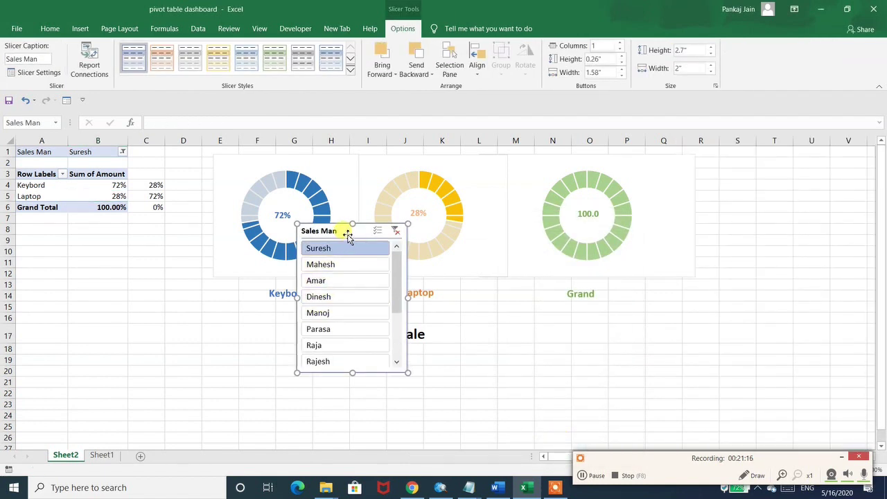
drag(346, 233, 67, 244)
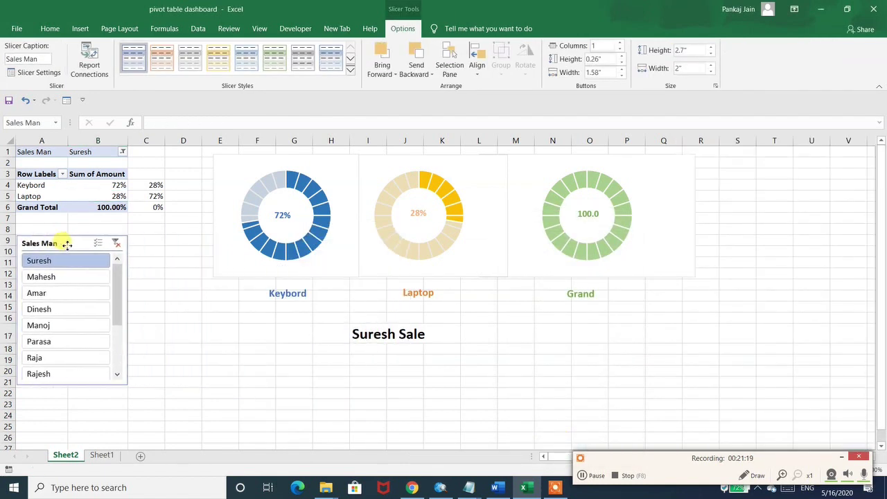
- Test the slicer by filtering through the second to eighth salesmen in turn, ending on the third salesman
click(41, 279)
click(38, 293)
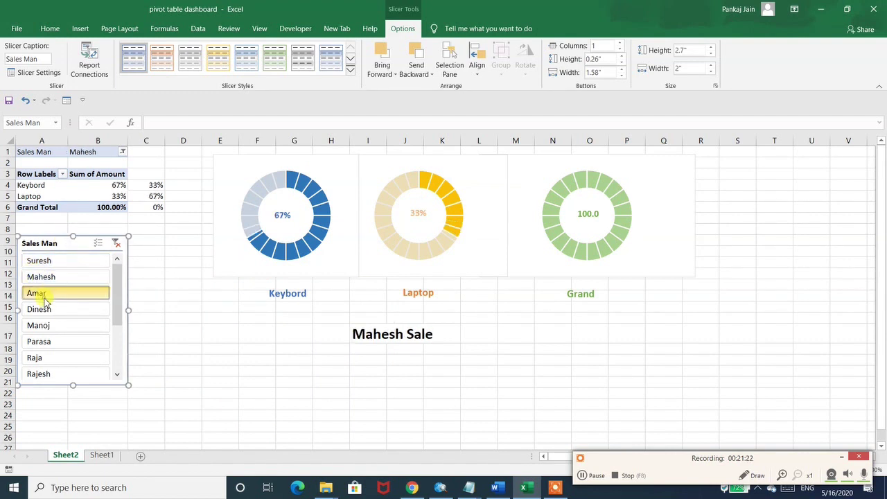
click(40, 309)
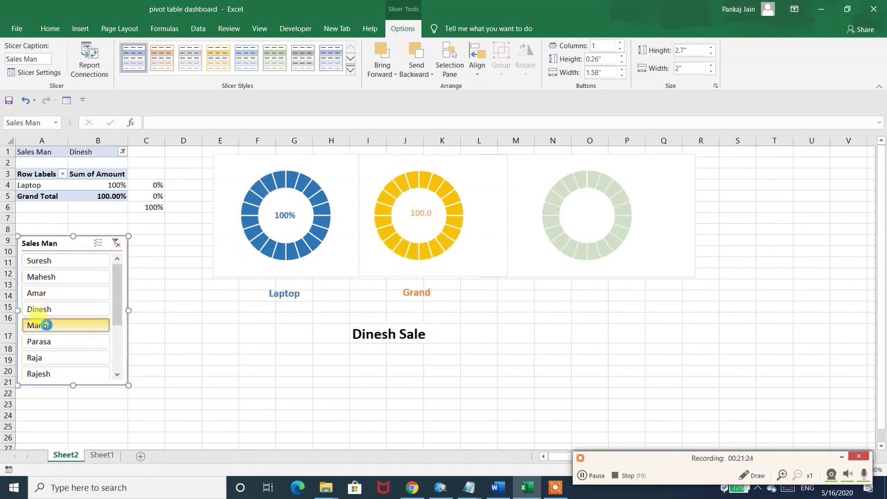
click(38, 325)
click(45, 341)
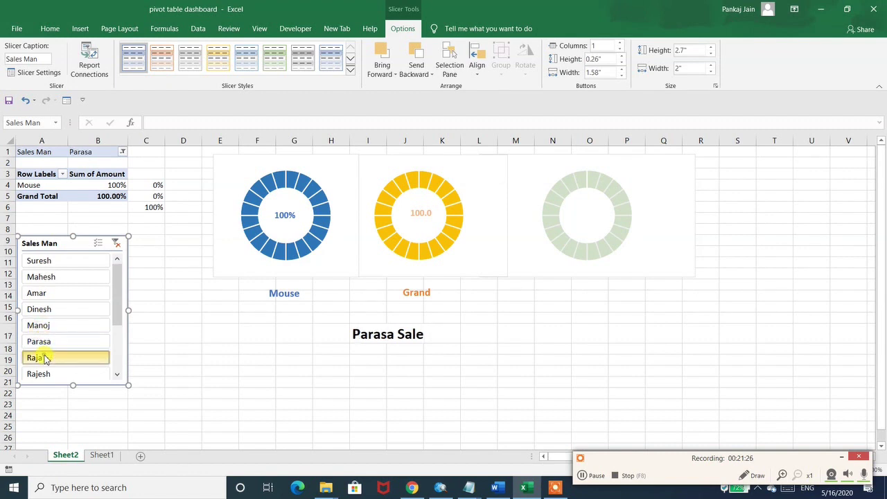
click(44, 357)
click(44, 374)
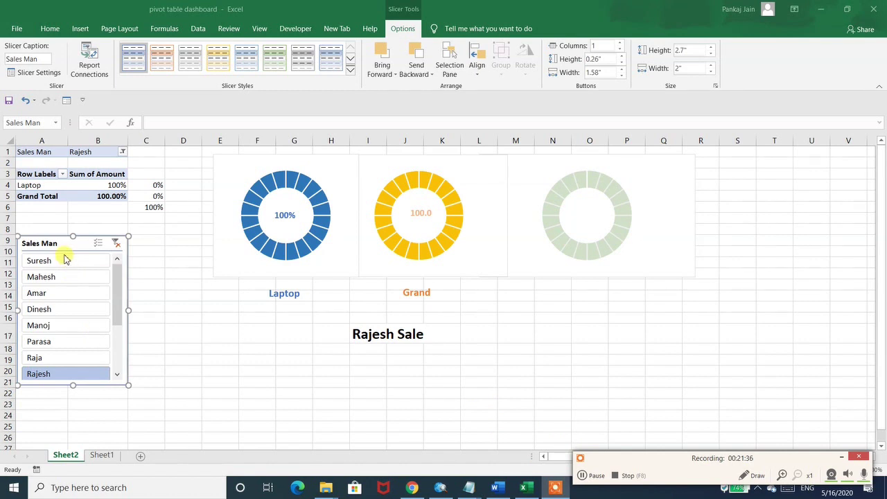
click(50, 293)
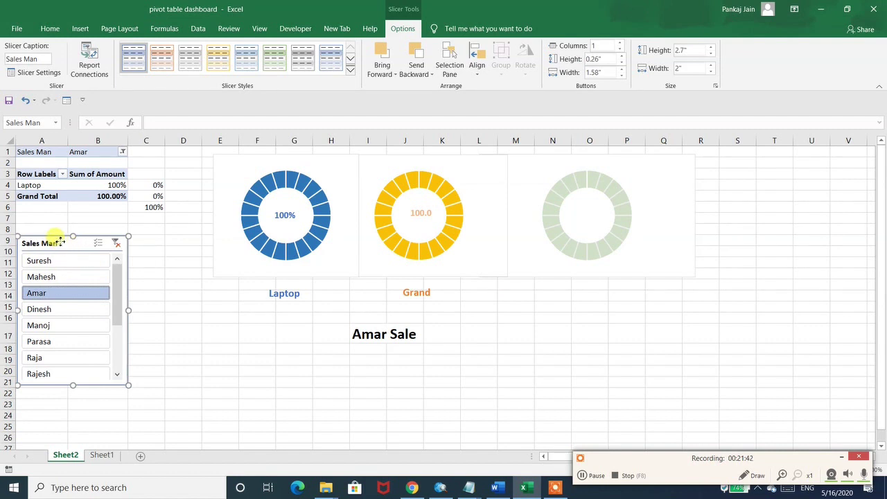
- Move the Sales Man slicer clear of the pivot table and set its layout to 5 columns
drag(61, 241, 157, 272)
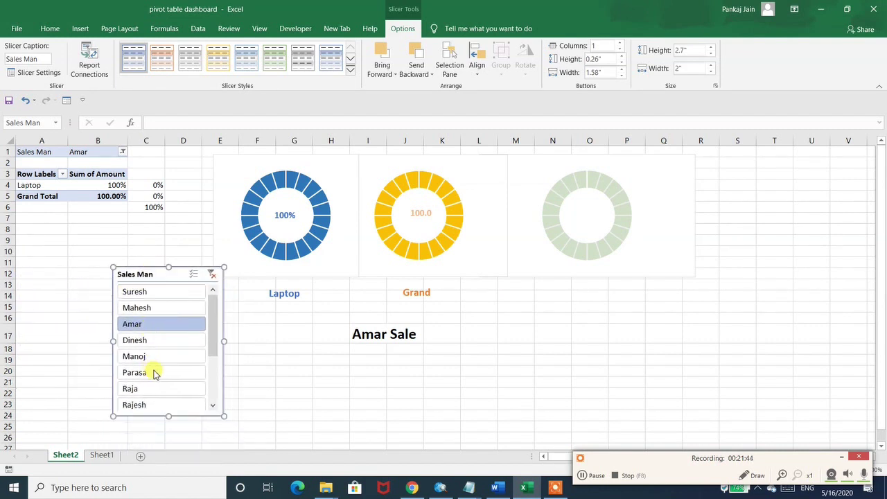
drag(212, 319, 191, 410)
right_click(181, 402)
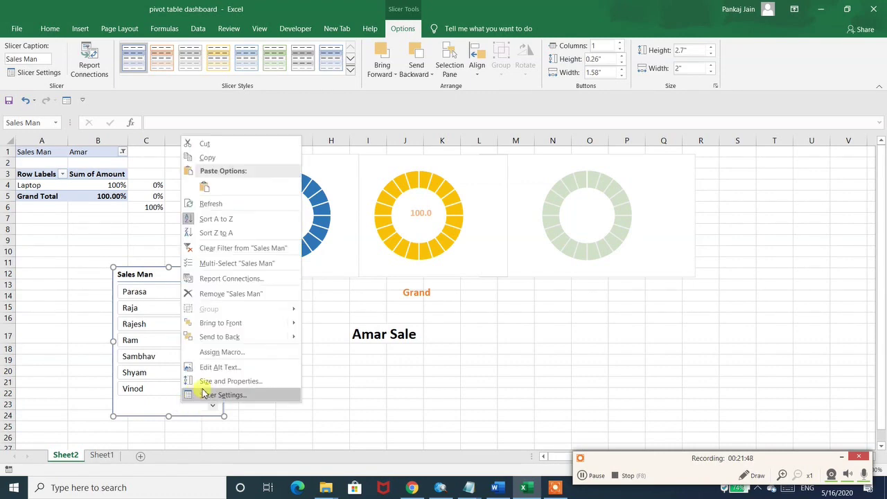
click(224, 380)
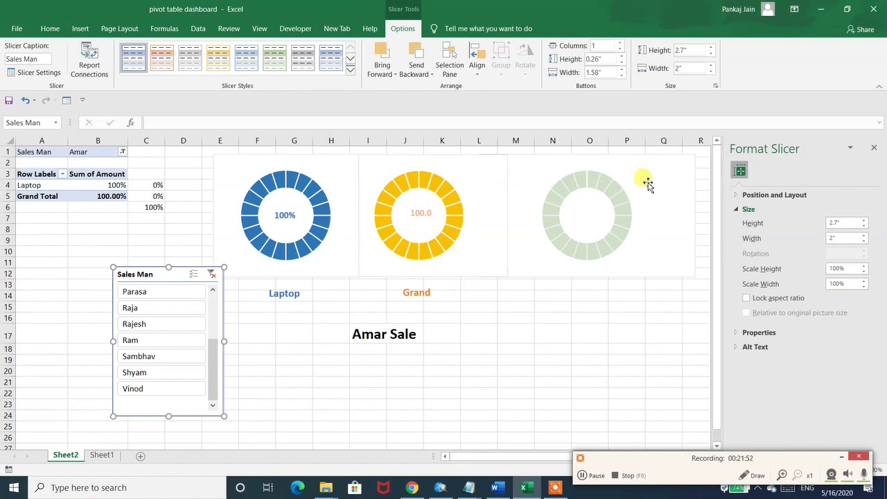
click(737, 197)
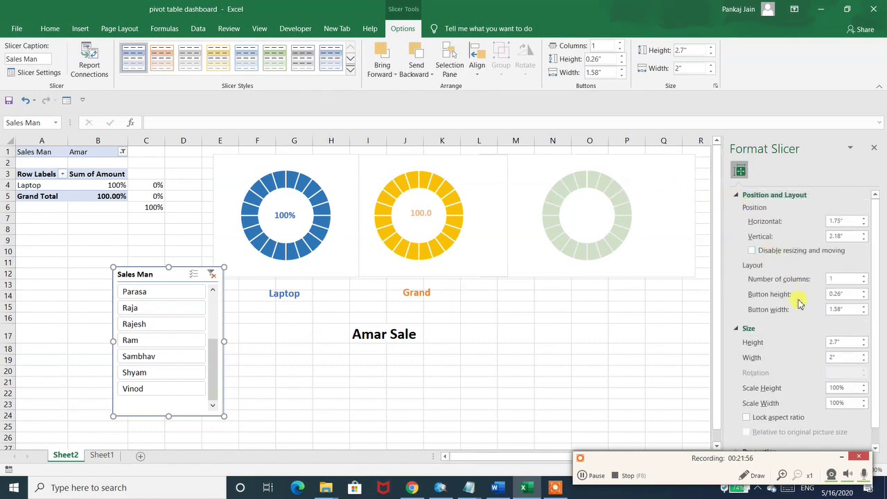
click(863, 277)
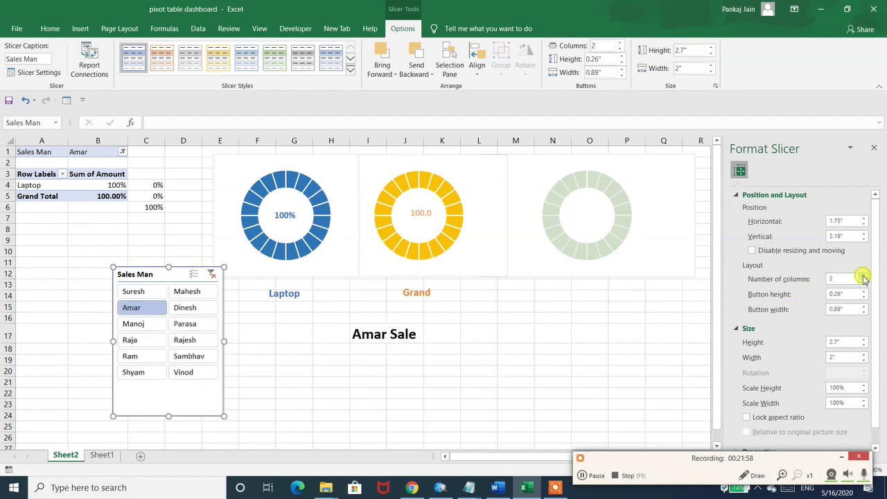
click(863, 277)
click(863, 277)
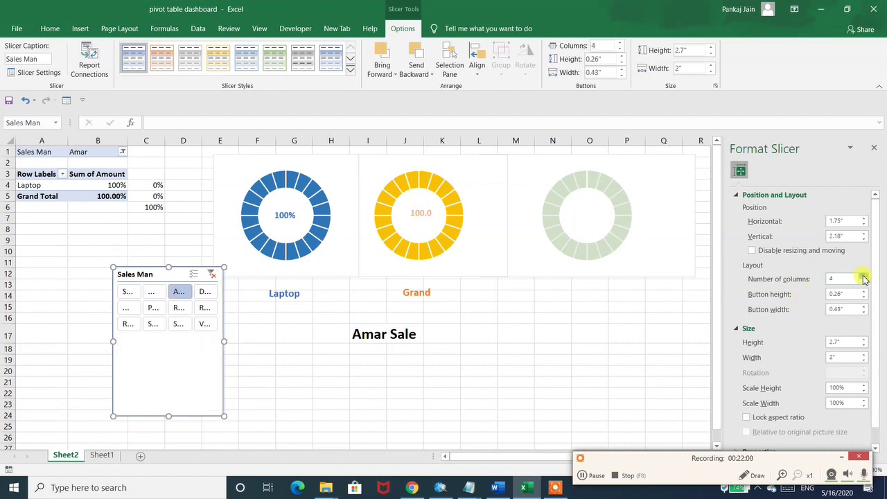
click(863, 277)
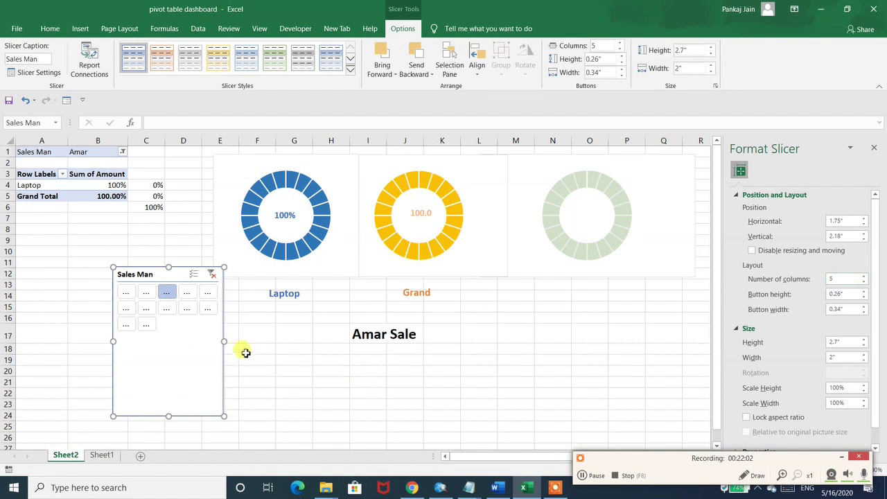
- Resize the slicer to about 9.81" wide and 1.38" high, filter to the first salesman, and place the slicer below the sales title
drag(224, 340, 657, 339)
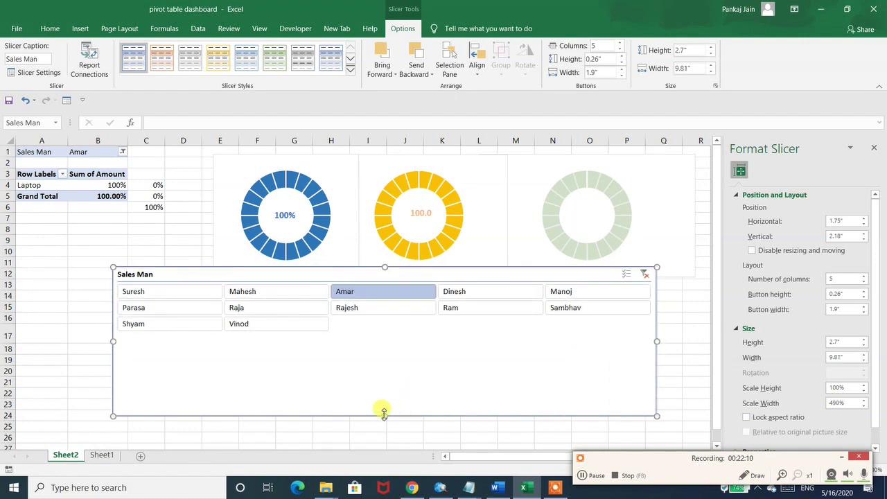
drag(383, 414, 382, 343)
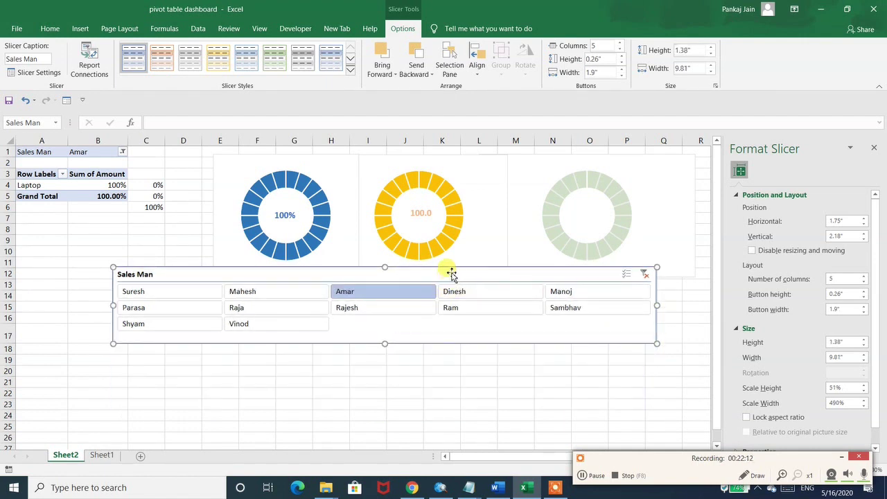
drag(452, 277, 476, 326)
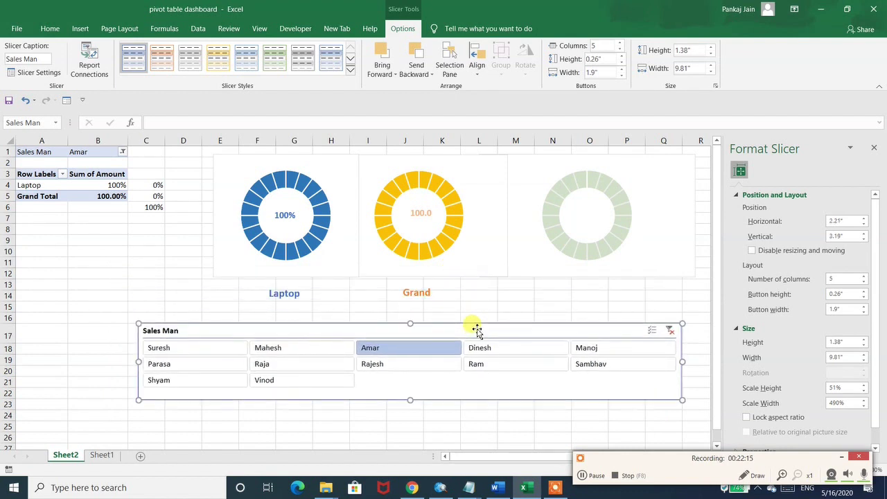
click(199, 348)
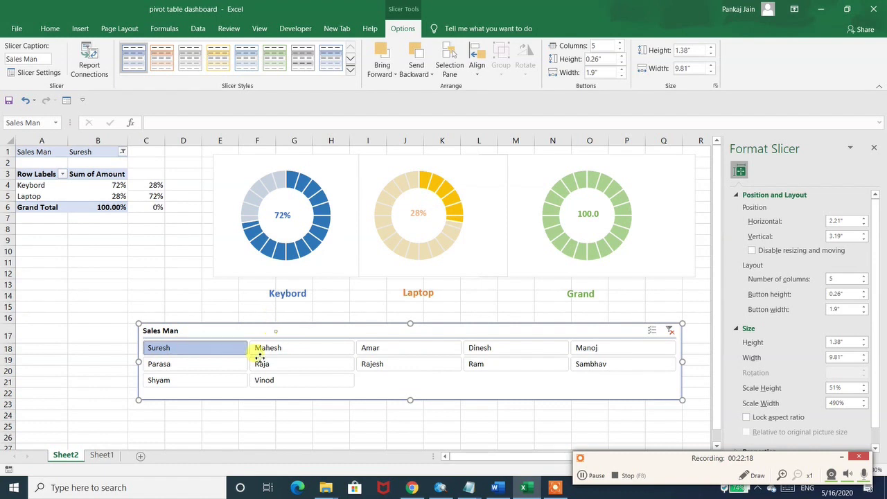
drag(259, 355, 285, 381)
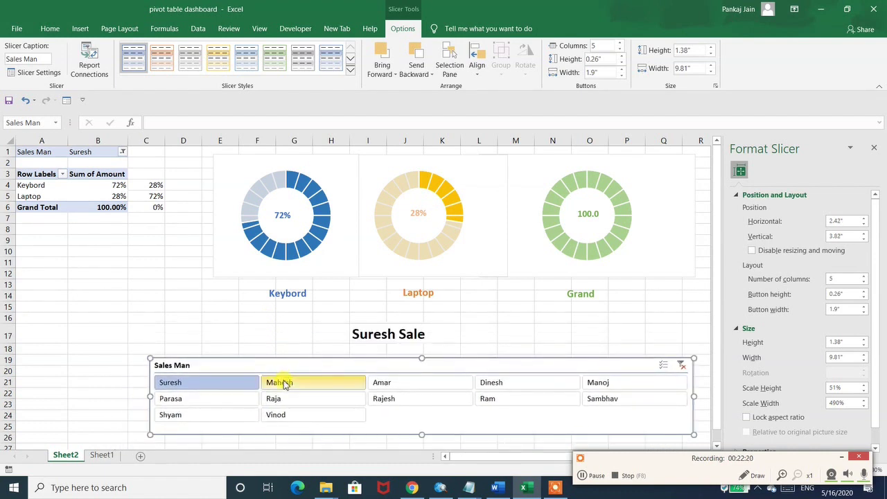
- Check the charts and title with the resized slicer filtered to the second and third salesmen
click(284, 384)
click(384, 387)
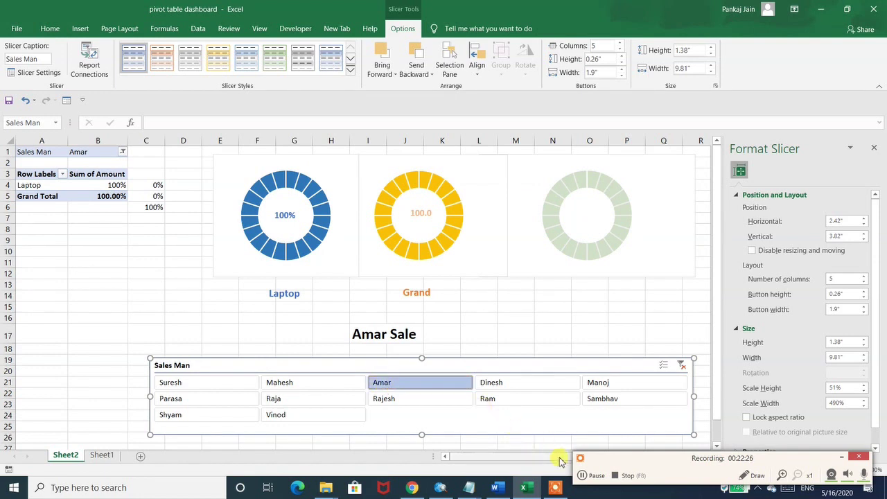
click(592, 475)
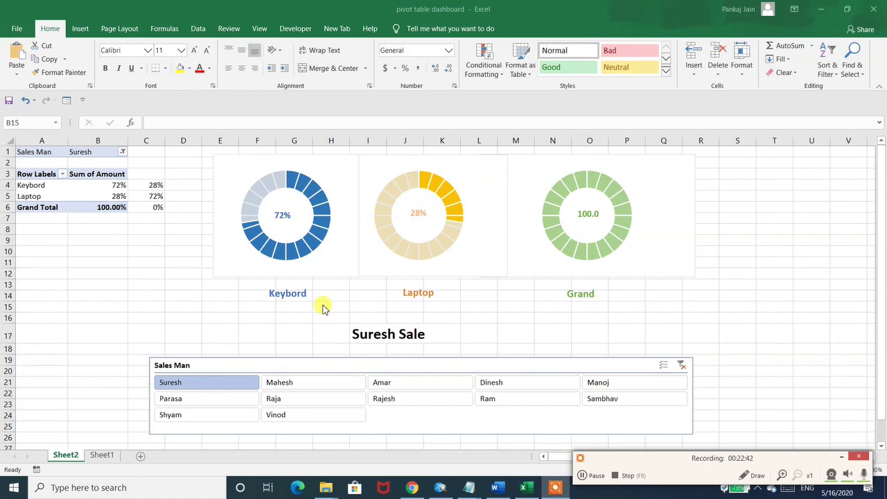
- Insert a timeline on the Date field for the pivot table and move it clear of the charts and slicer
click(109, 197)
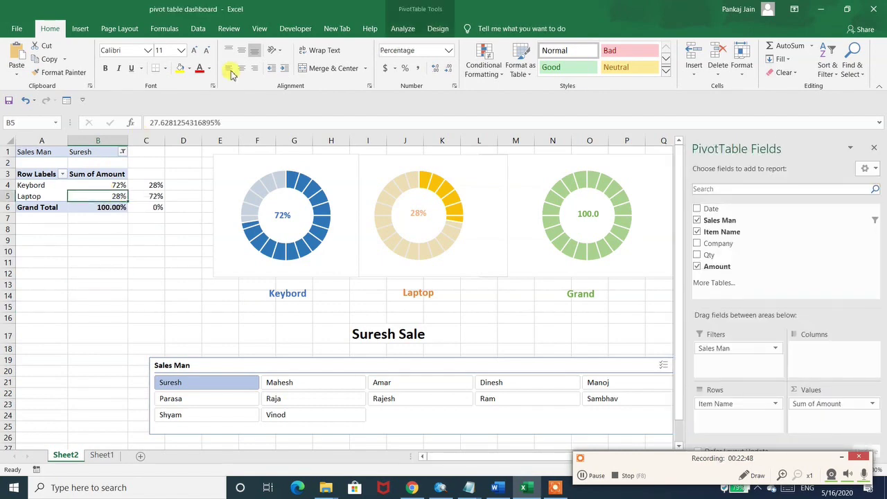
click(400, 29)
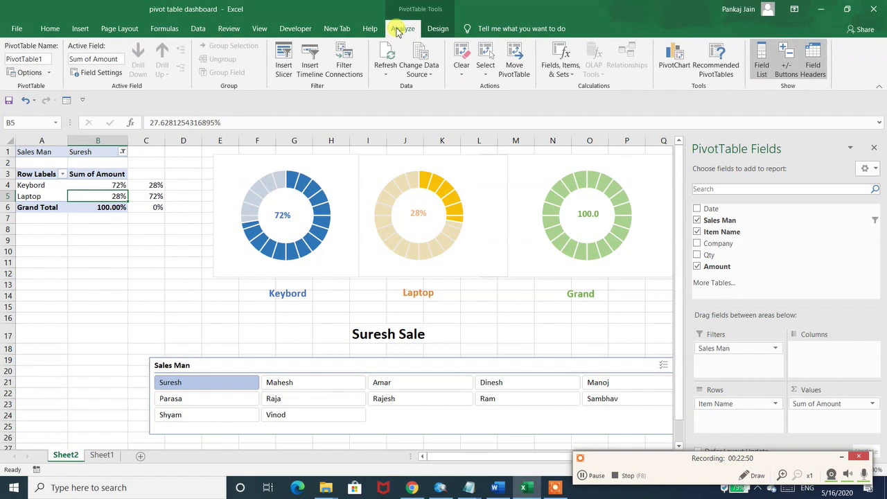
click(315, 63)
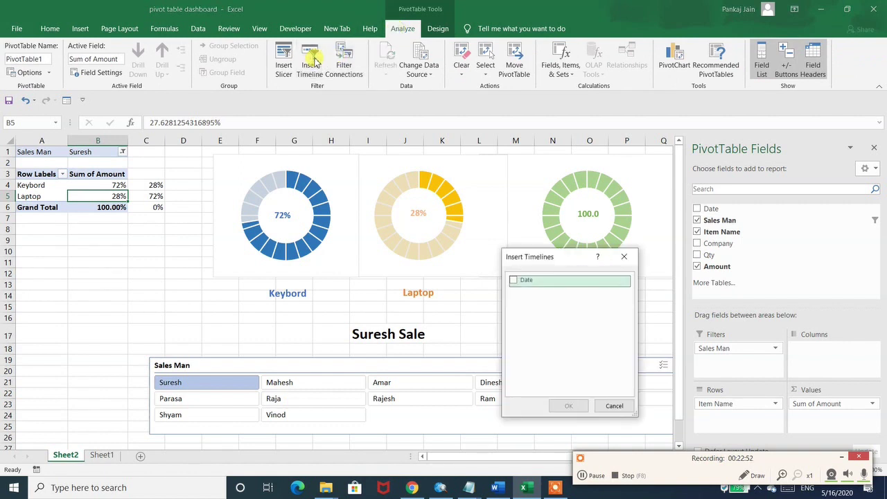
click(514, 283)
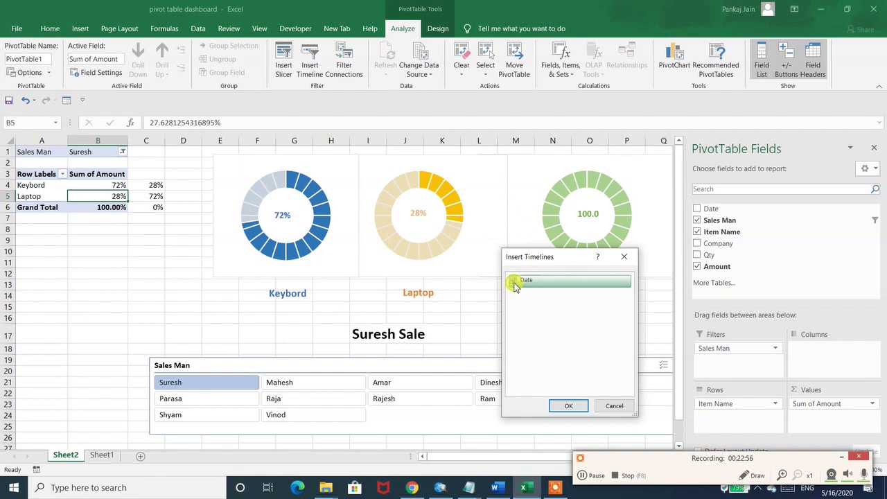
click(568, 405)
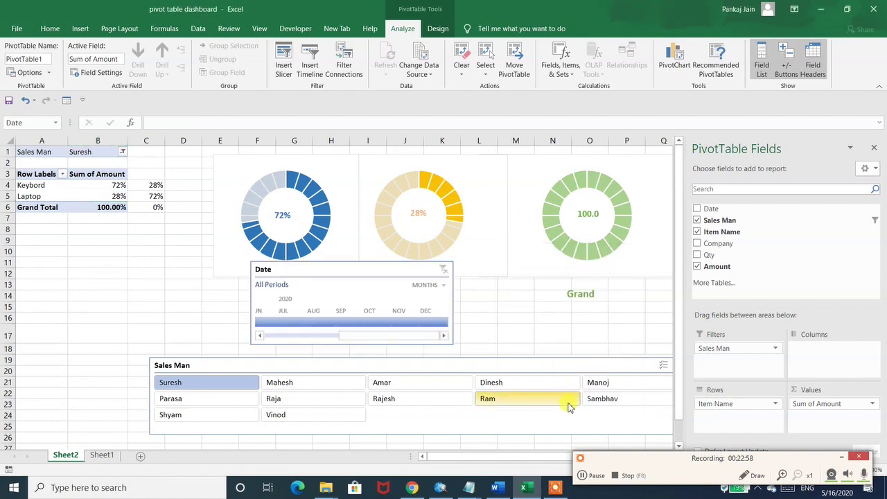
drag(396, 268, 655, 250)
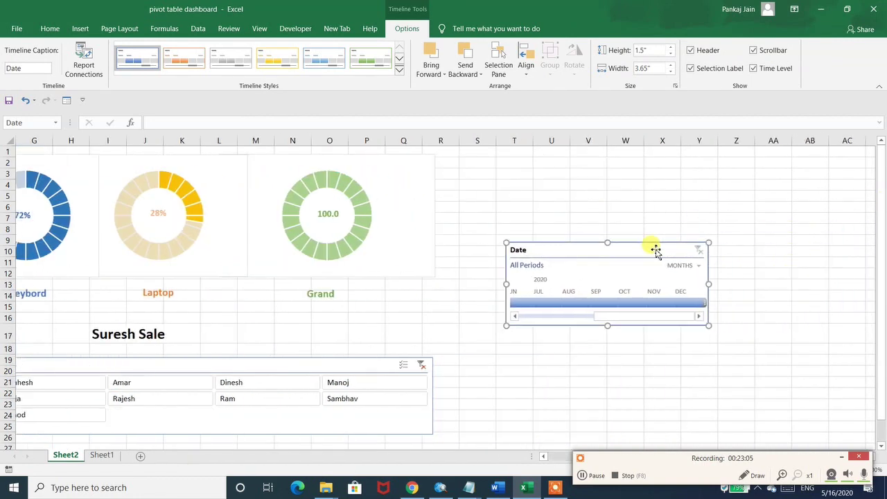
- Narrow the Sales Man slicer to roughly half its width and place the Date timeline beside it below the sales title
click(433, 374)
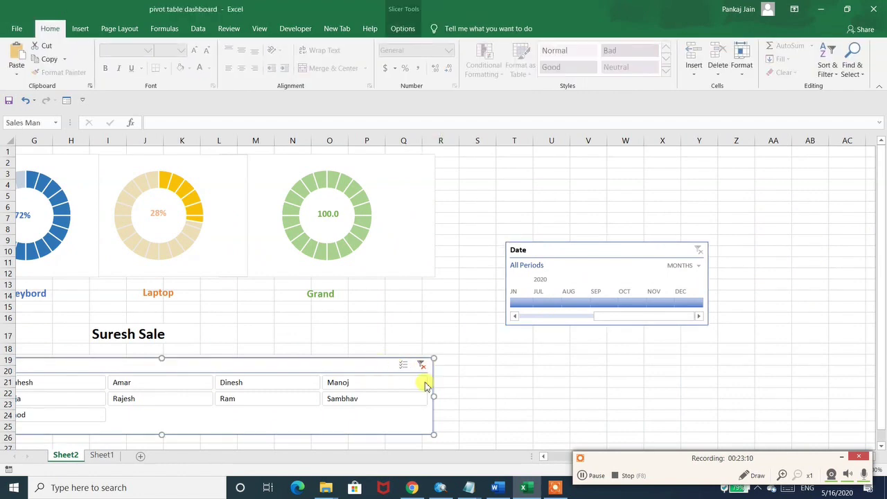
drag(433, 396, 86, 378)
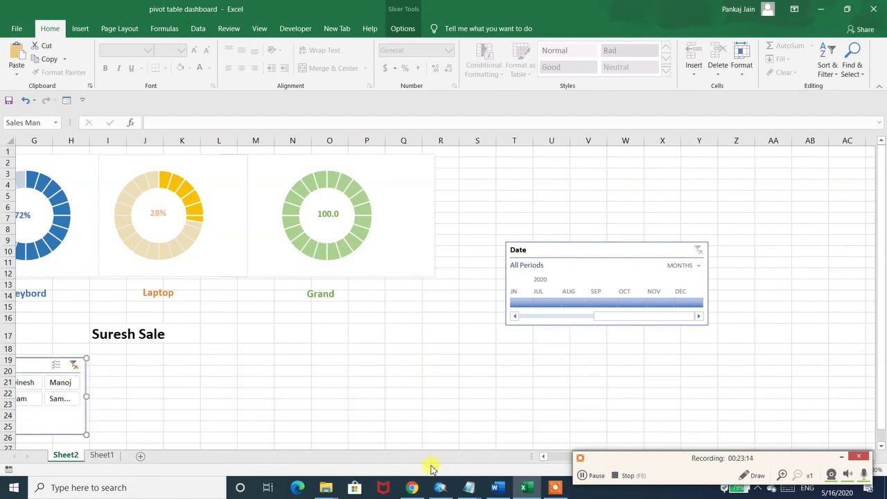
click(545, 456)
click(545, 456)
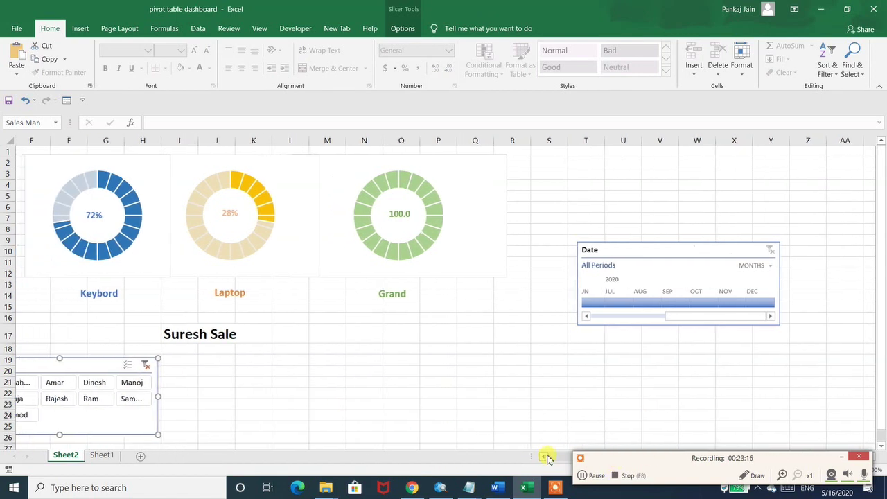
click(544, 456)
drag(683, 245, 282, 356)
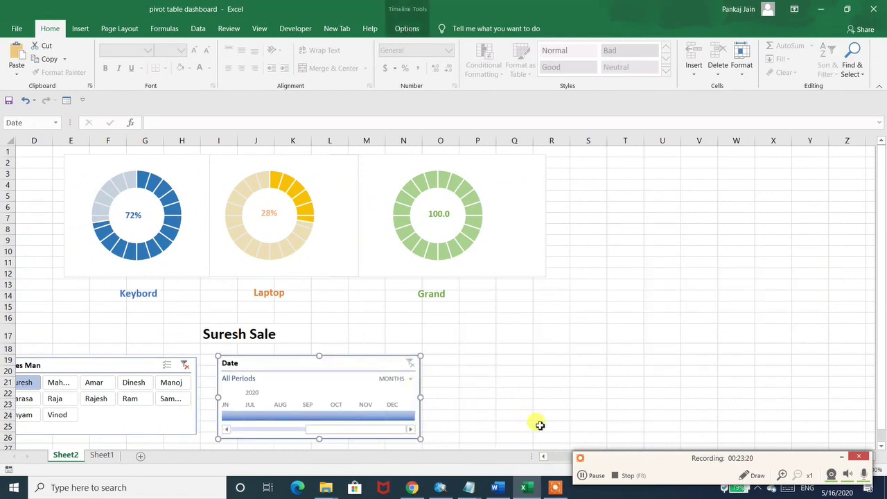
click(562, 457)
click(563, 457)
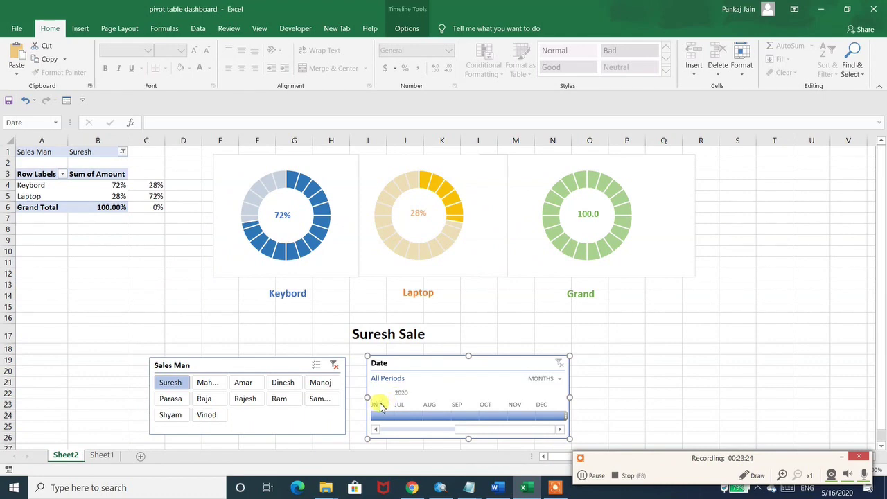
- Try filtering the Date timeline to August–October 2020, and extend the range to June–October 2020
click(431, 414)
drag(451, 416, 501, 419)
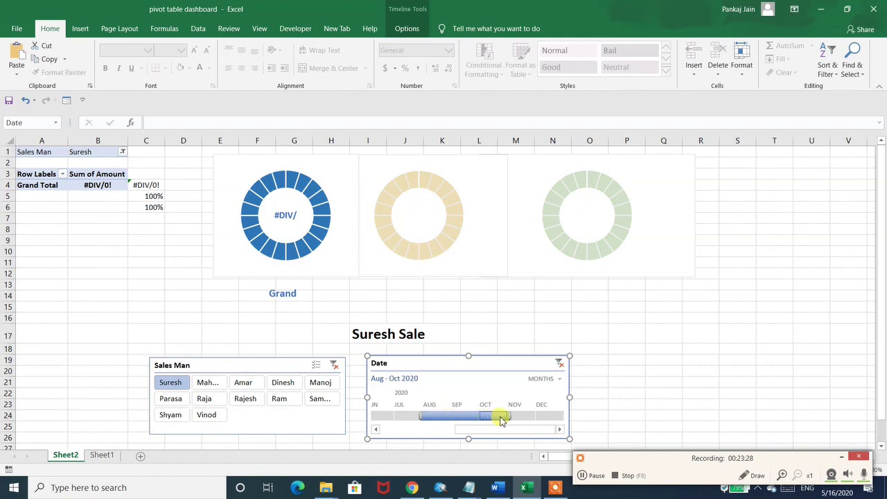
drag(419, 416, 372, 427)
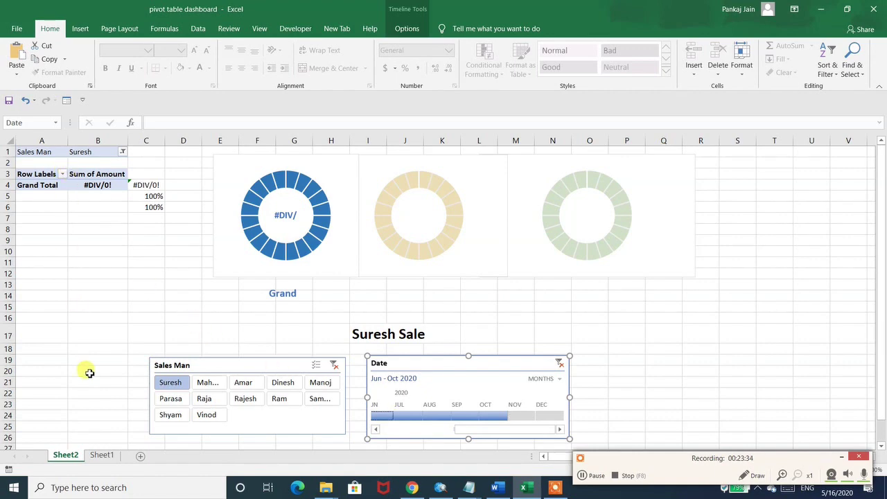
- Check the dates in the source data on Sheet1 and return to the dashboard on Sheet2
click(100, 455)
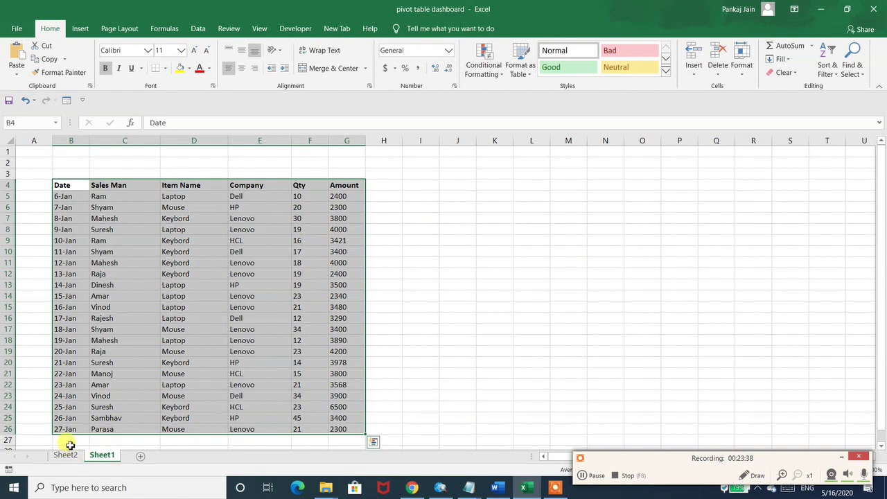
click(70, 441)
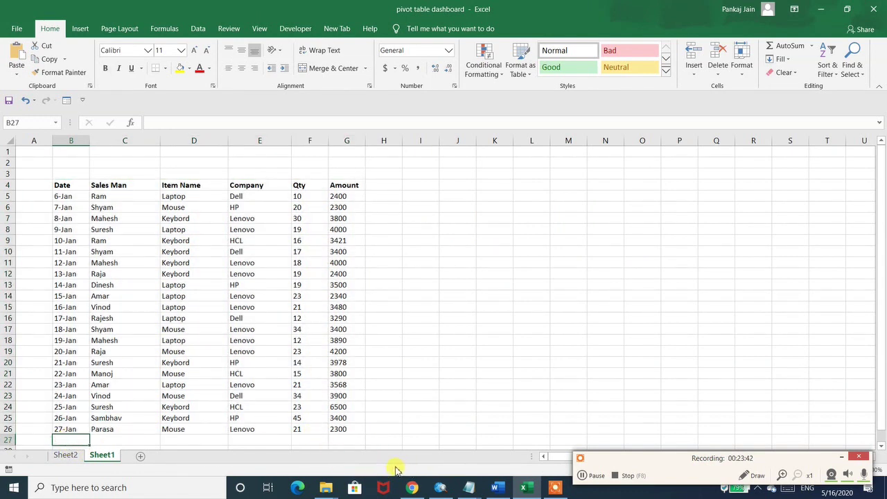
click(66, 457)
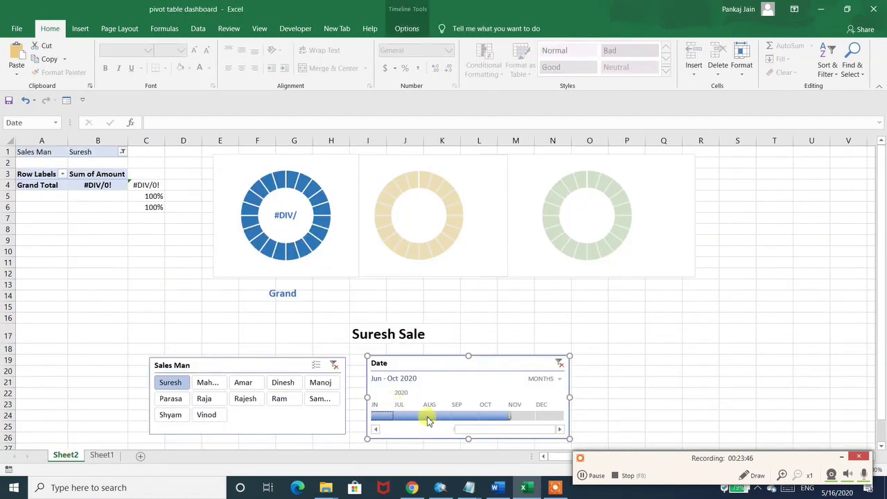
- Try narrowing the Date timeline to June–August 2020 and to June 2020 alone
drag(428, 417, 501, 419)
drag(437, 418, 360, 420)
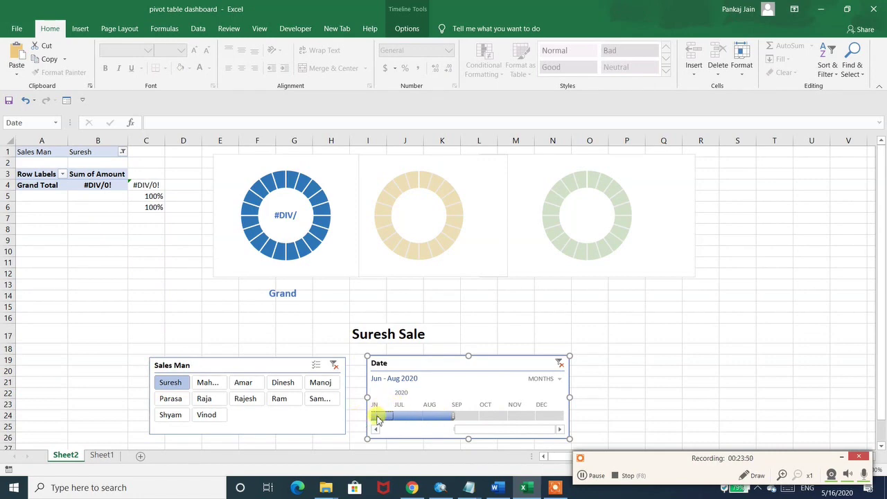
click(375, 415)
- Filter the slicer to the seventh salesman, and set the Date timeline to January–June 2020 before narrowing it to January 2020
click(397, 431)
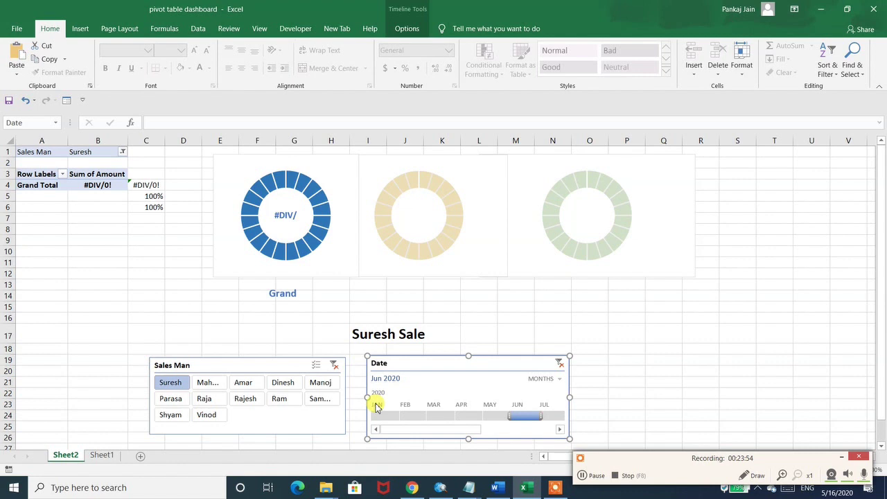
click(203, 398)
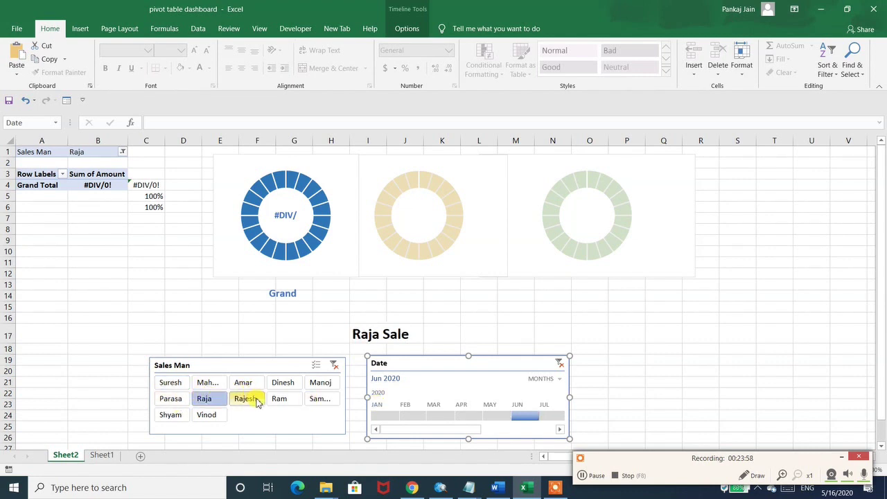
drag(513, 415, 377, 410)
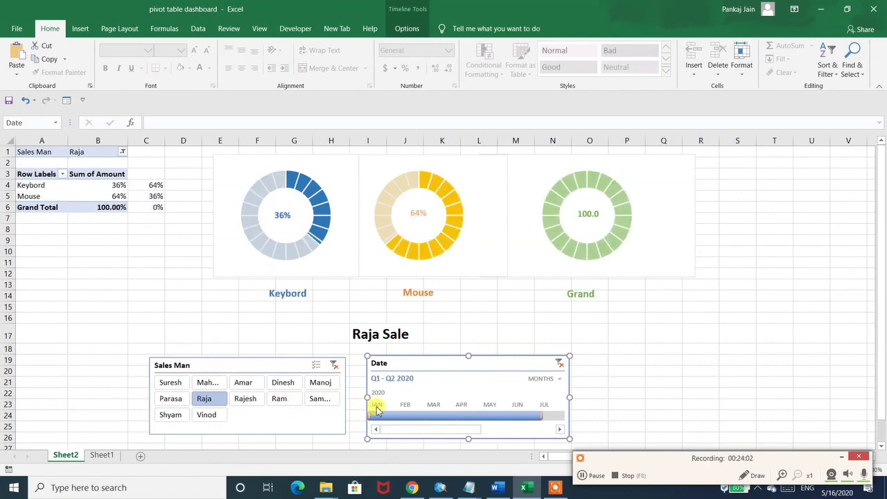
click(376, 410)
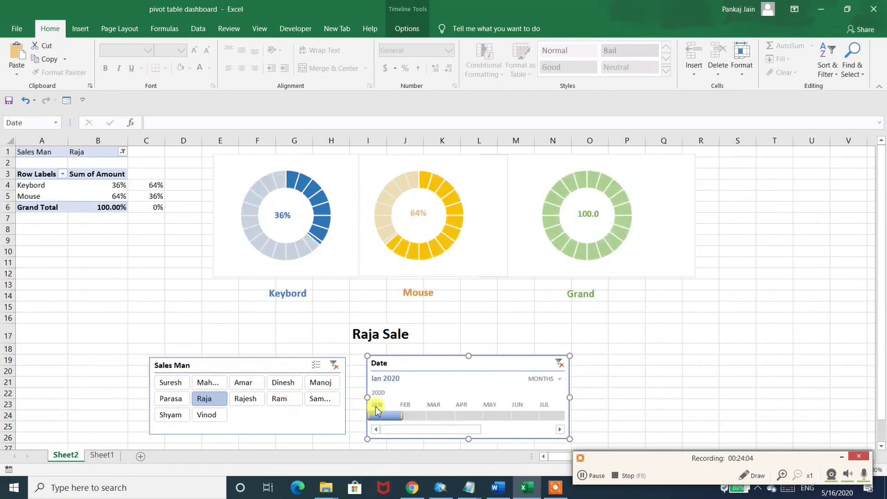